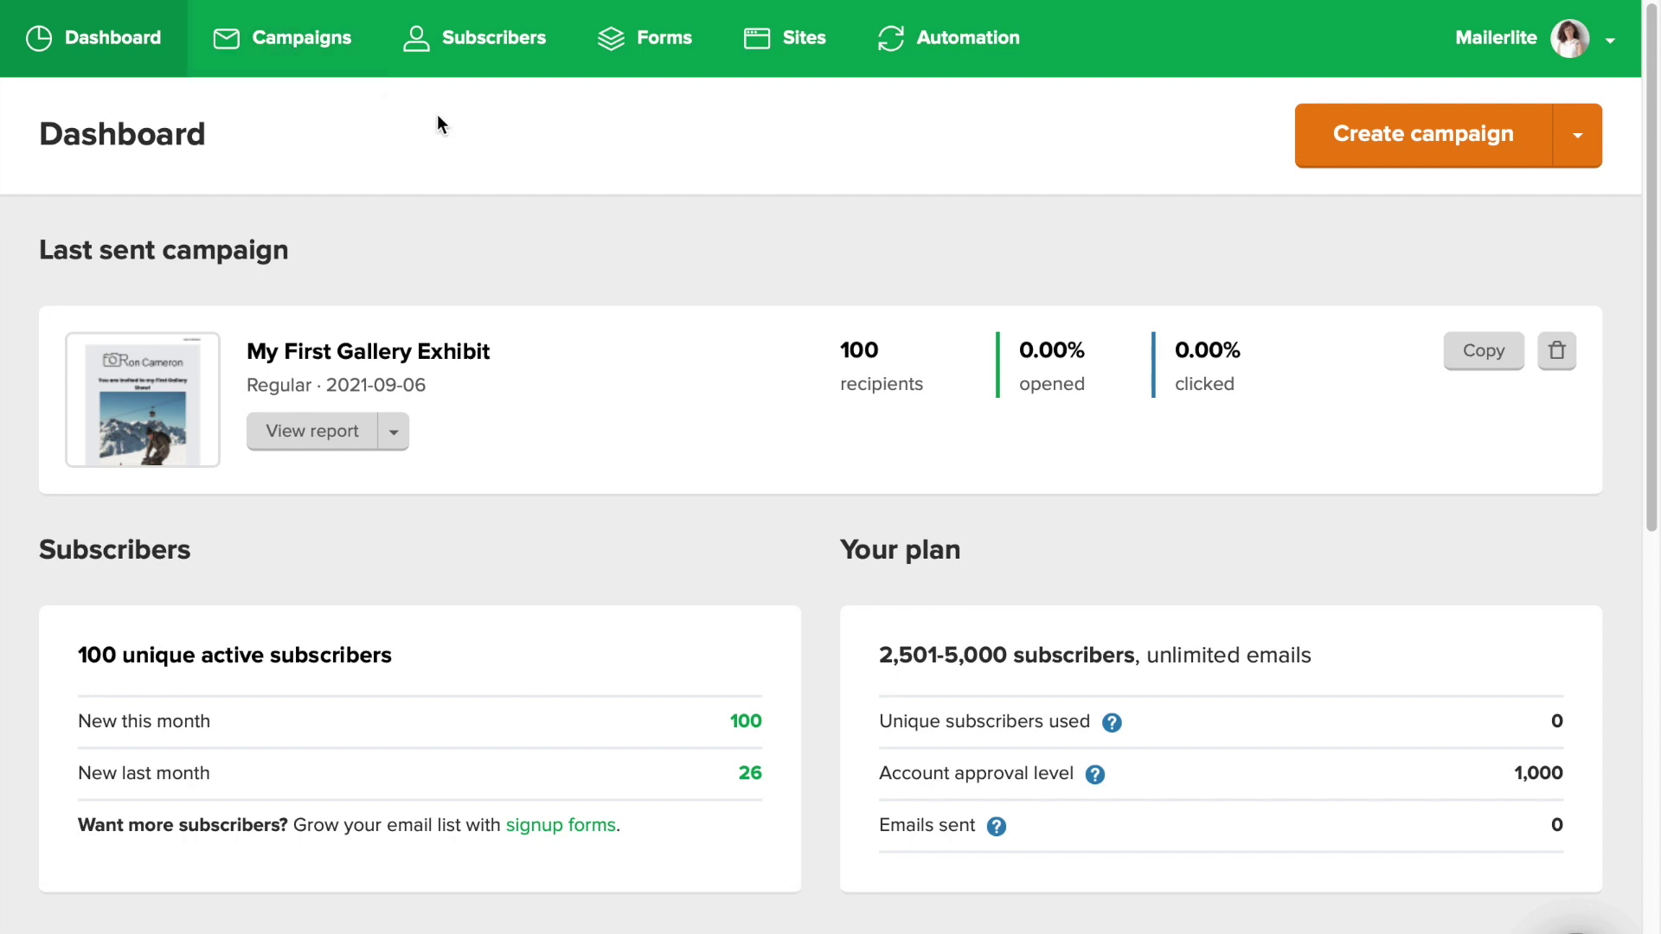
Name the campaign 'Photo Exhibit' with subject 'My First Gallery Exhibit' and continue to content.
left_click(1374, 137)
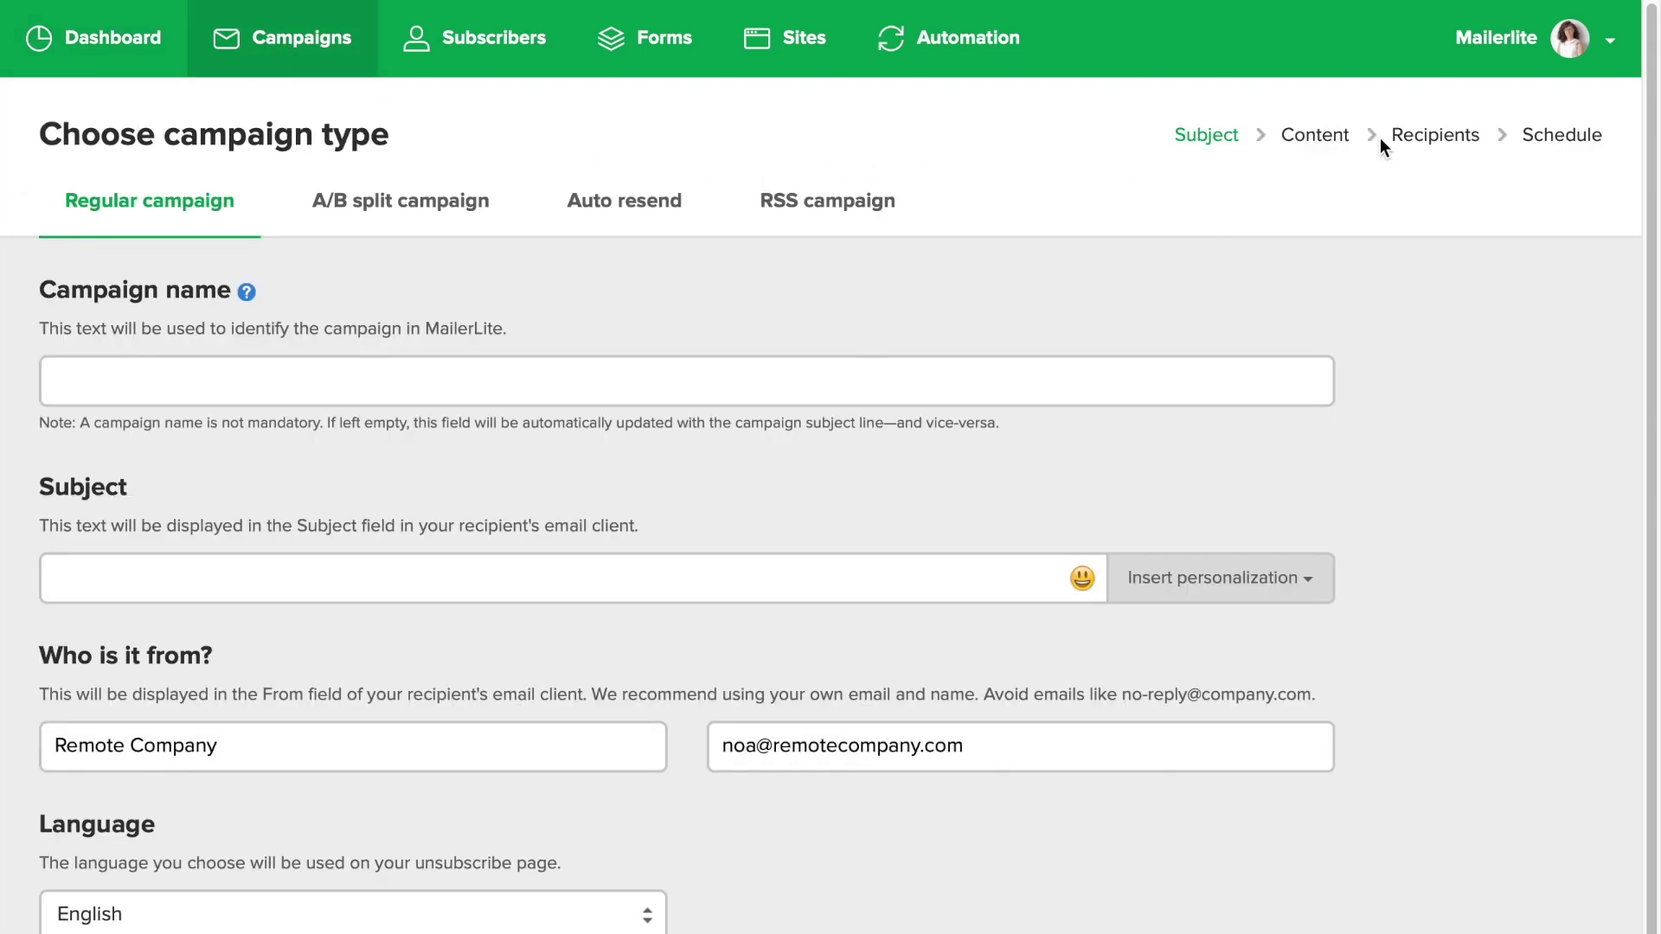
type("Photo Exhibit")
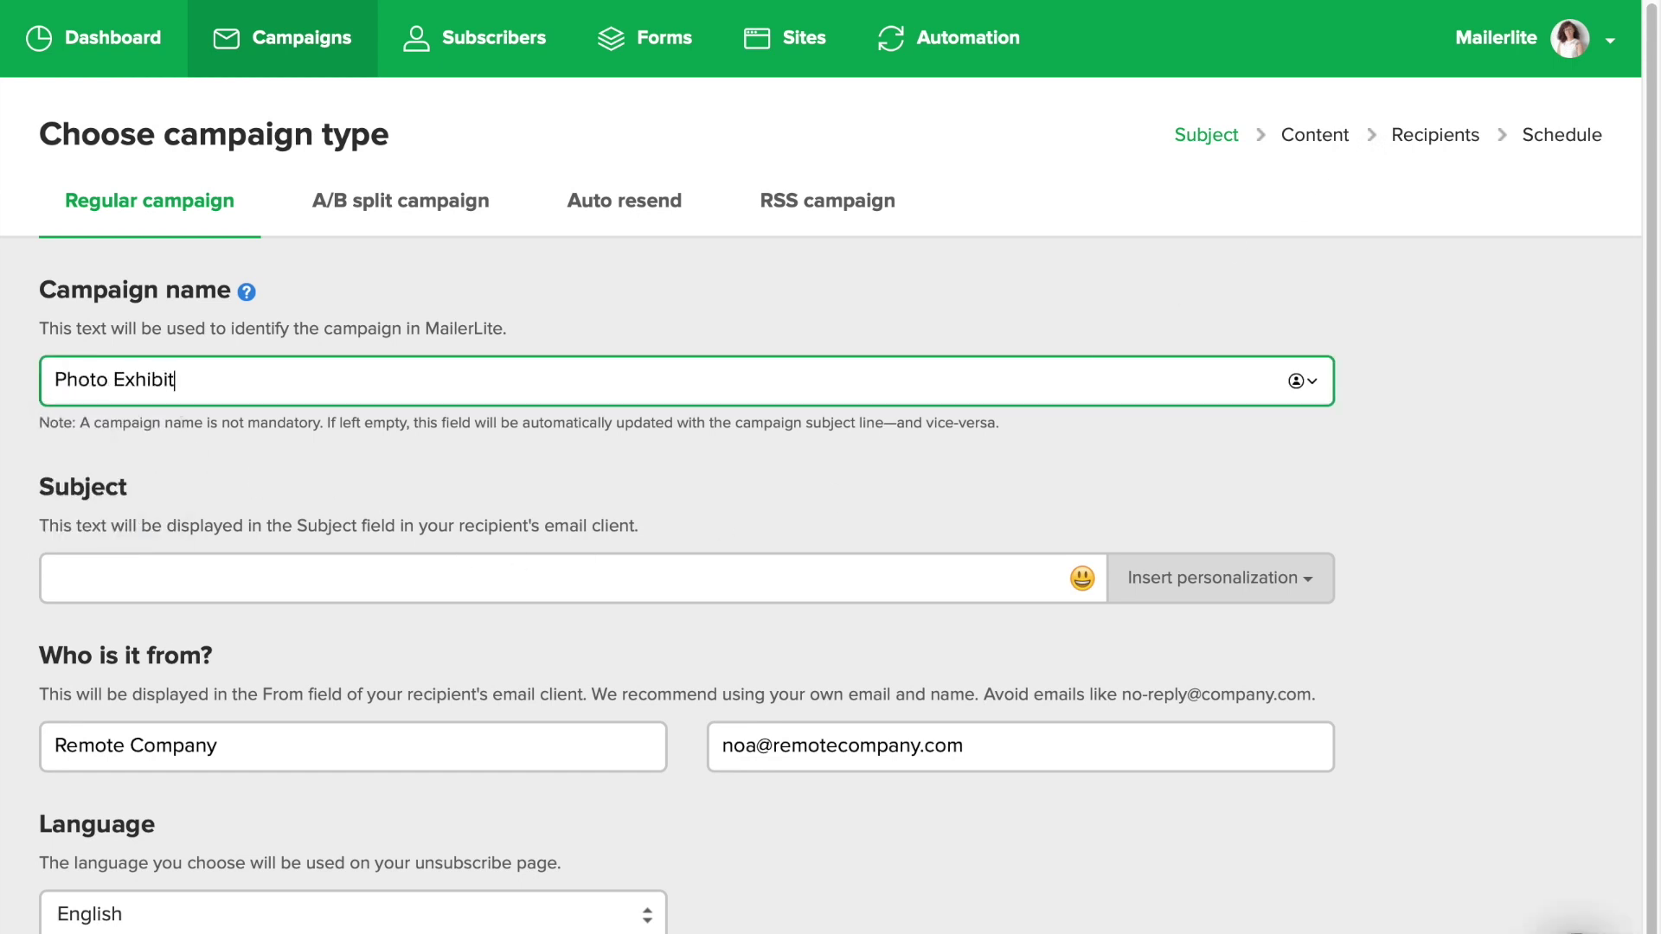
left_click(225, 584)
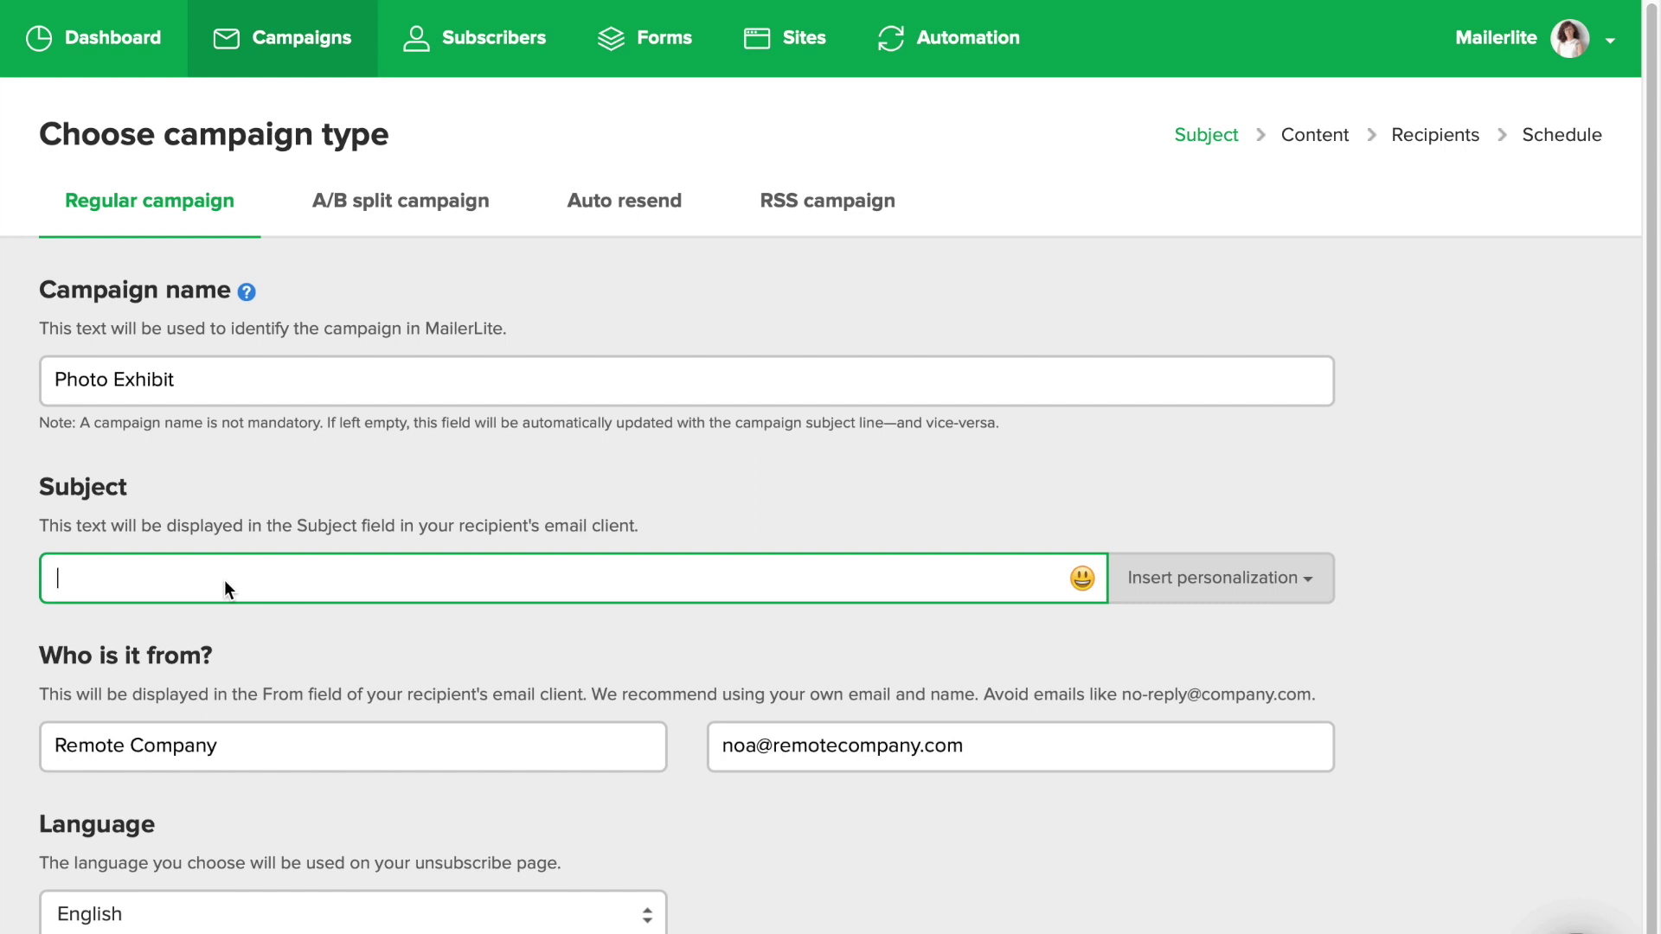
type("My First Gallery Exhibit")
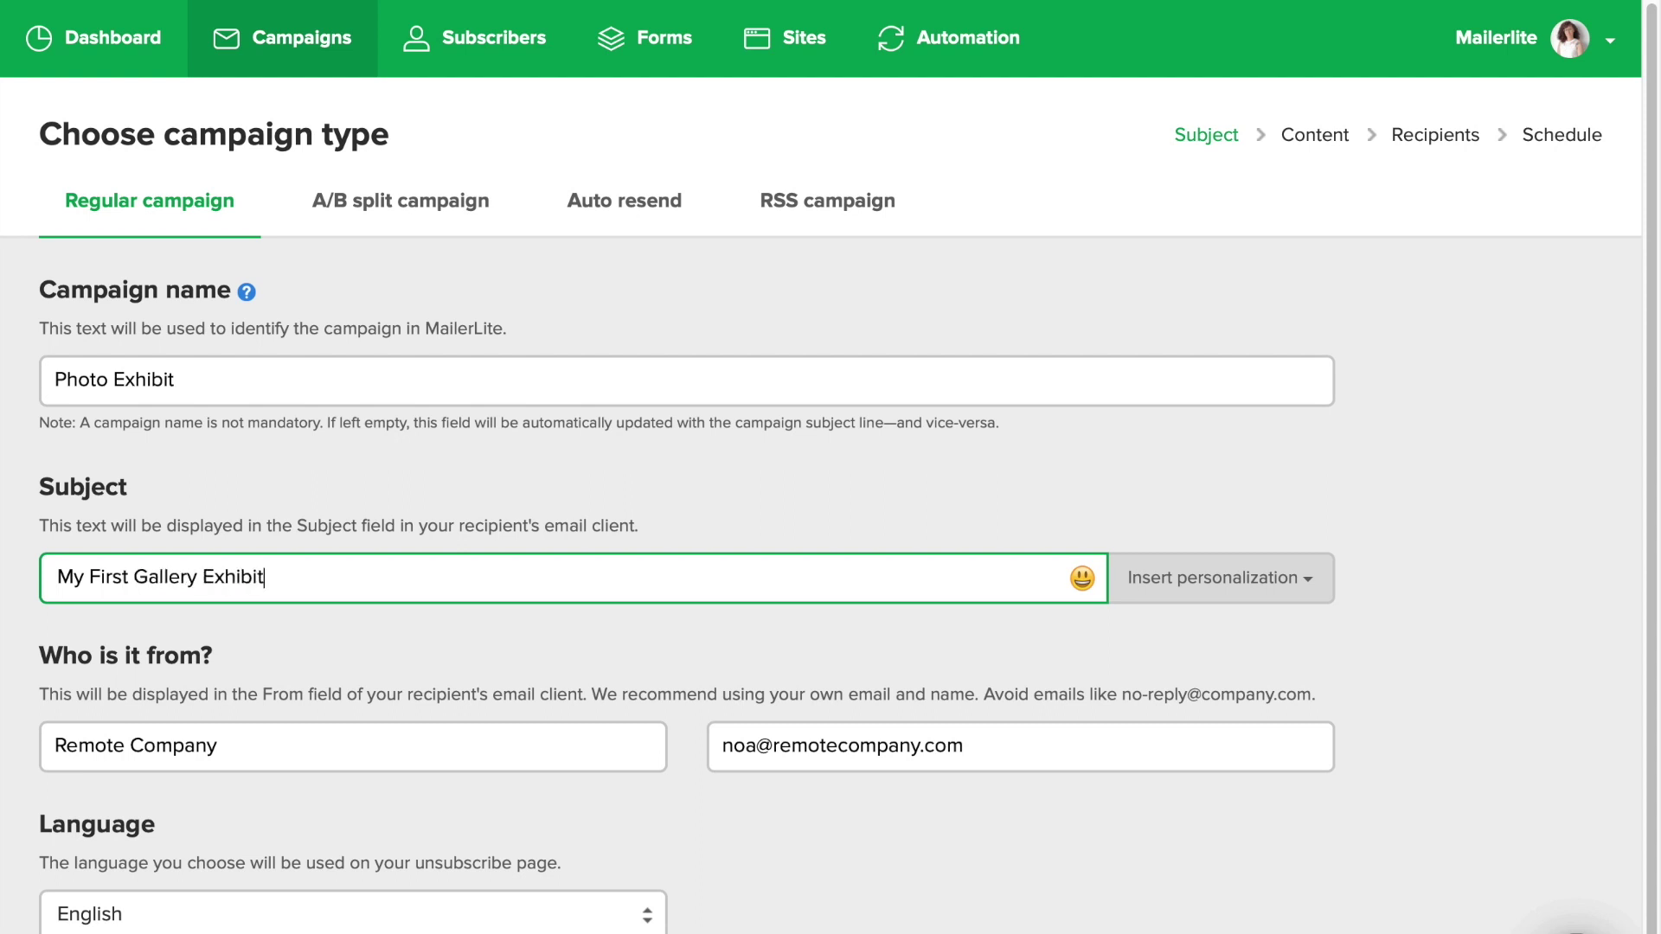
scroll(223, 794, "down", 2)
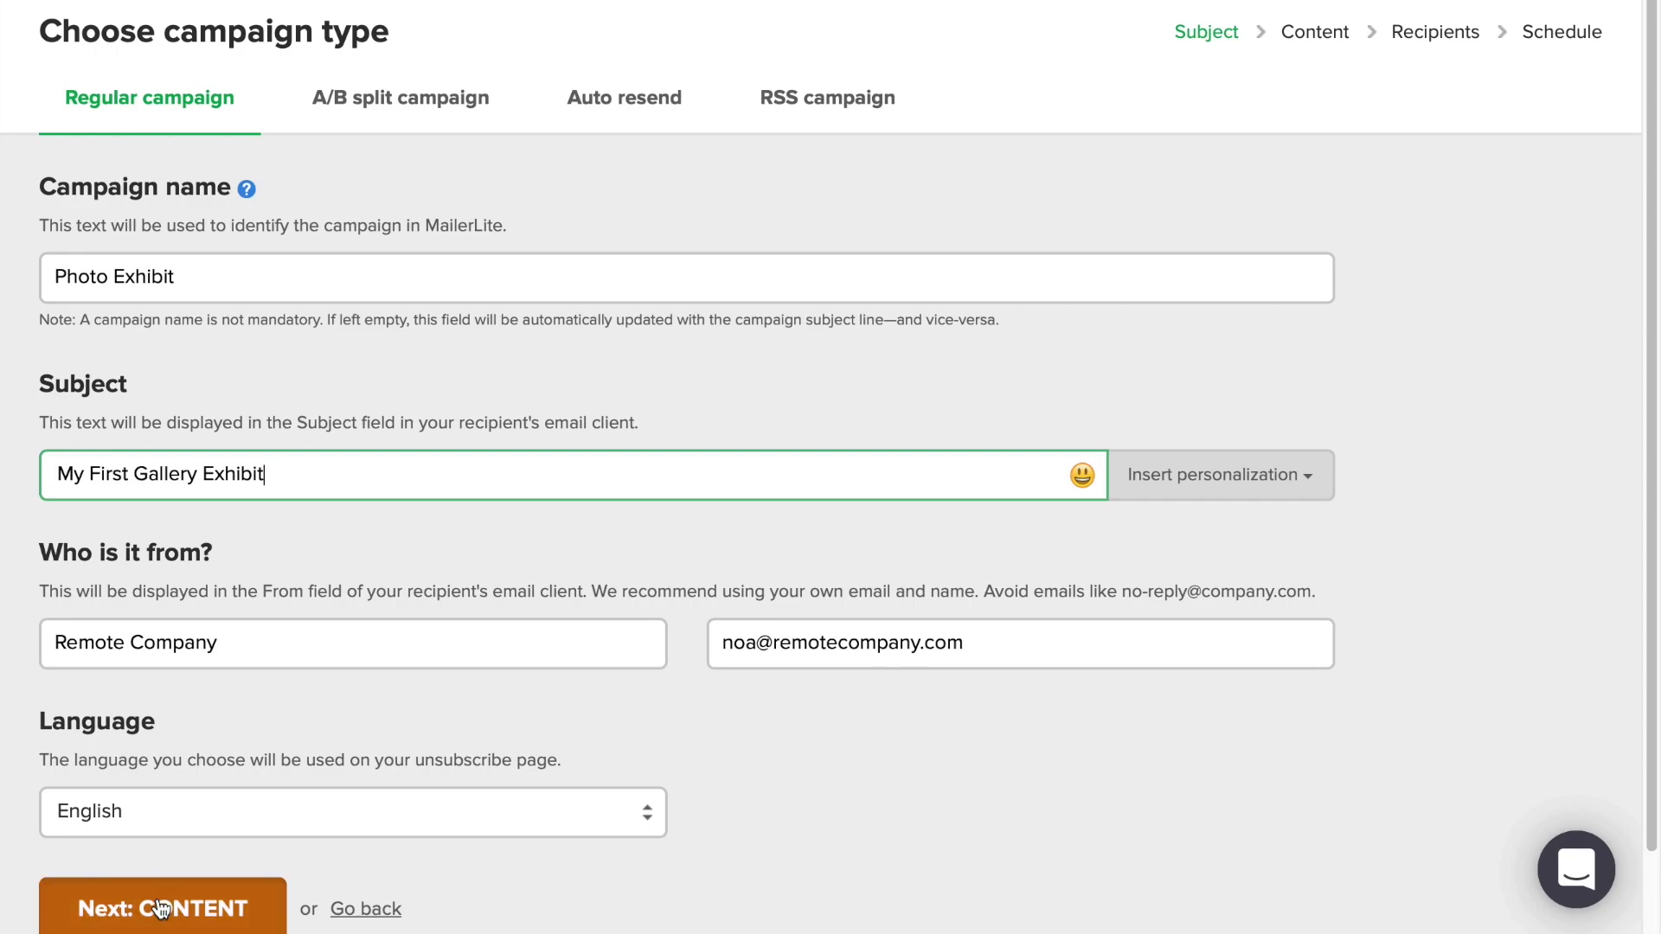
left_click(161, 908)
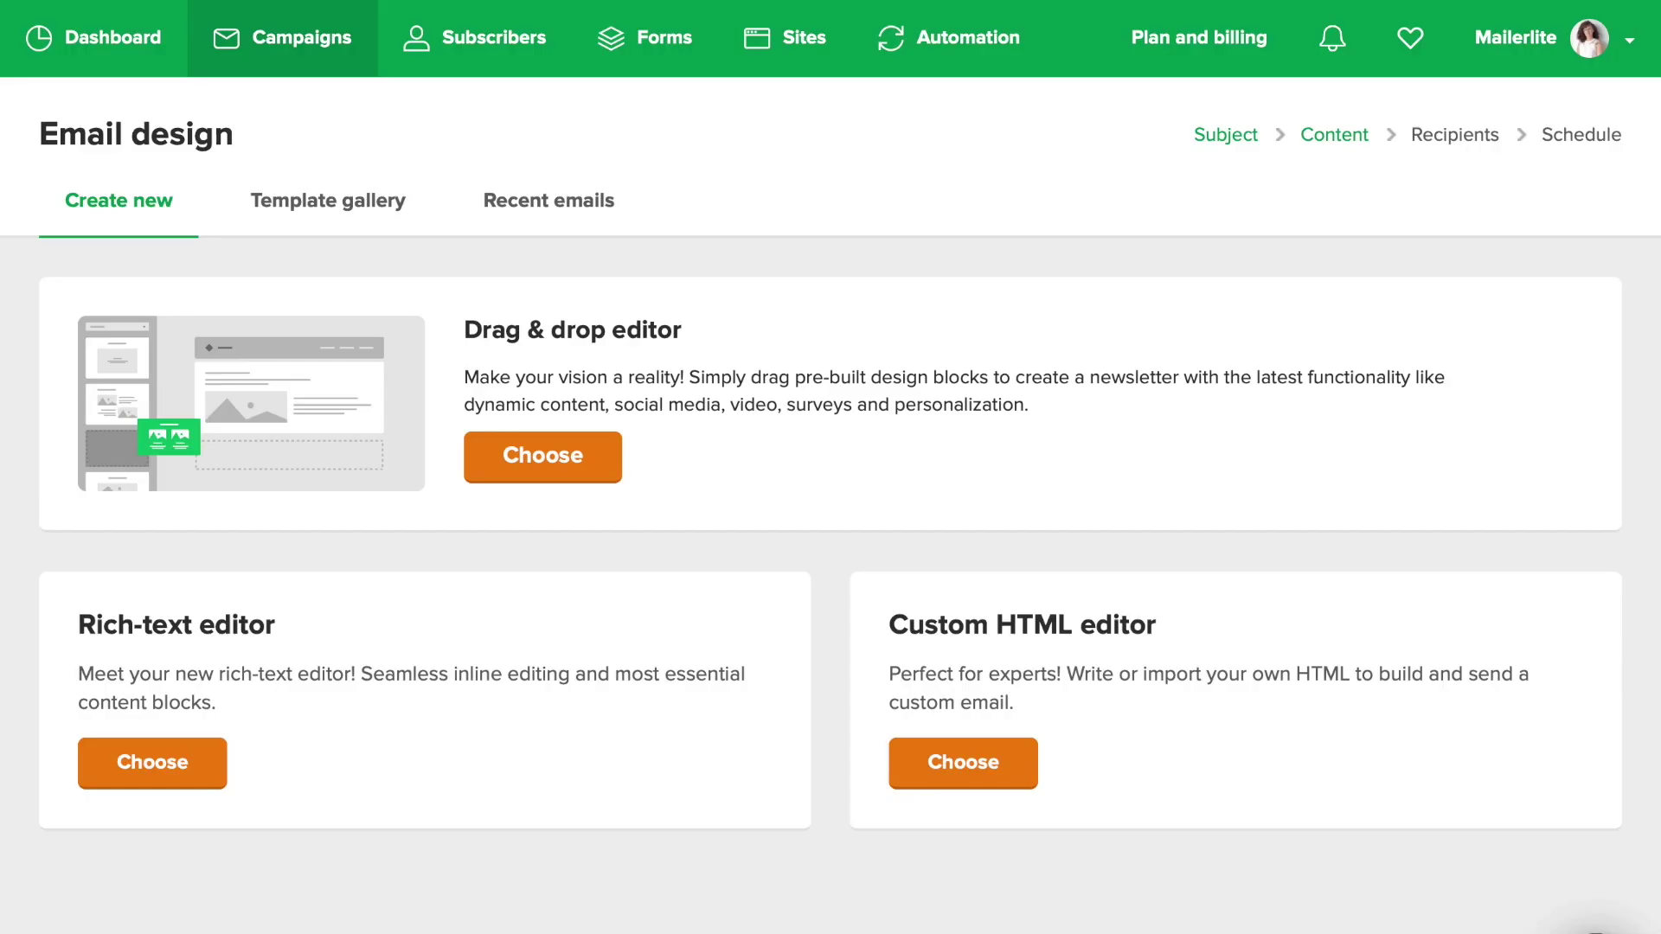
Choose the Drag & drop editor and delete the Features block and its spacer.
left_click(547, 456)
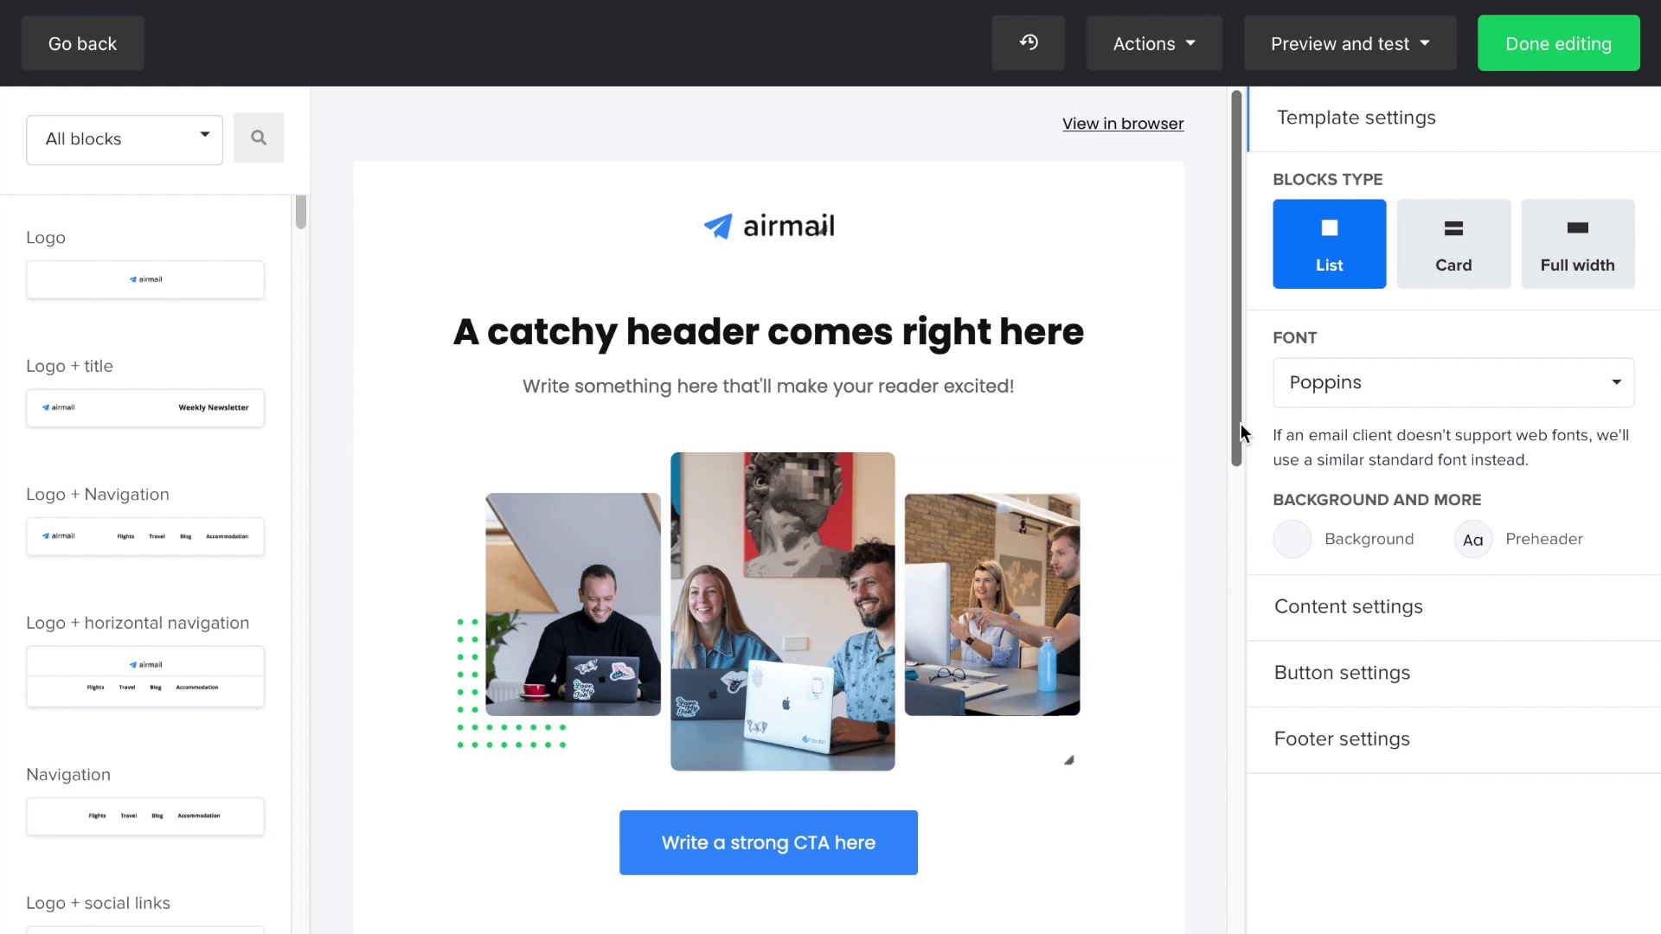
left_click_drag(1240, 424, 1242, 652)
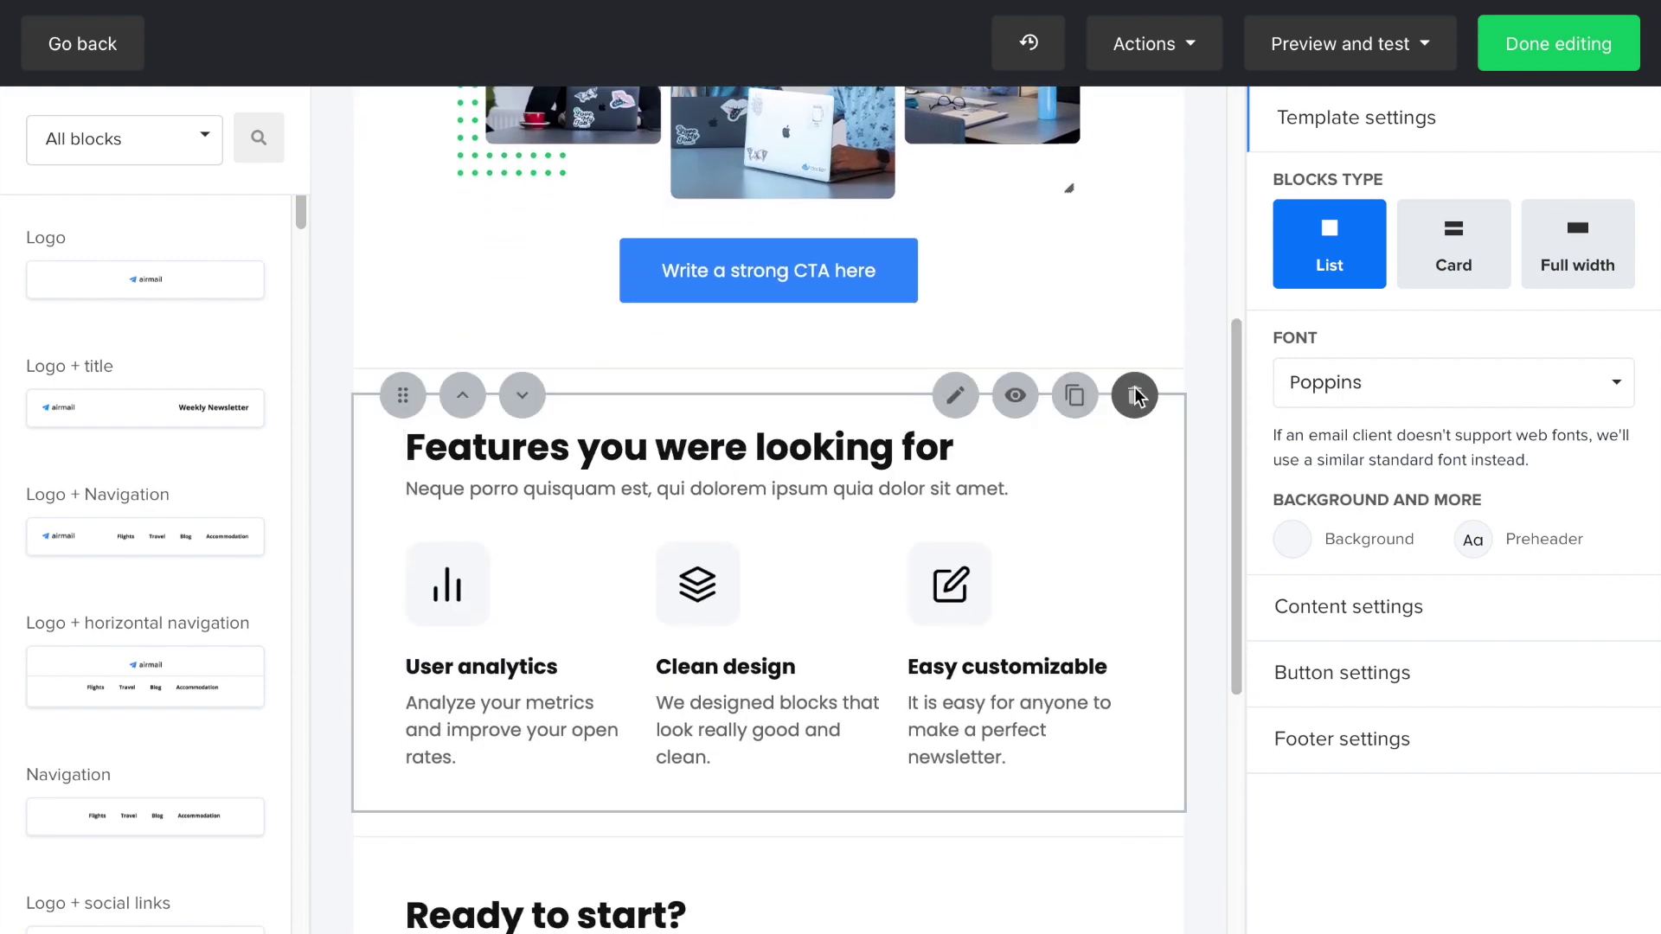
left_click(1134, 396)
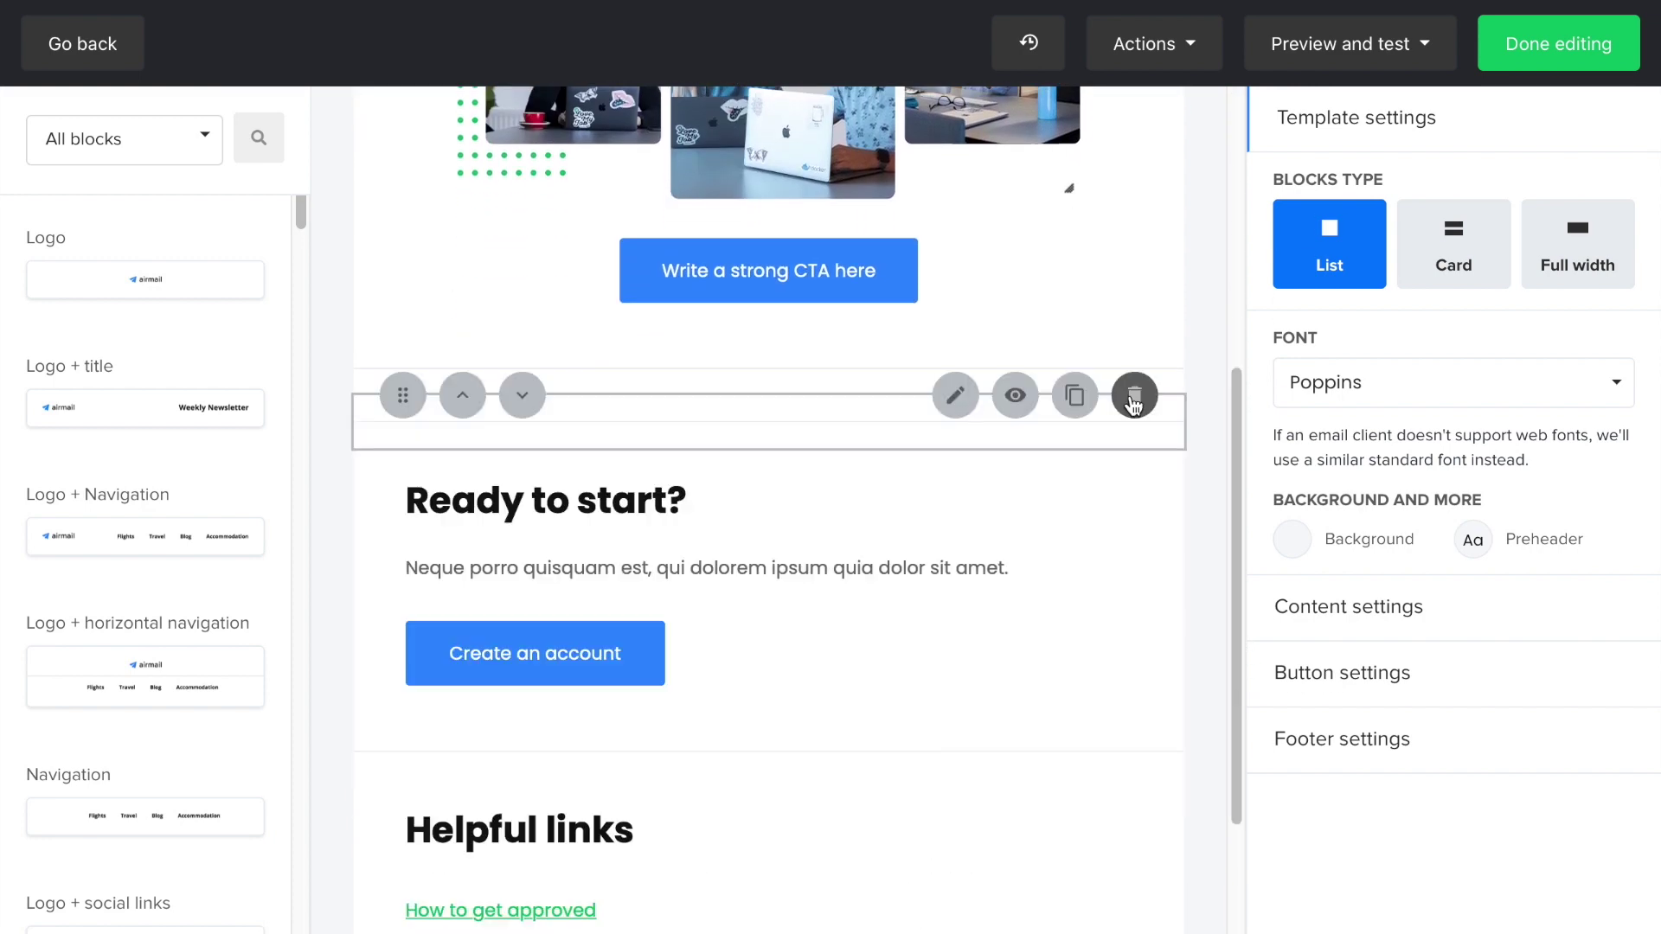
left_click(1131, 351)
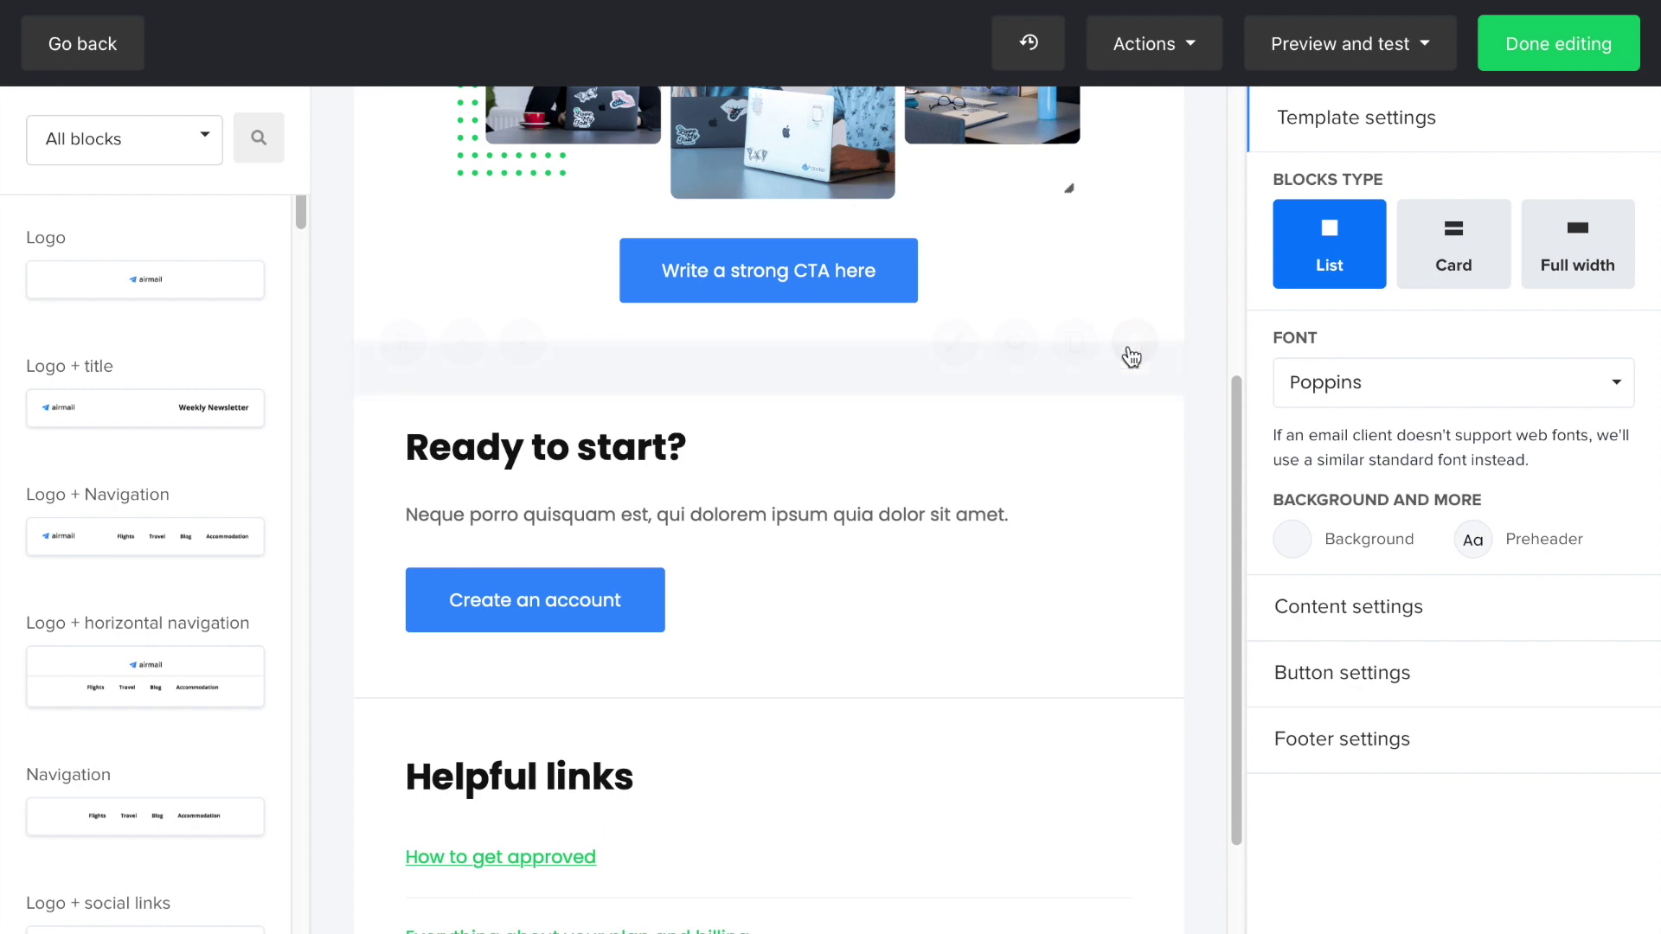
Delete the Ready to start? text, Create an account button and Helpful links blocks.
left_click(1132, 346)
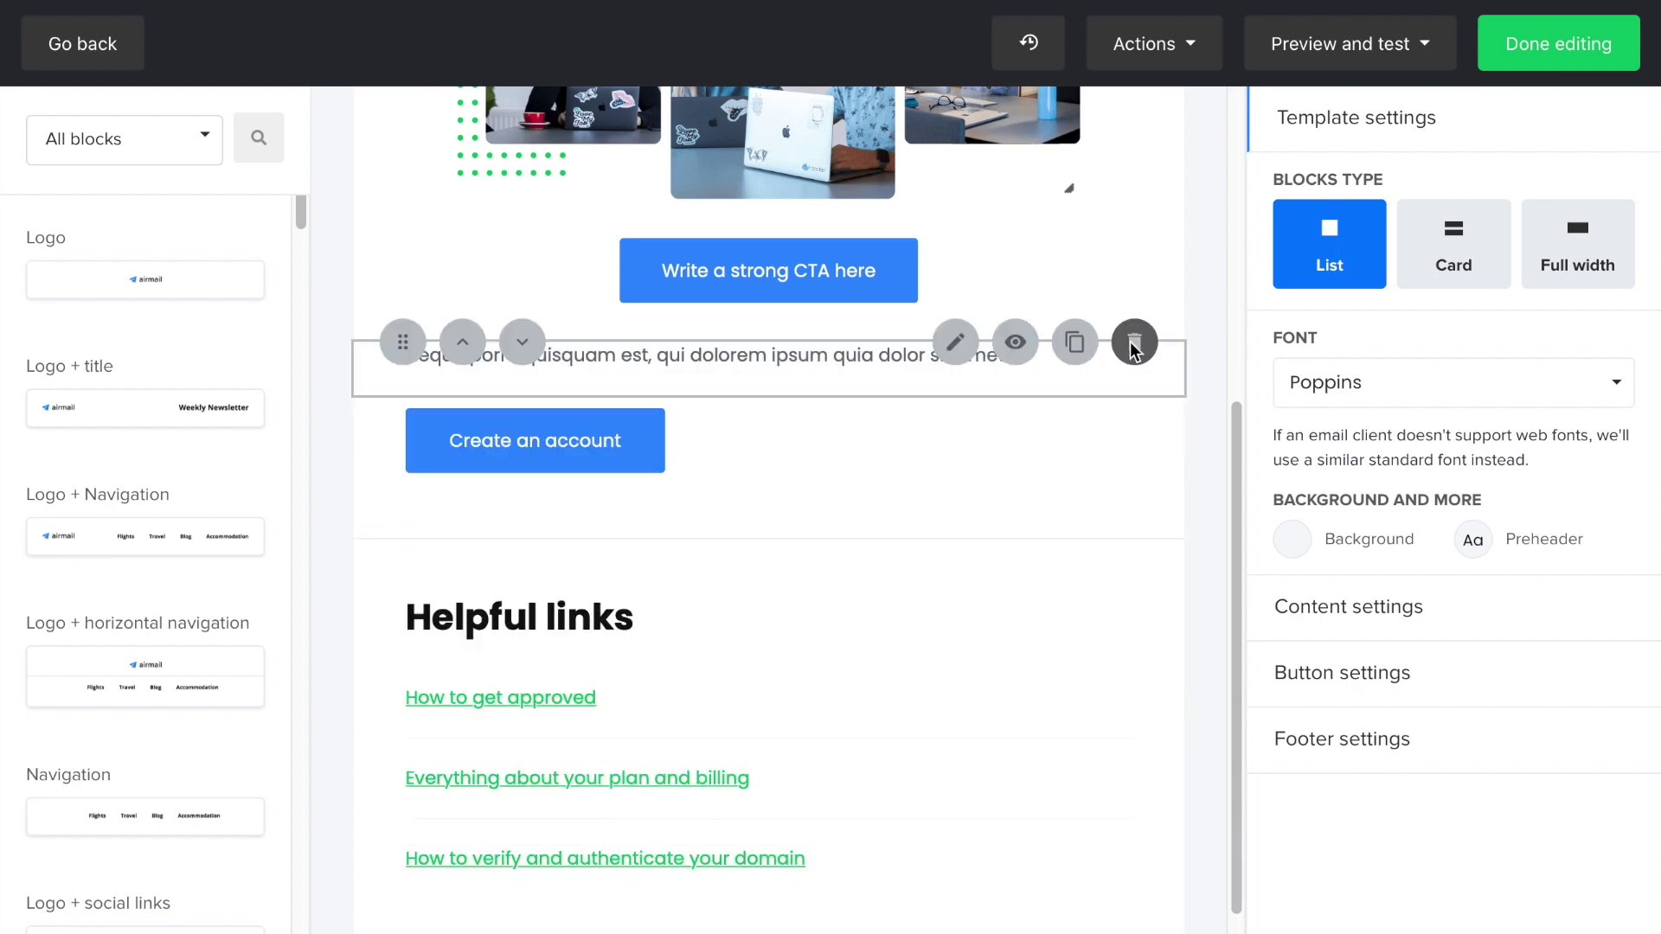
left_click(1132, 346)
left_click(1132, 346)
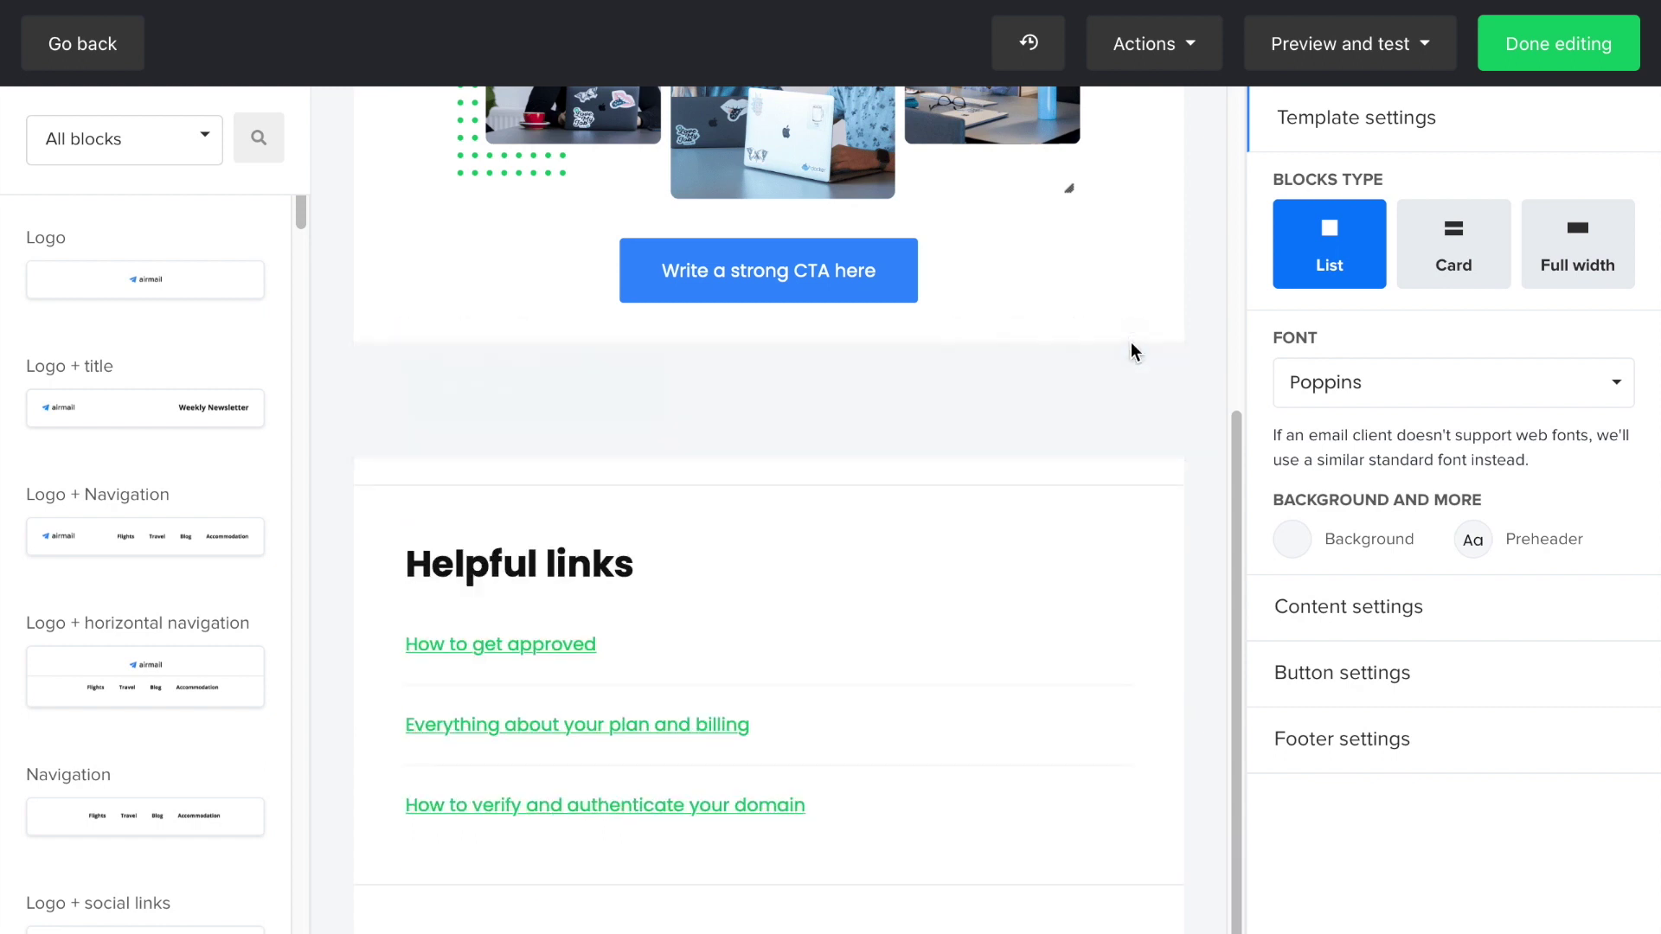
left_click(1131, 345)
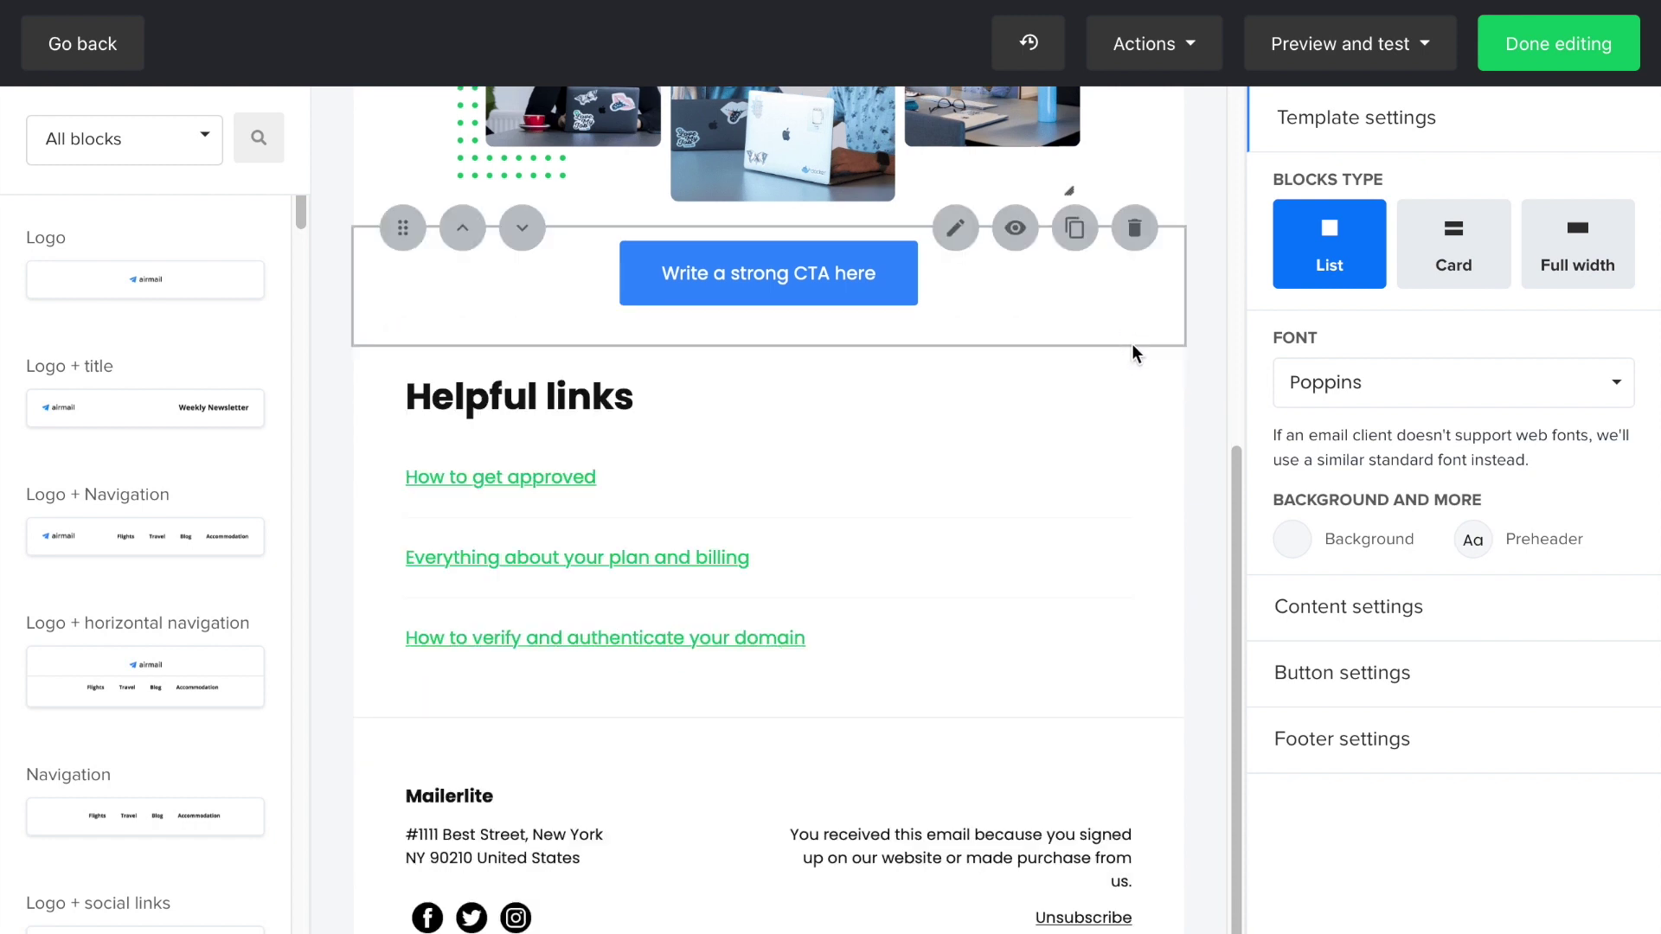
left_click(1134, 353)
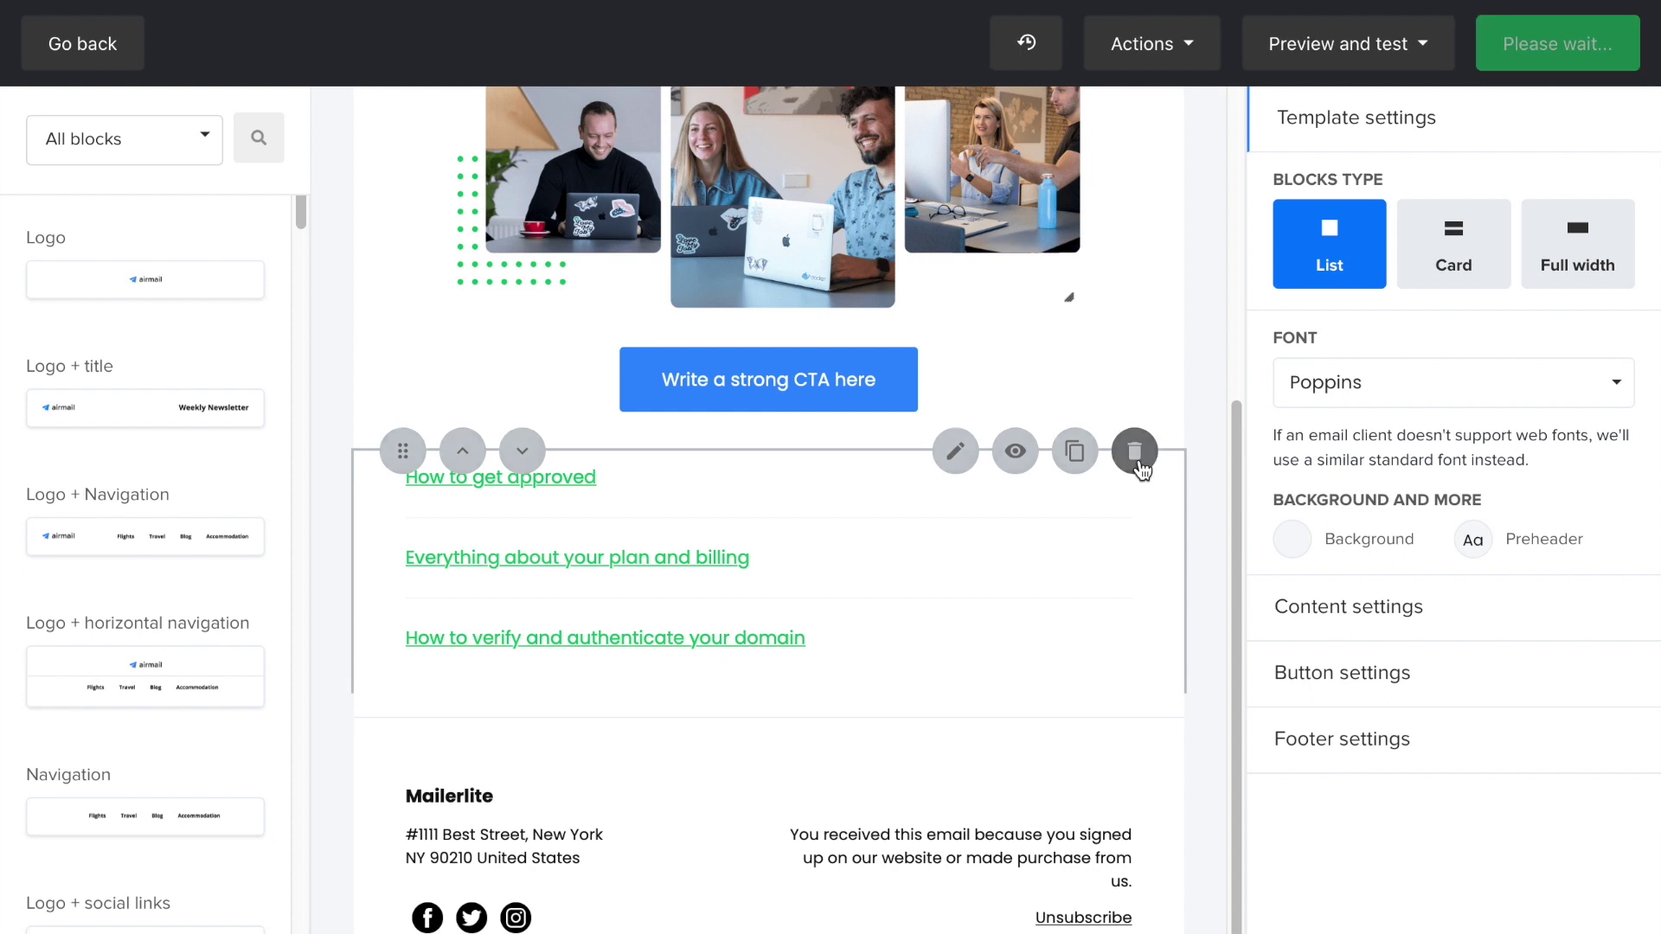
left_click(1137, 423)
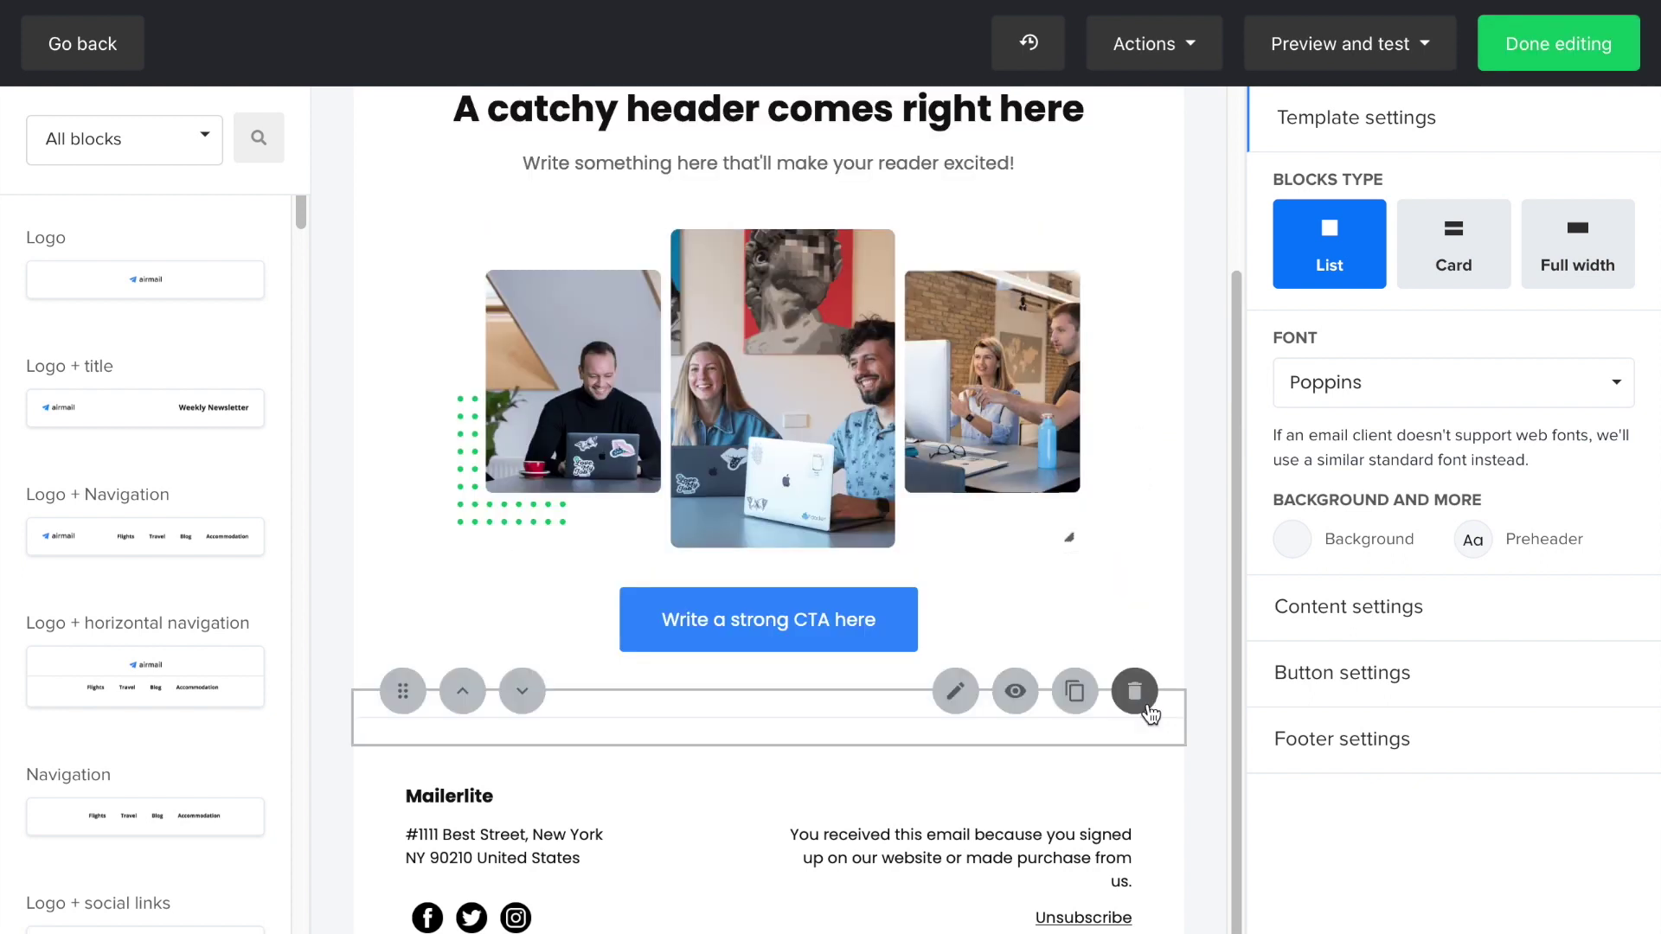
left_click(1147, 706)
Search the blocks for 'text' and add a Text block below the header photos.
left_click_drag(1233, 694, 1240, 531)
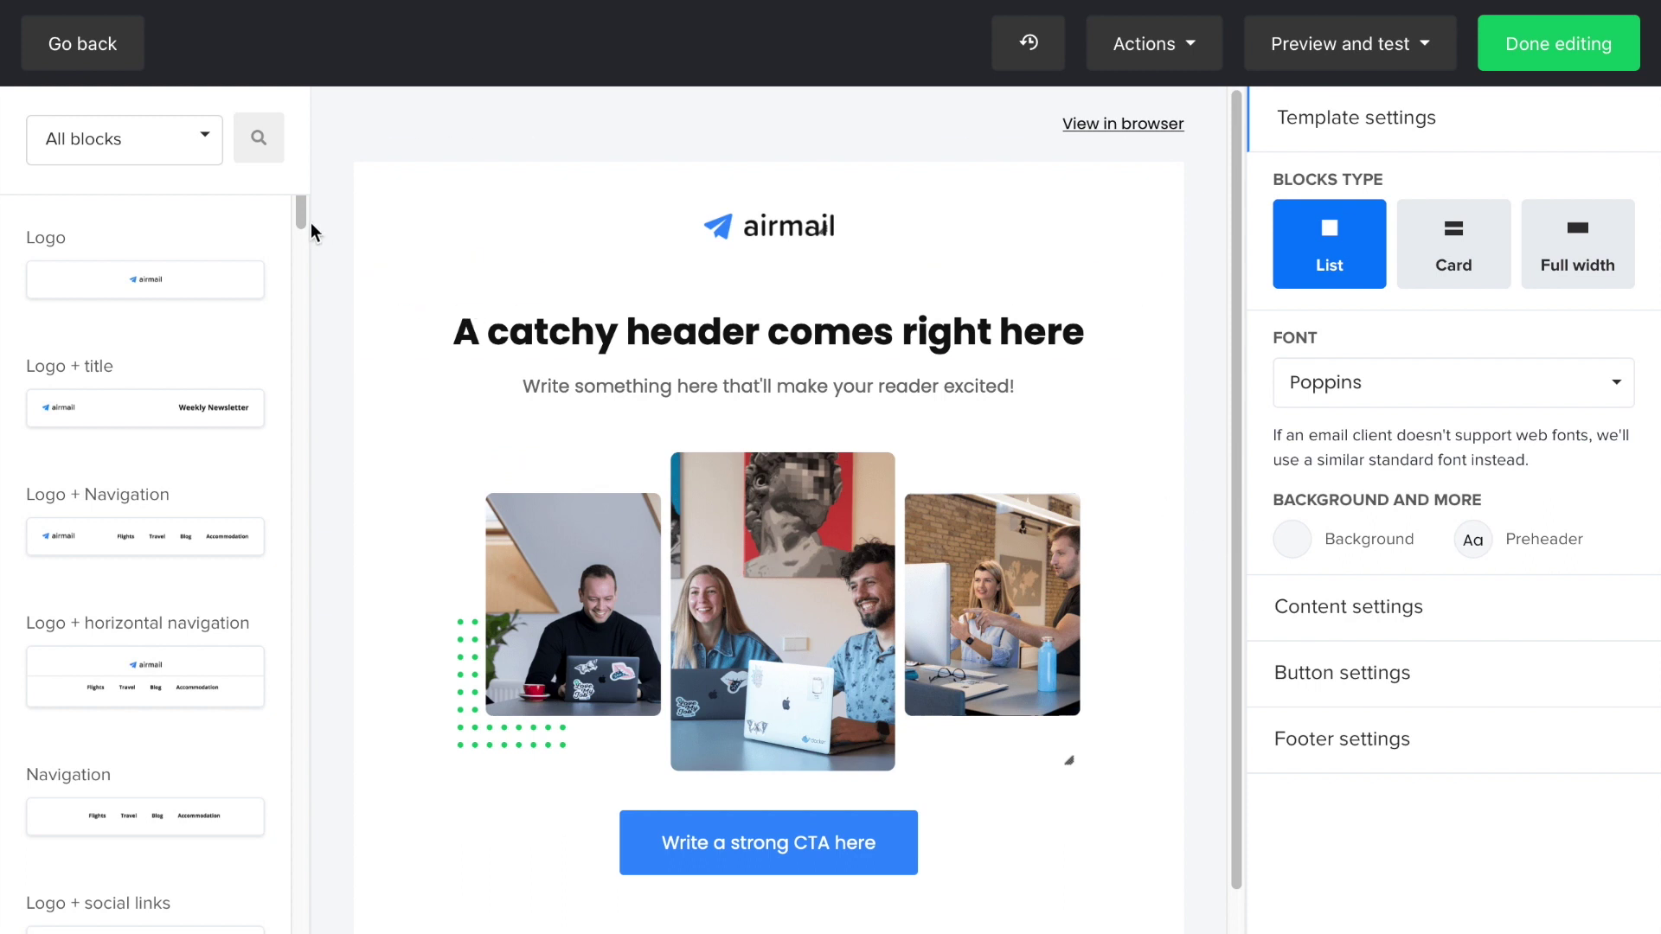
left_click(206, 140)
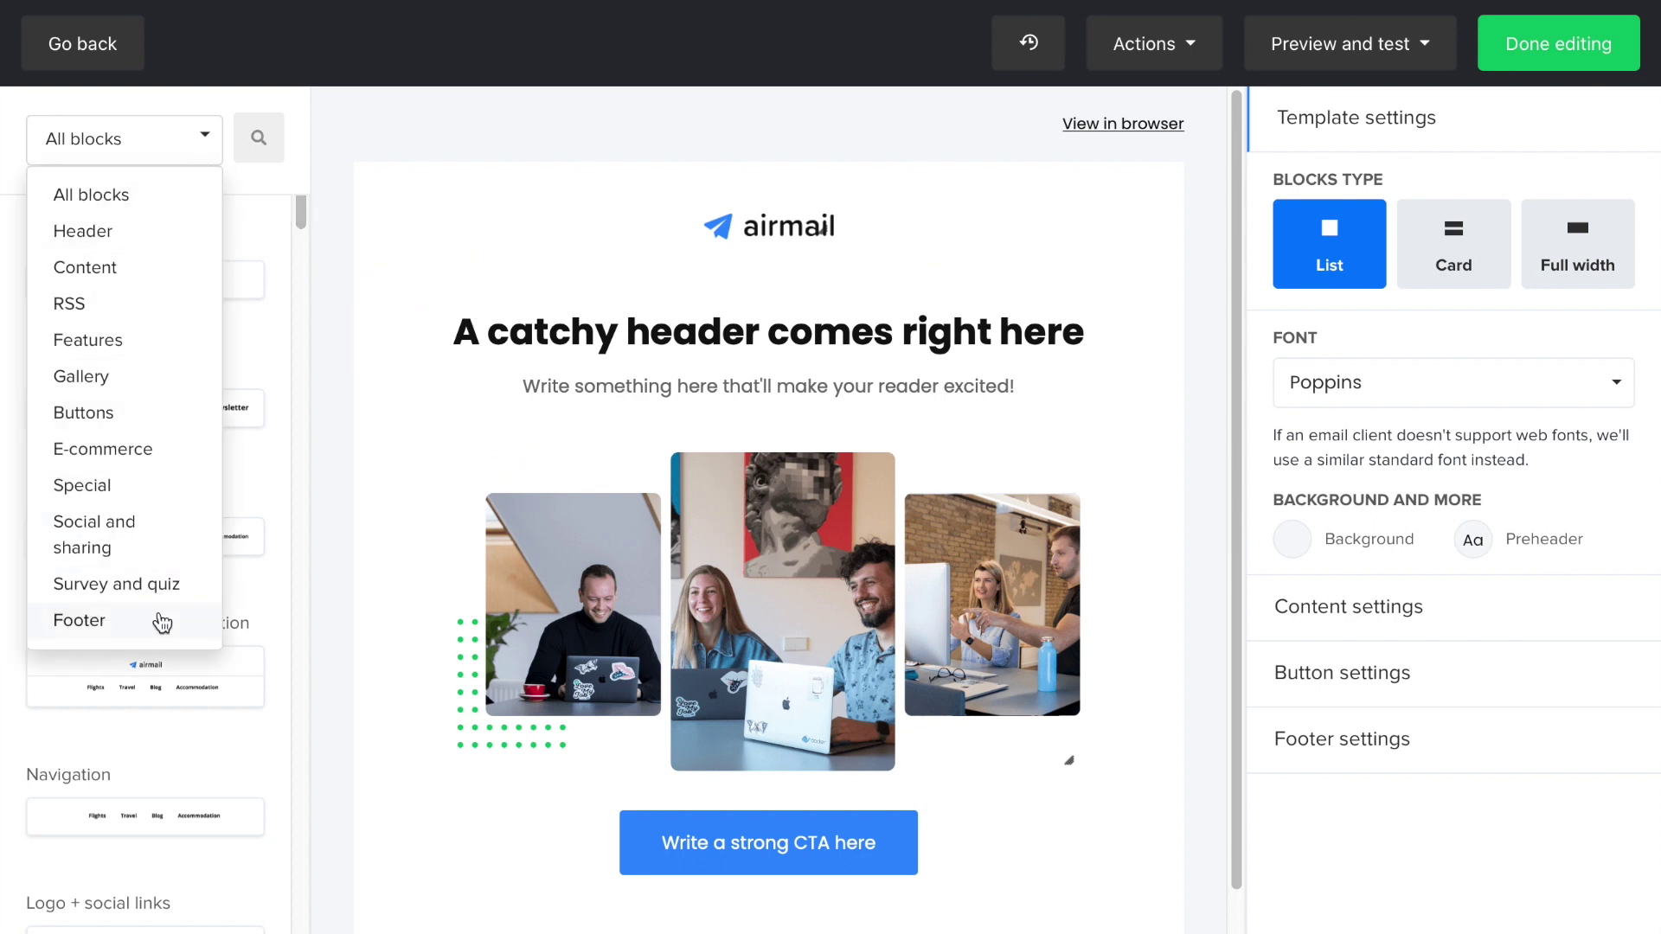
left_click(259, 138)
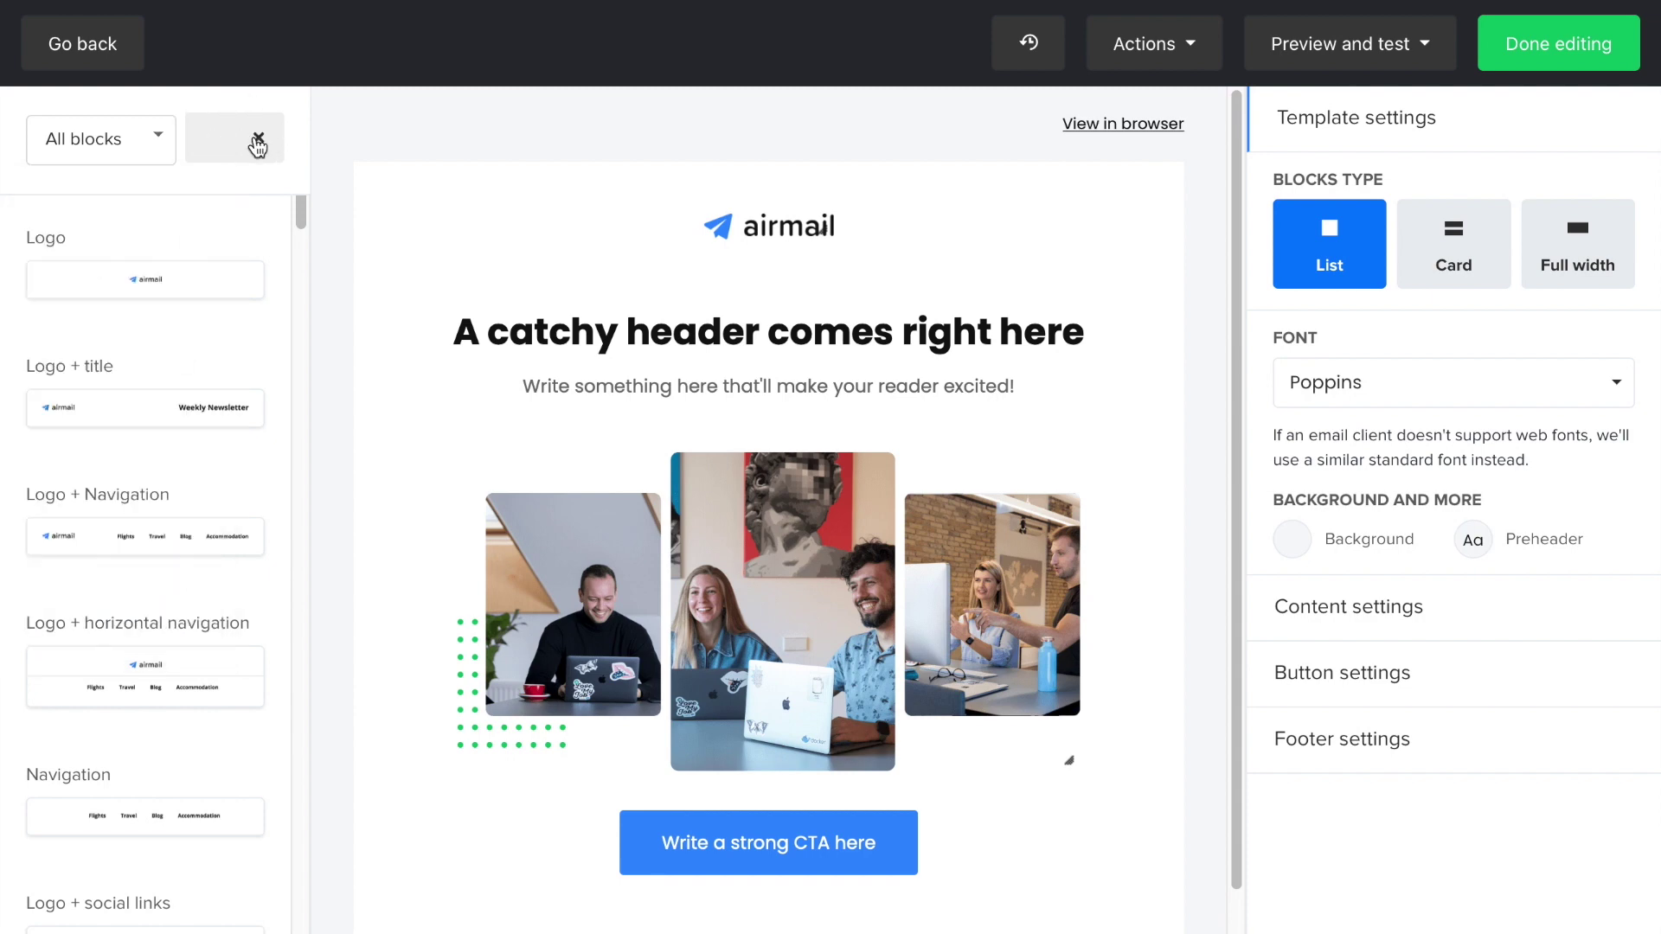
type("text")
left_click_drag(145, 281, 643, 580)
Add a Gallery block below the text and a Facebook post block above the CTA.
left_click(257, 139)
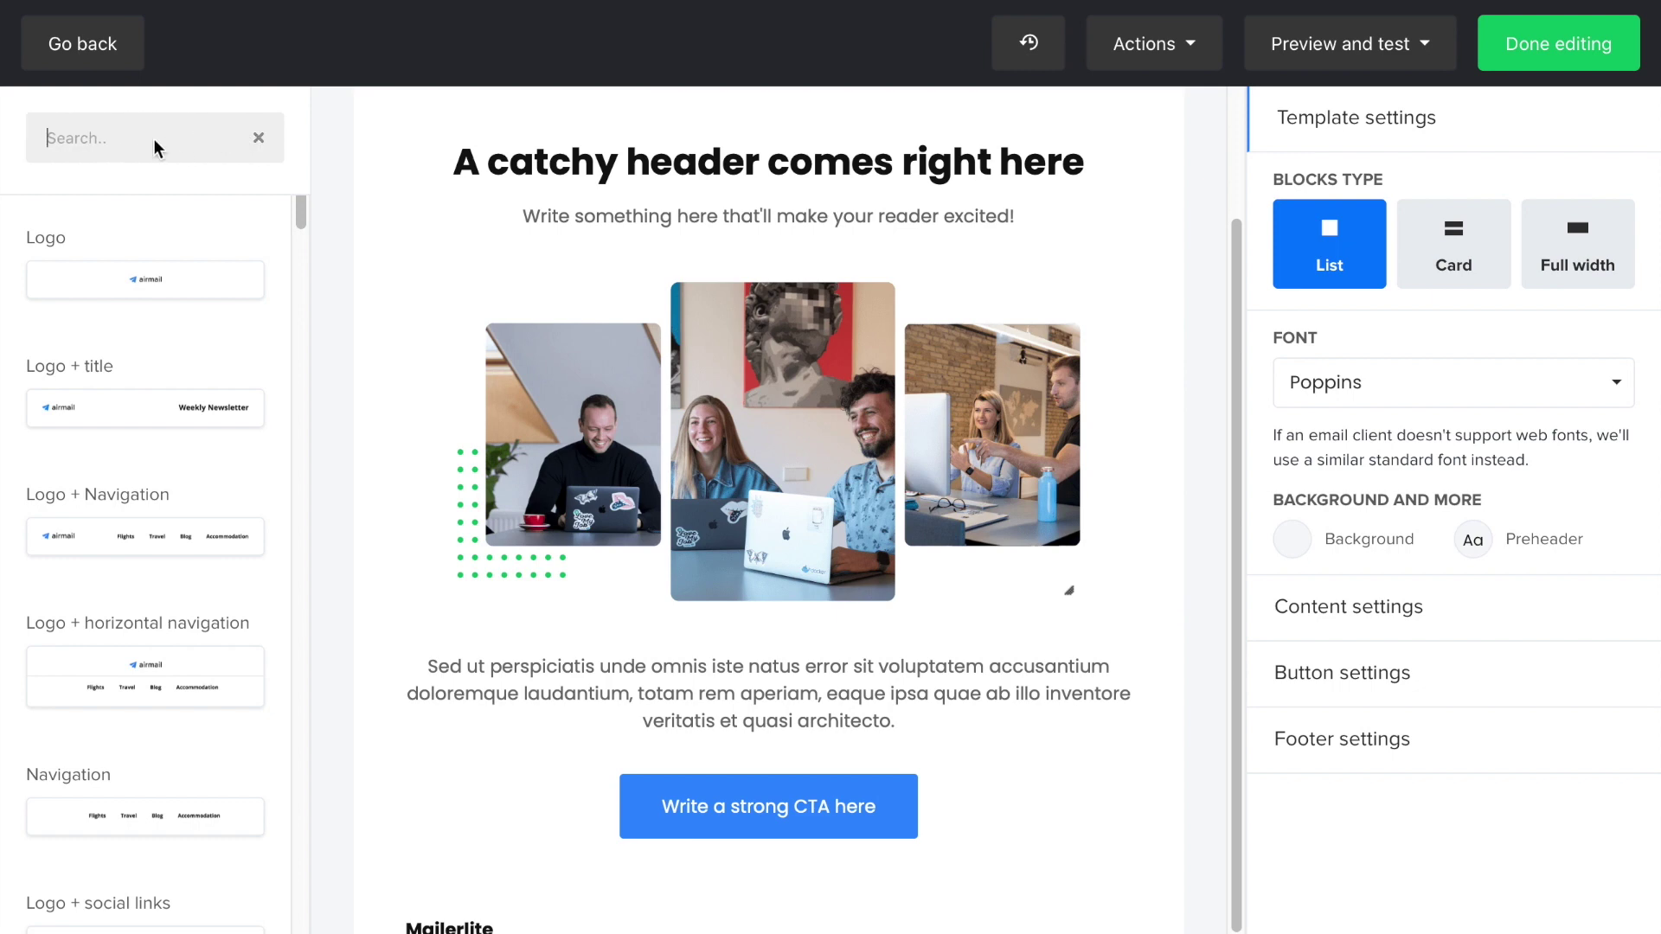
type("gallery")
left_click_drag(119, 563, 530, 725)
left_click(259, 138)
type("faceboo")
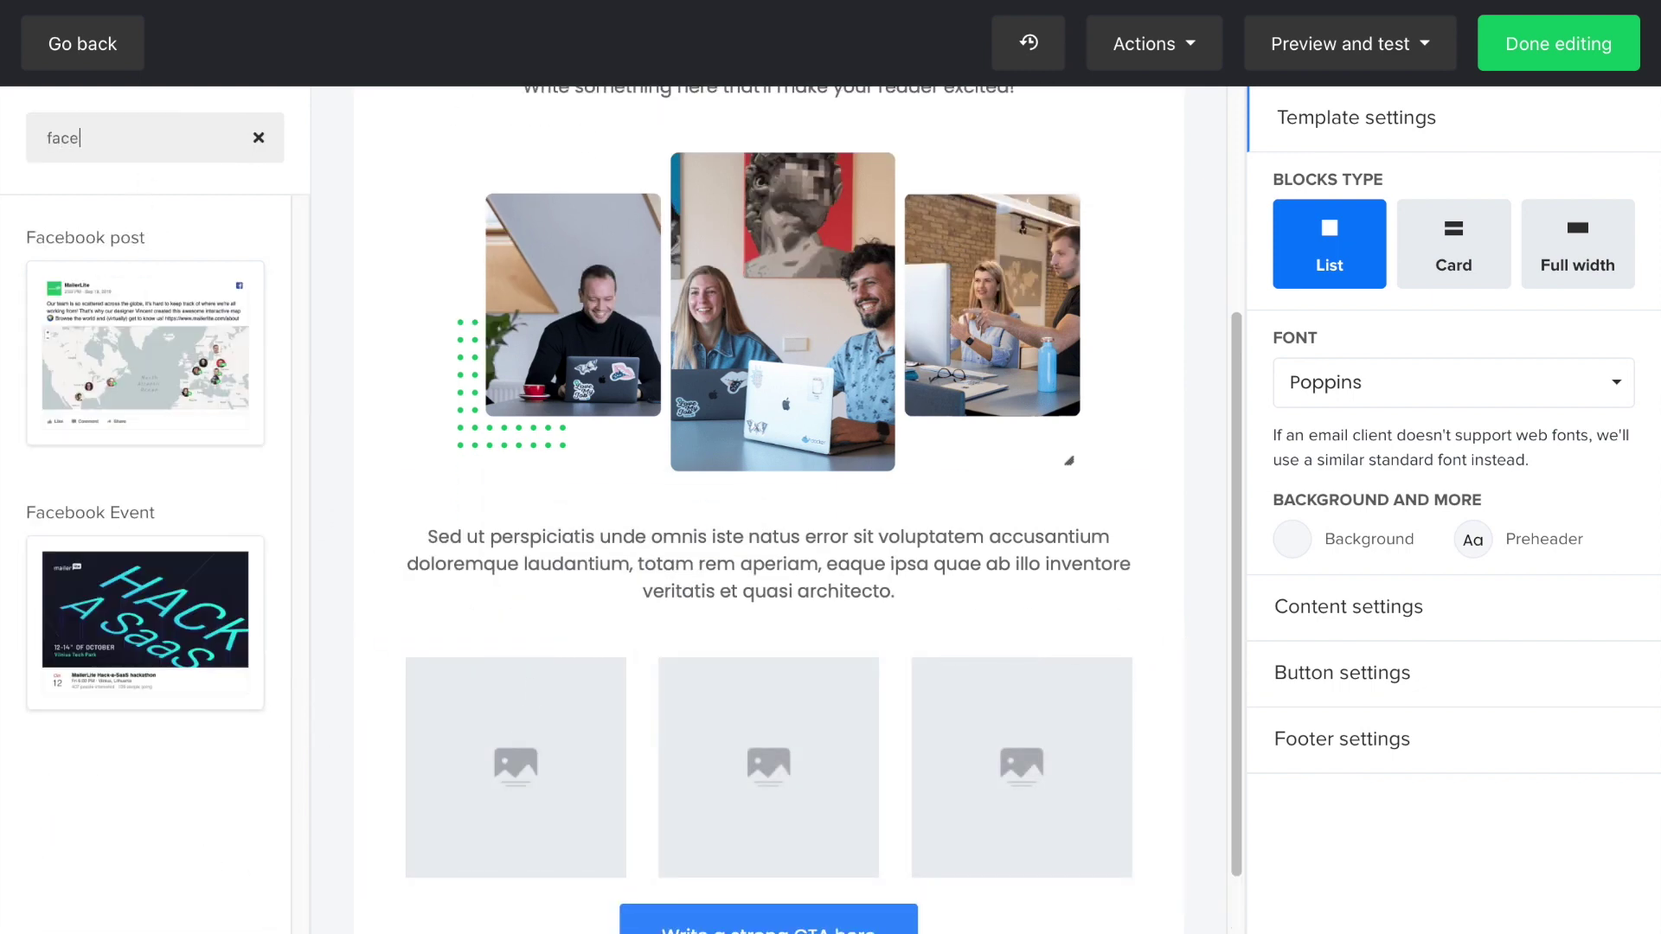
left_click(83, 163)
left_click_drag(177, 303, 576, 528)
Set the CTA button's top padding to 30 and save it.
scroll(557, 564, "down", 5)
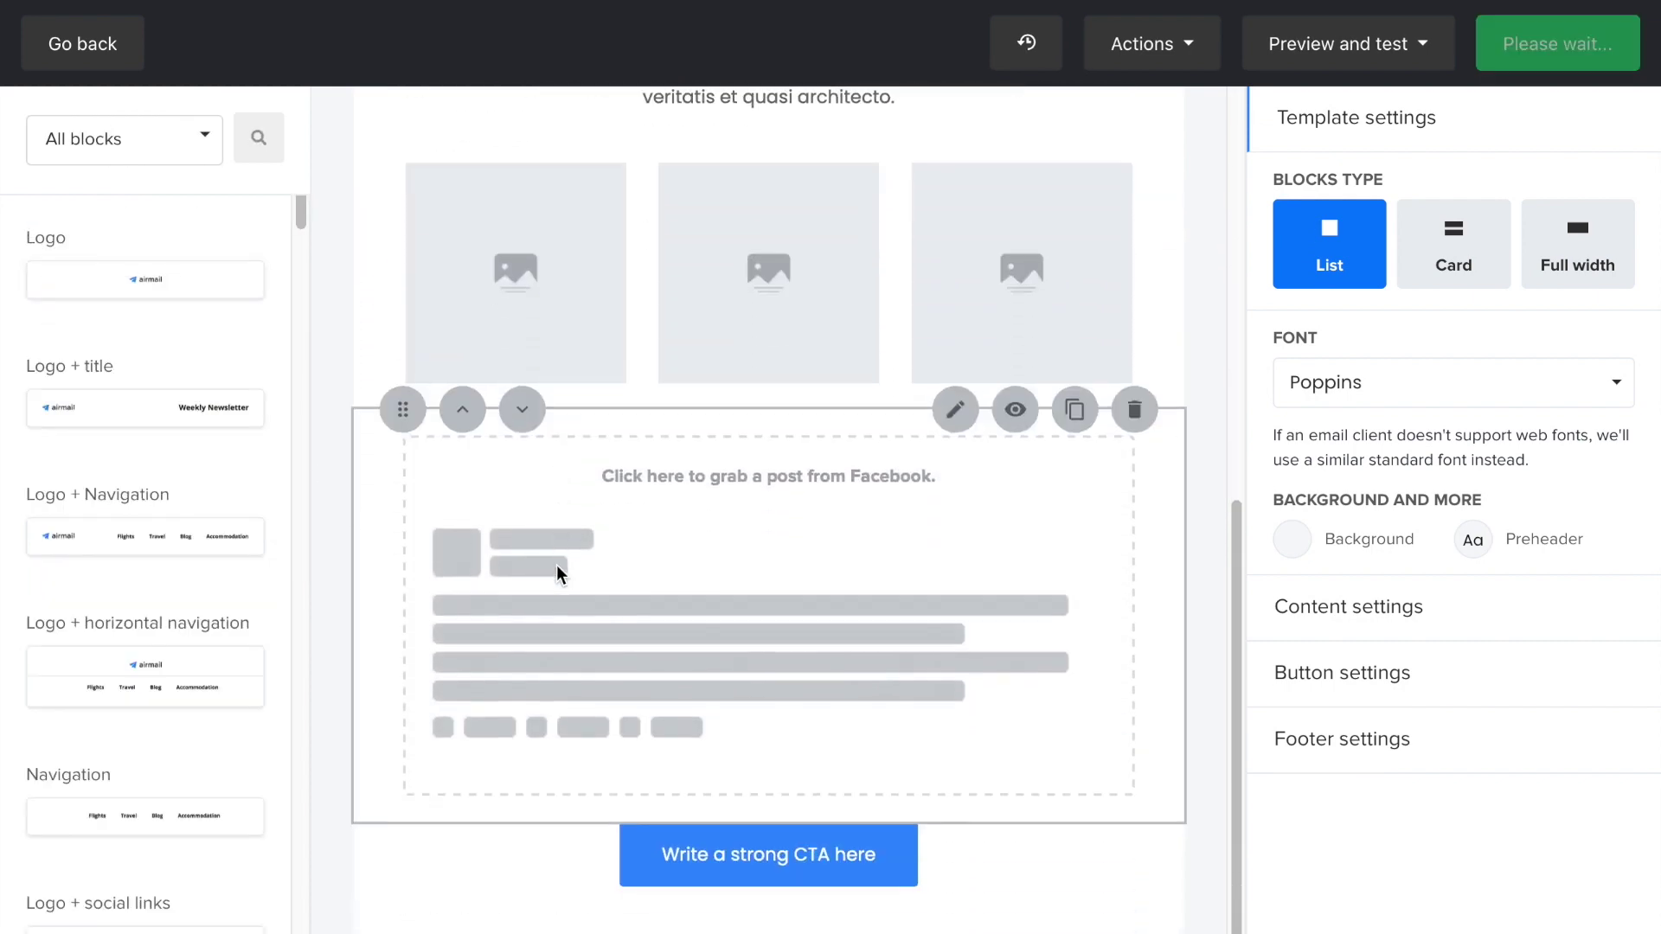
left_click(956, 645)
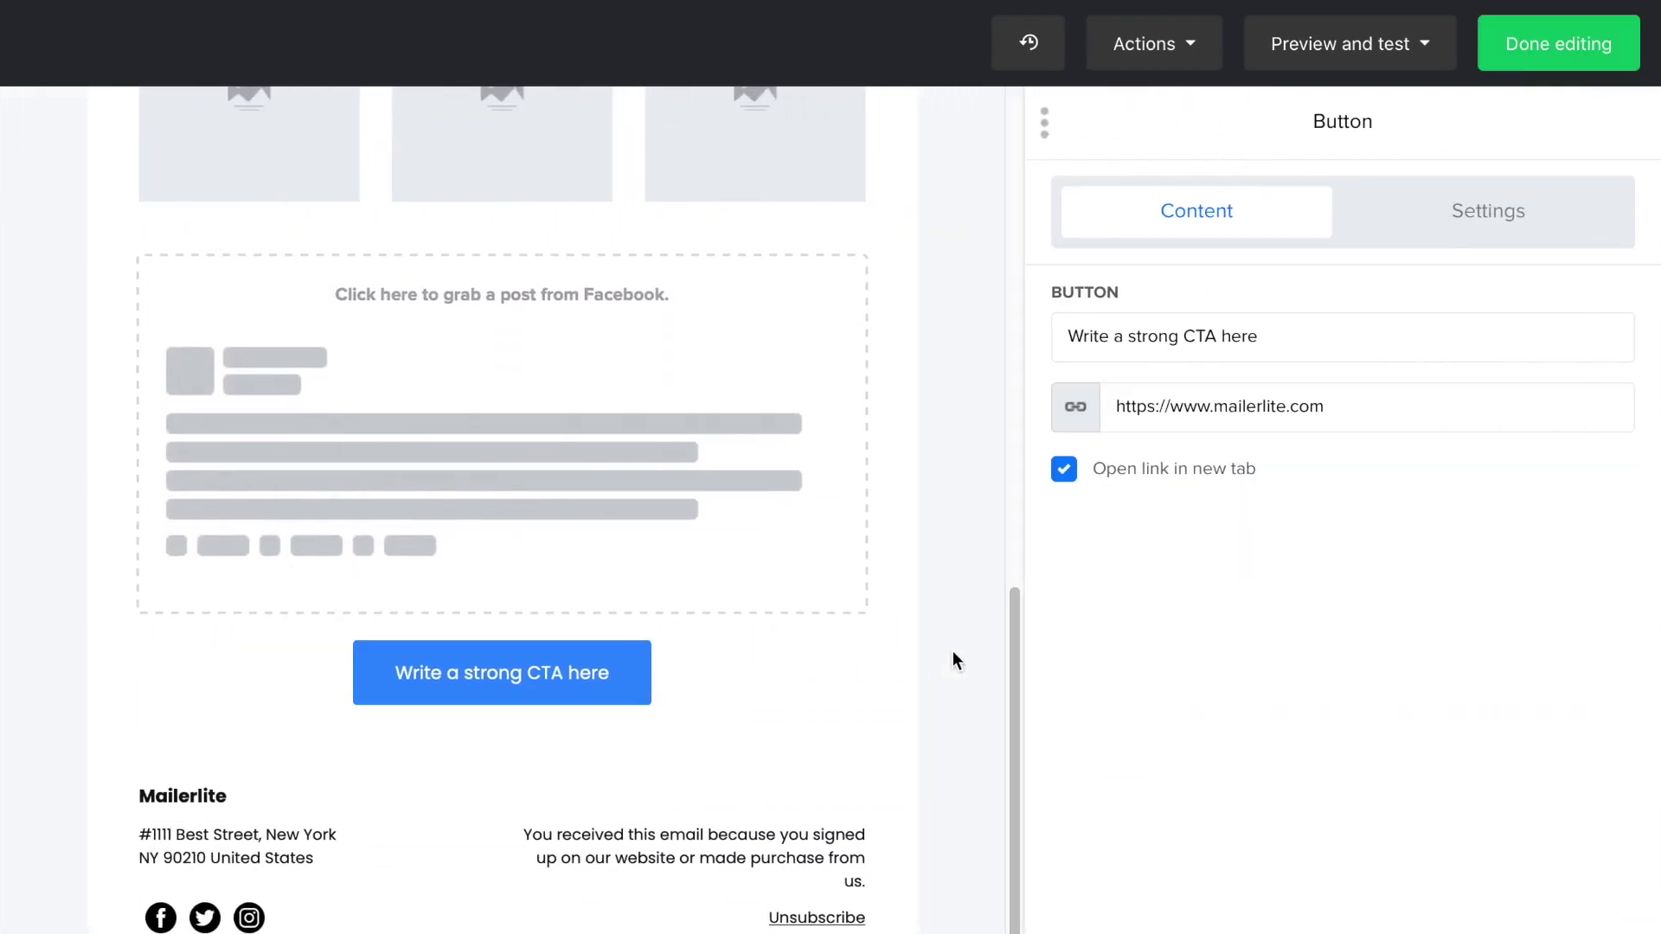
left_click(1478, 223)
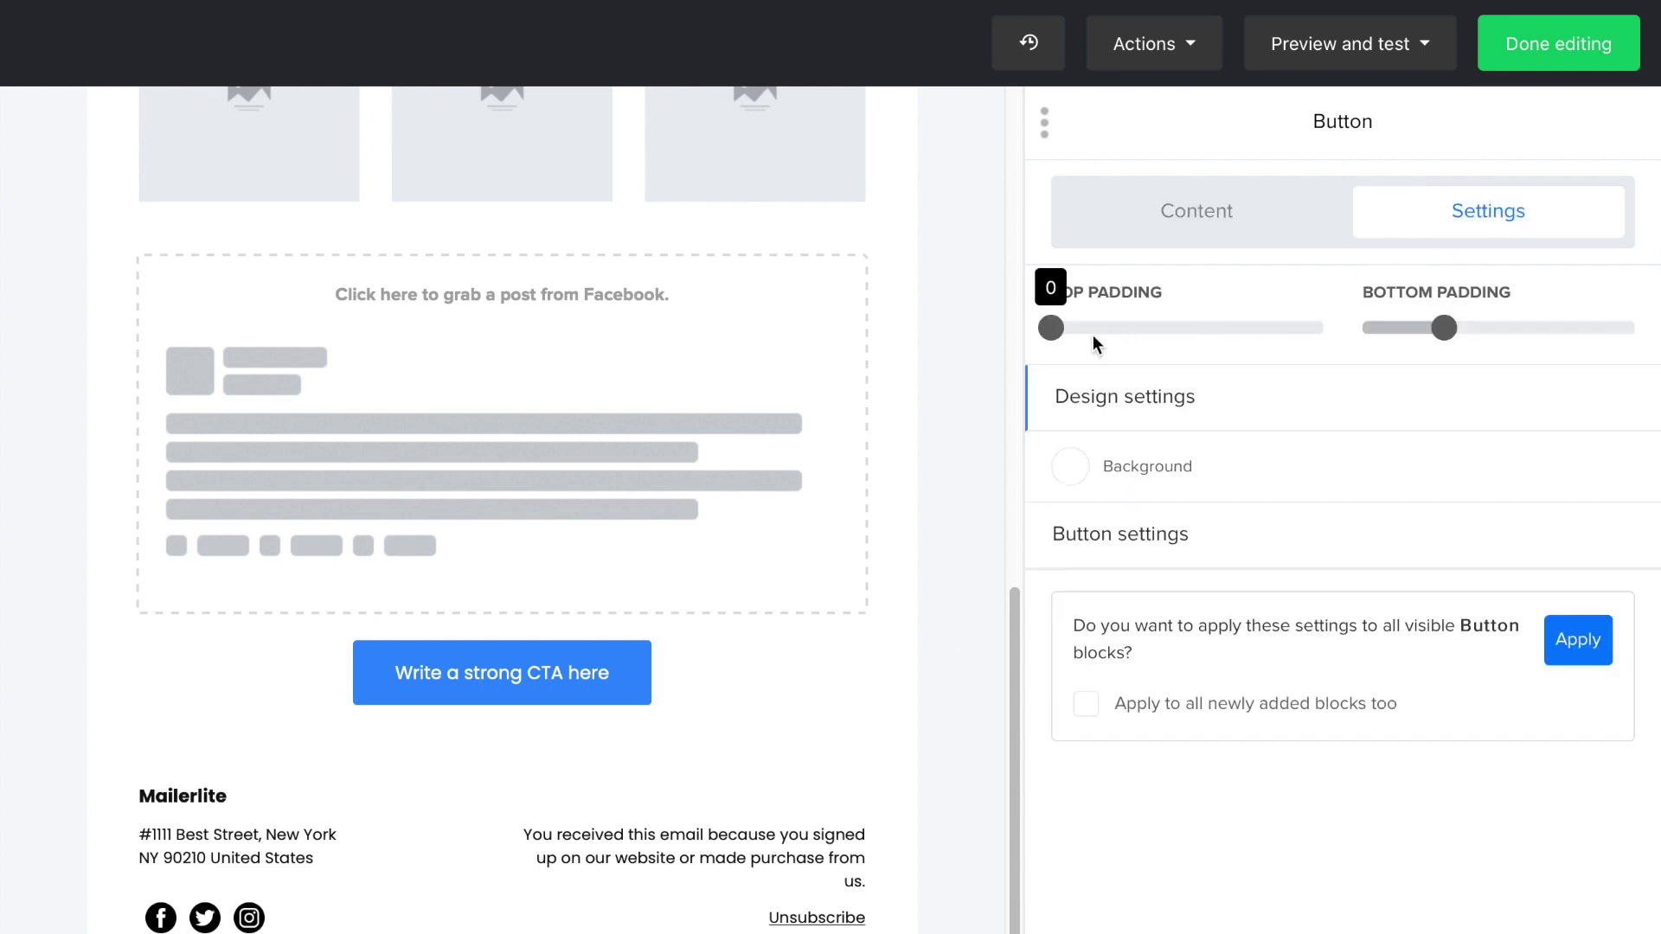
left_click_drag(1051, 329, 1131, 345)
scroll(1133, 519, "down", 1)
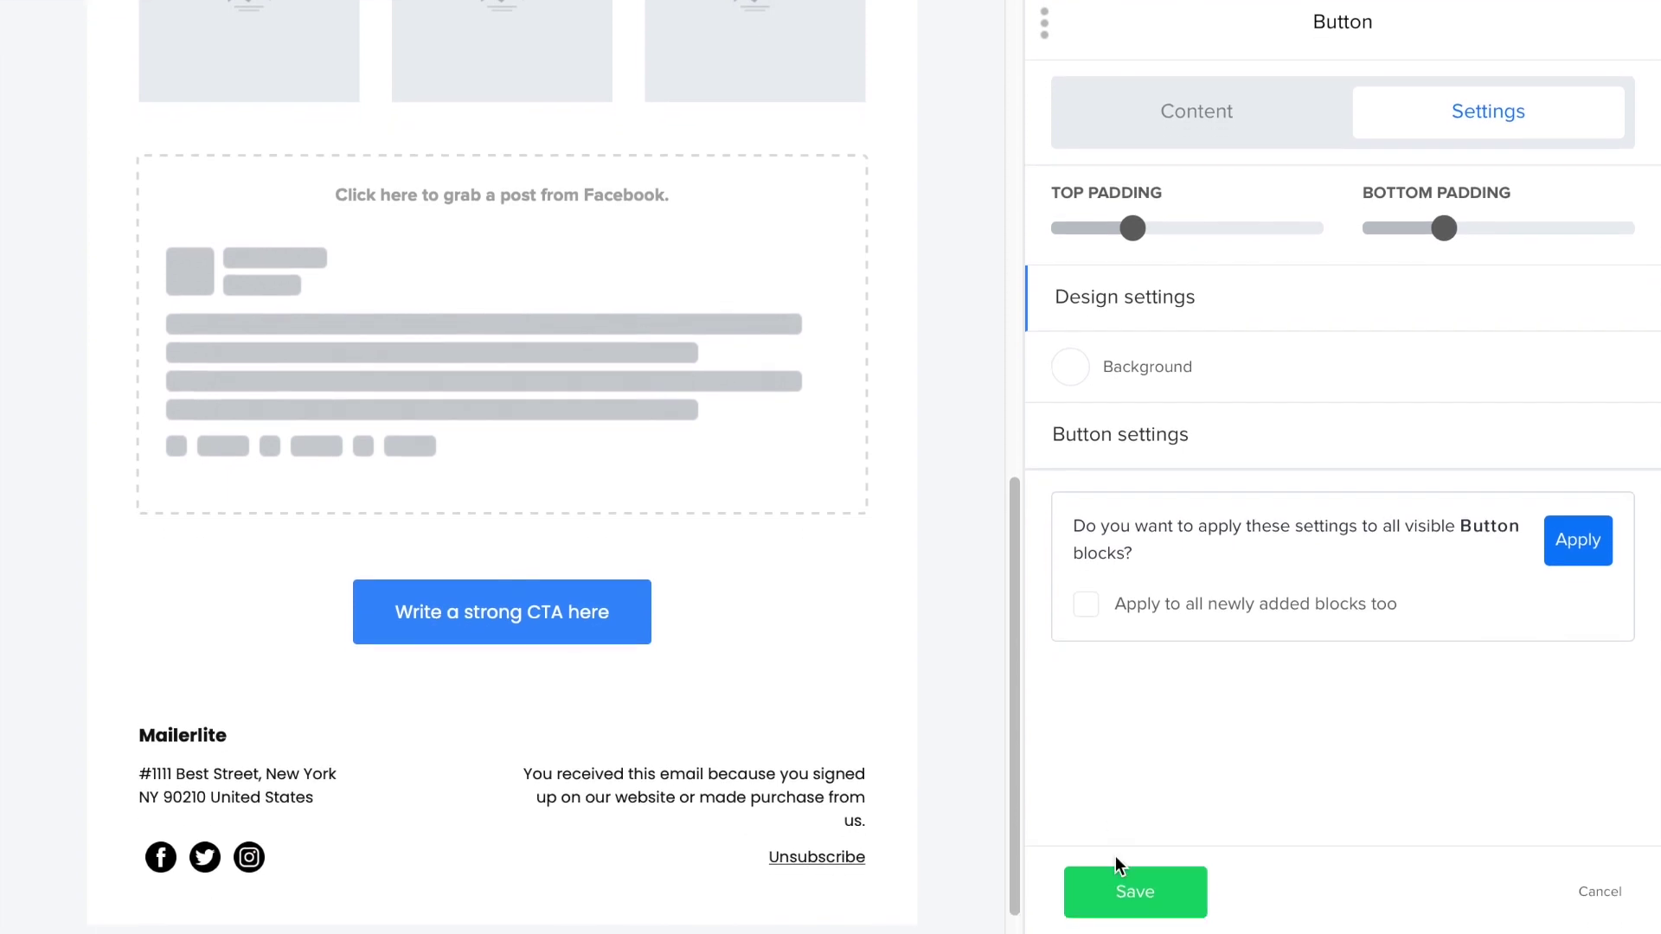
left_click(1125, 891)
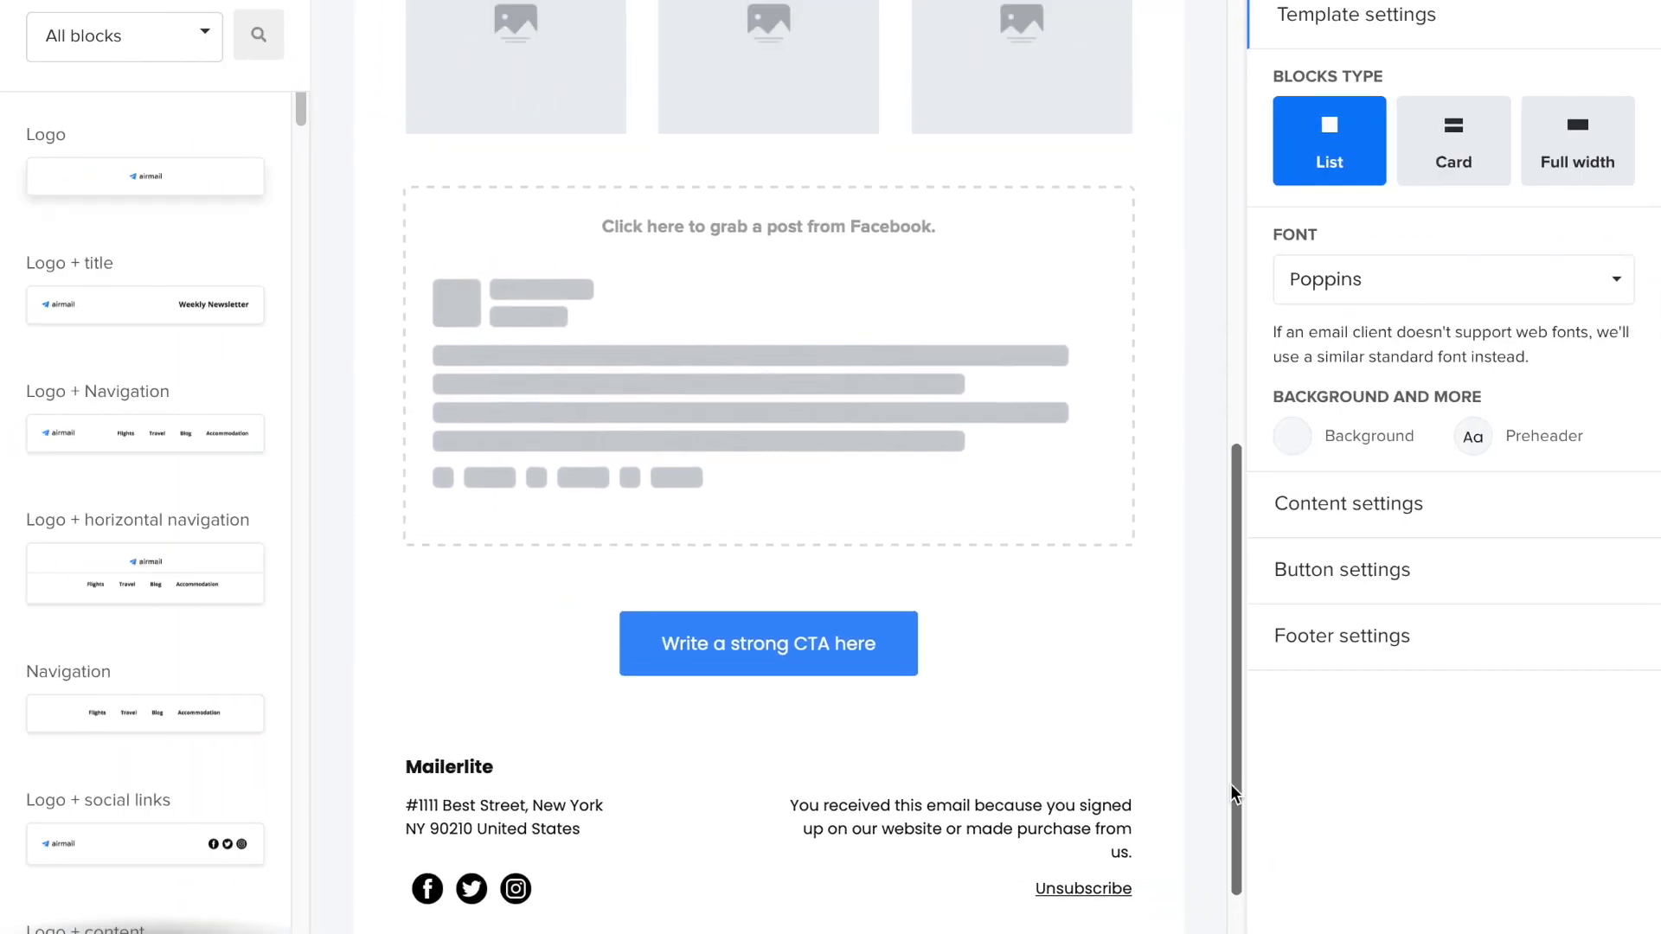
left_click_drag(1230, 783, 1212, 398)
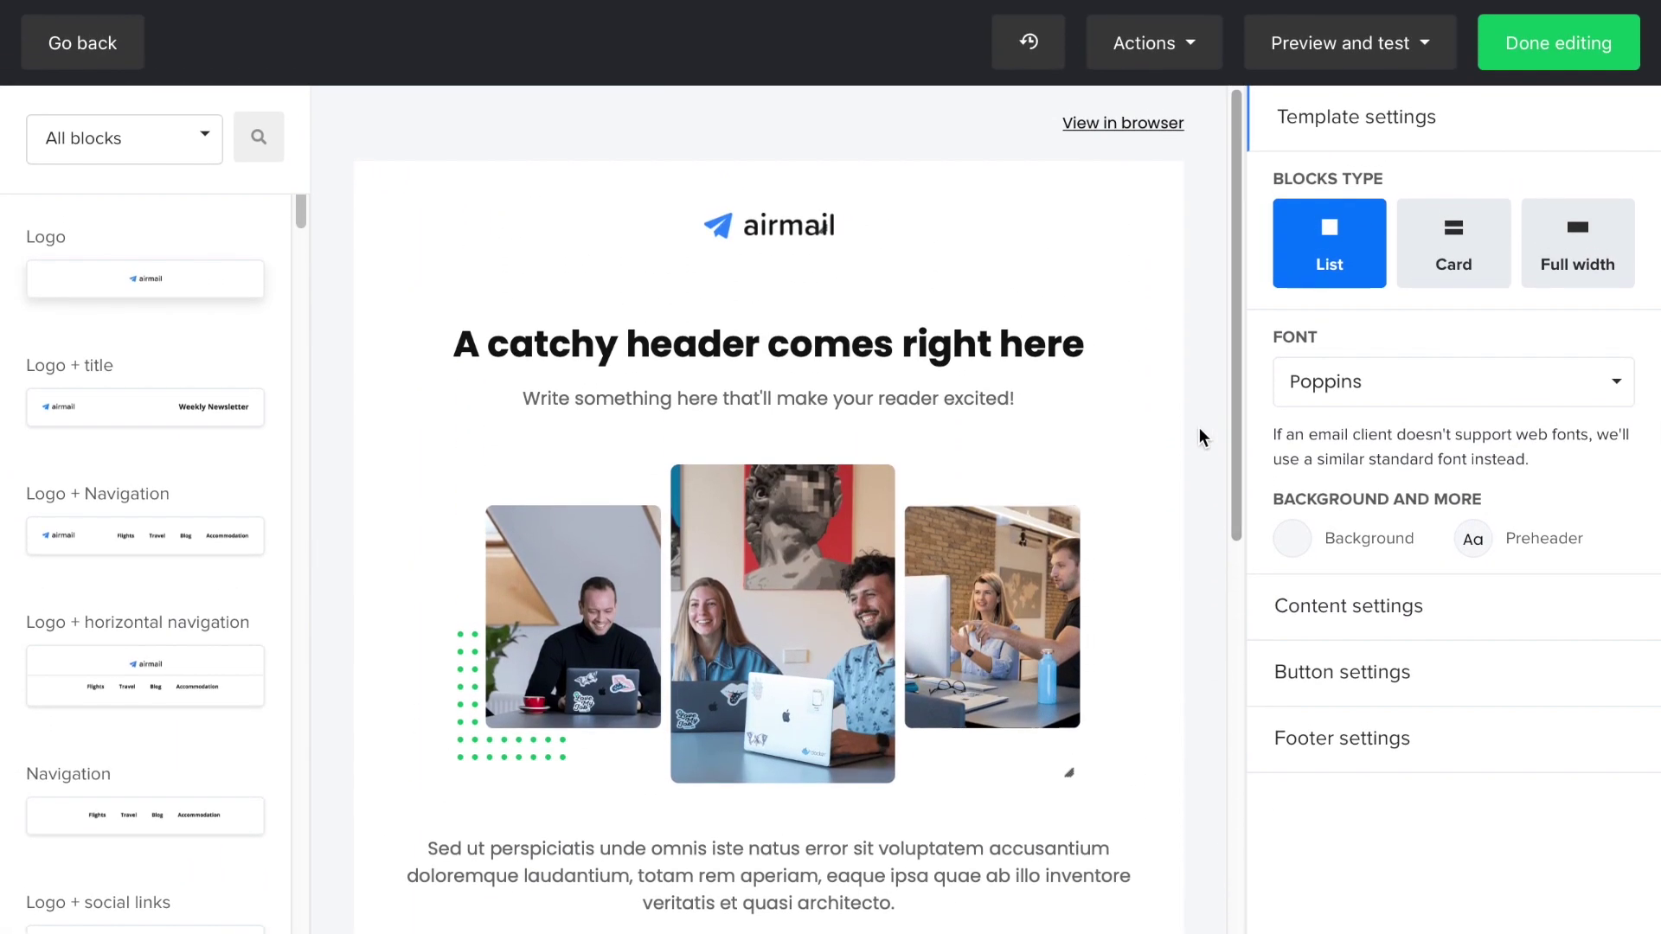
Upload all nine Photo Exhibit files and set Ron-Logo.png as the header logo.
mouse_move(879, 276)
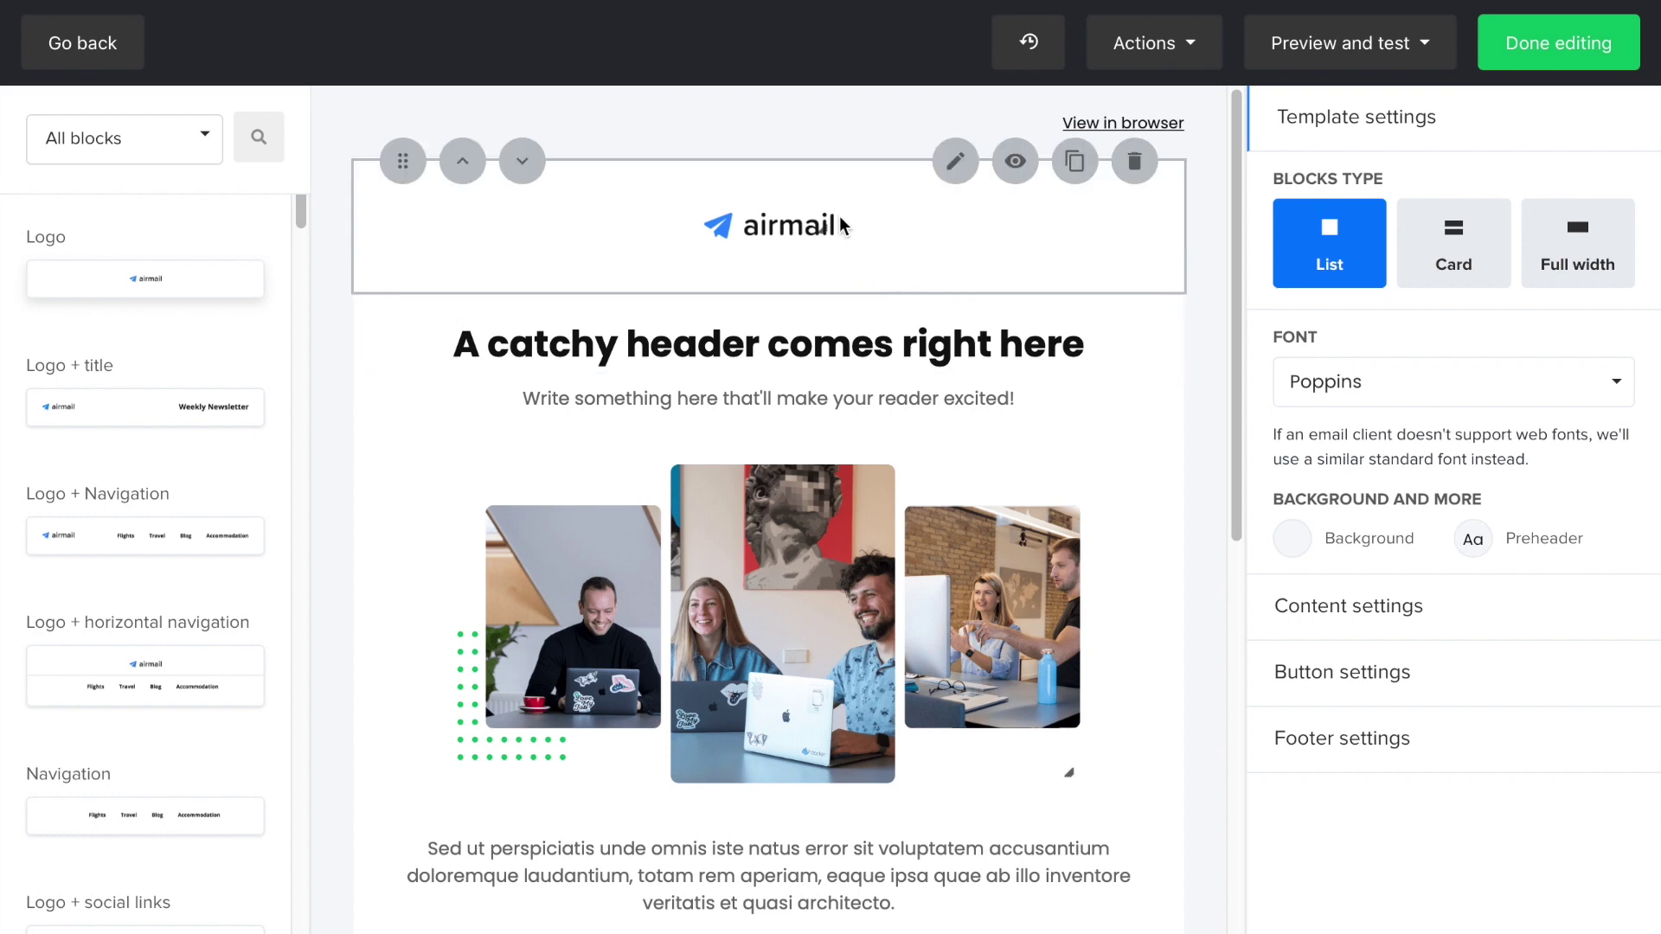
left_click(950, 166)
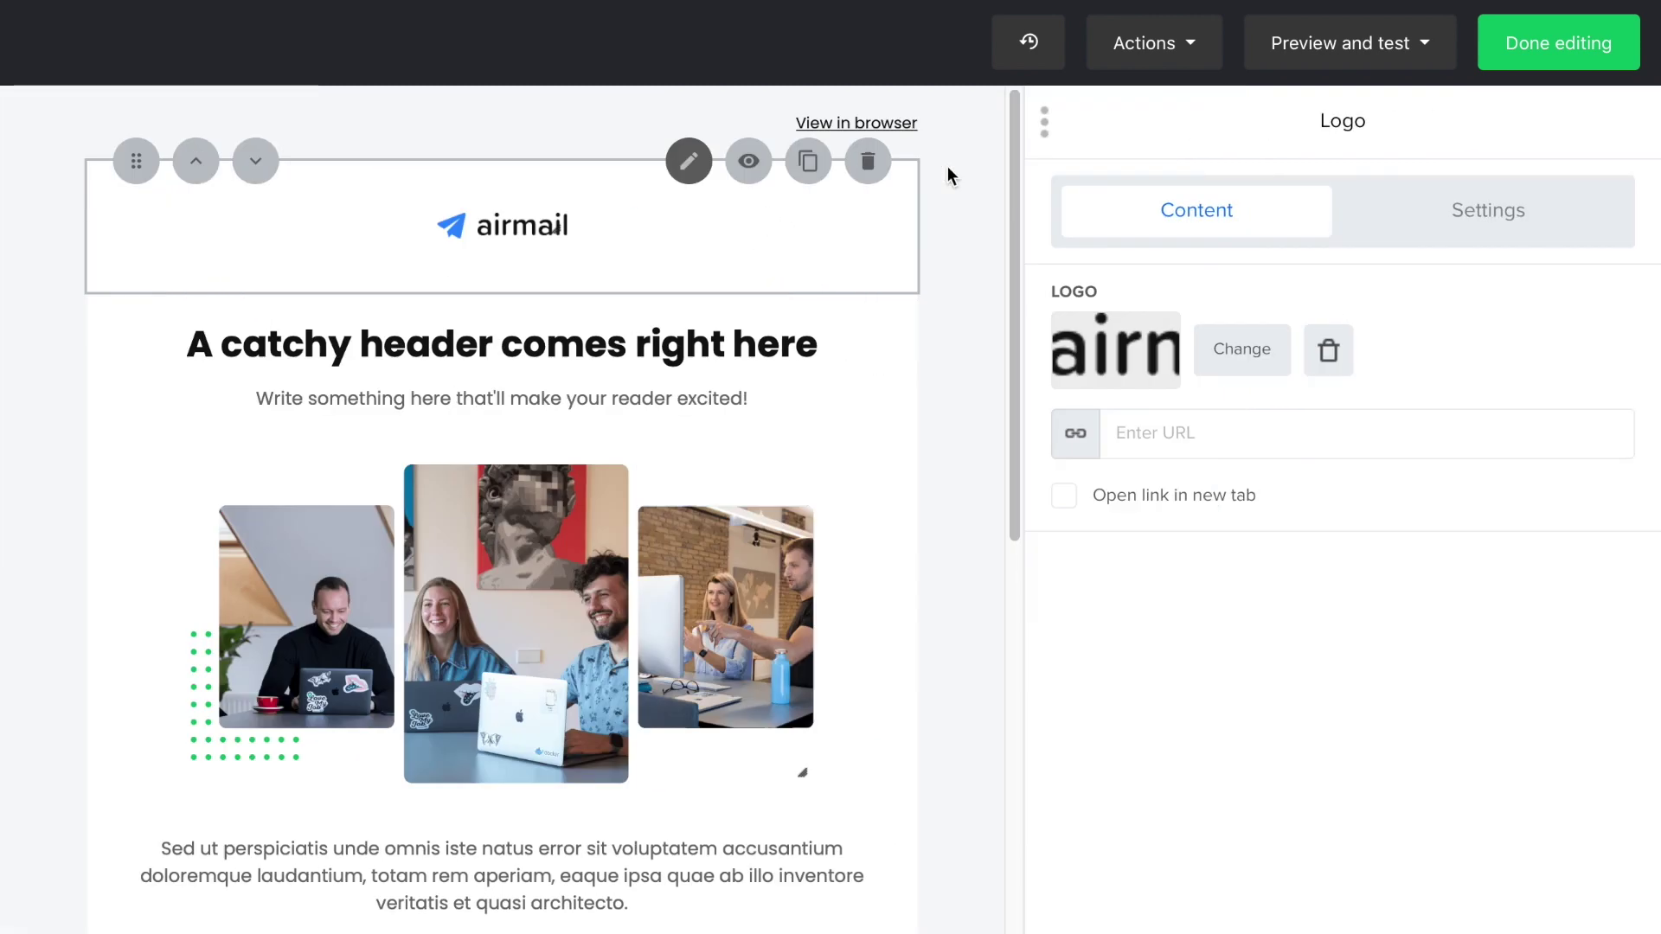
left_click(1104, 362)
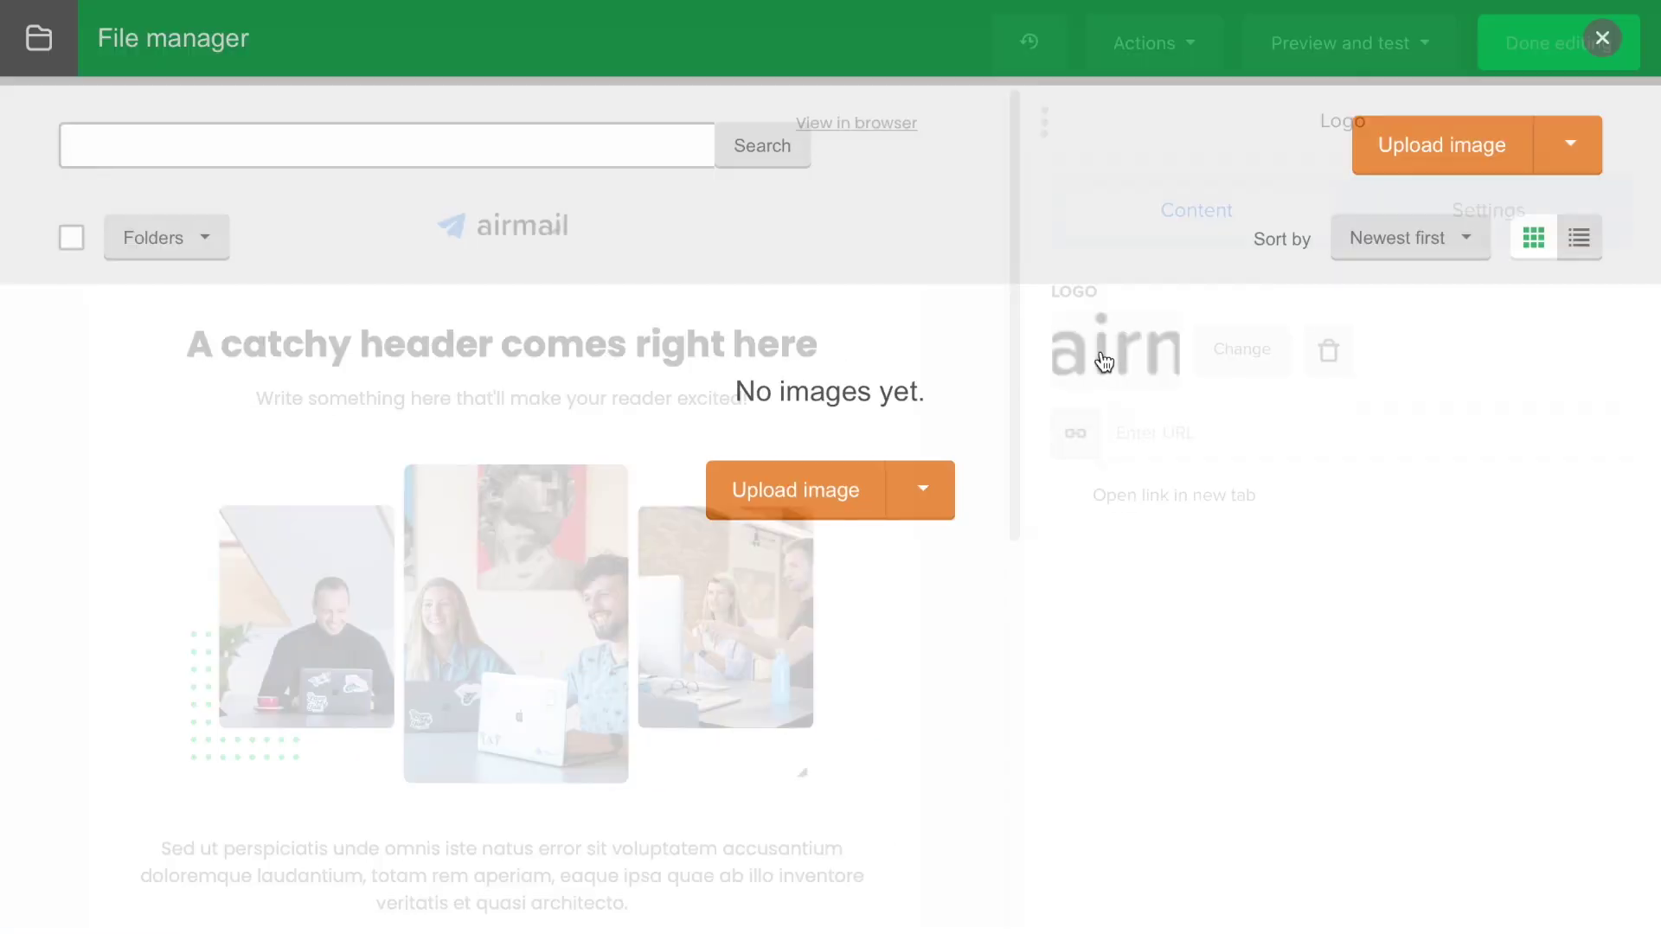
left_click(1564, 161)
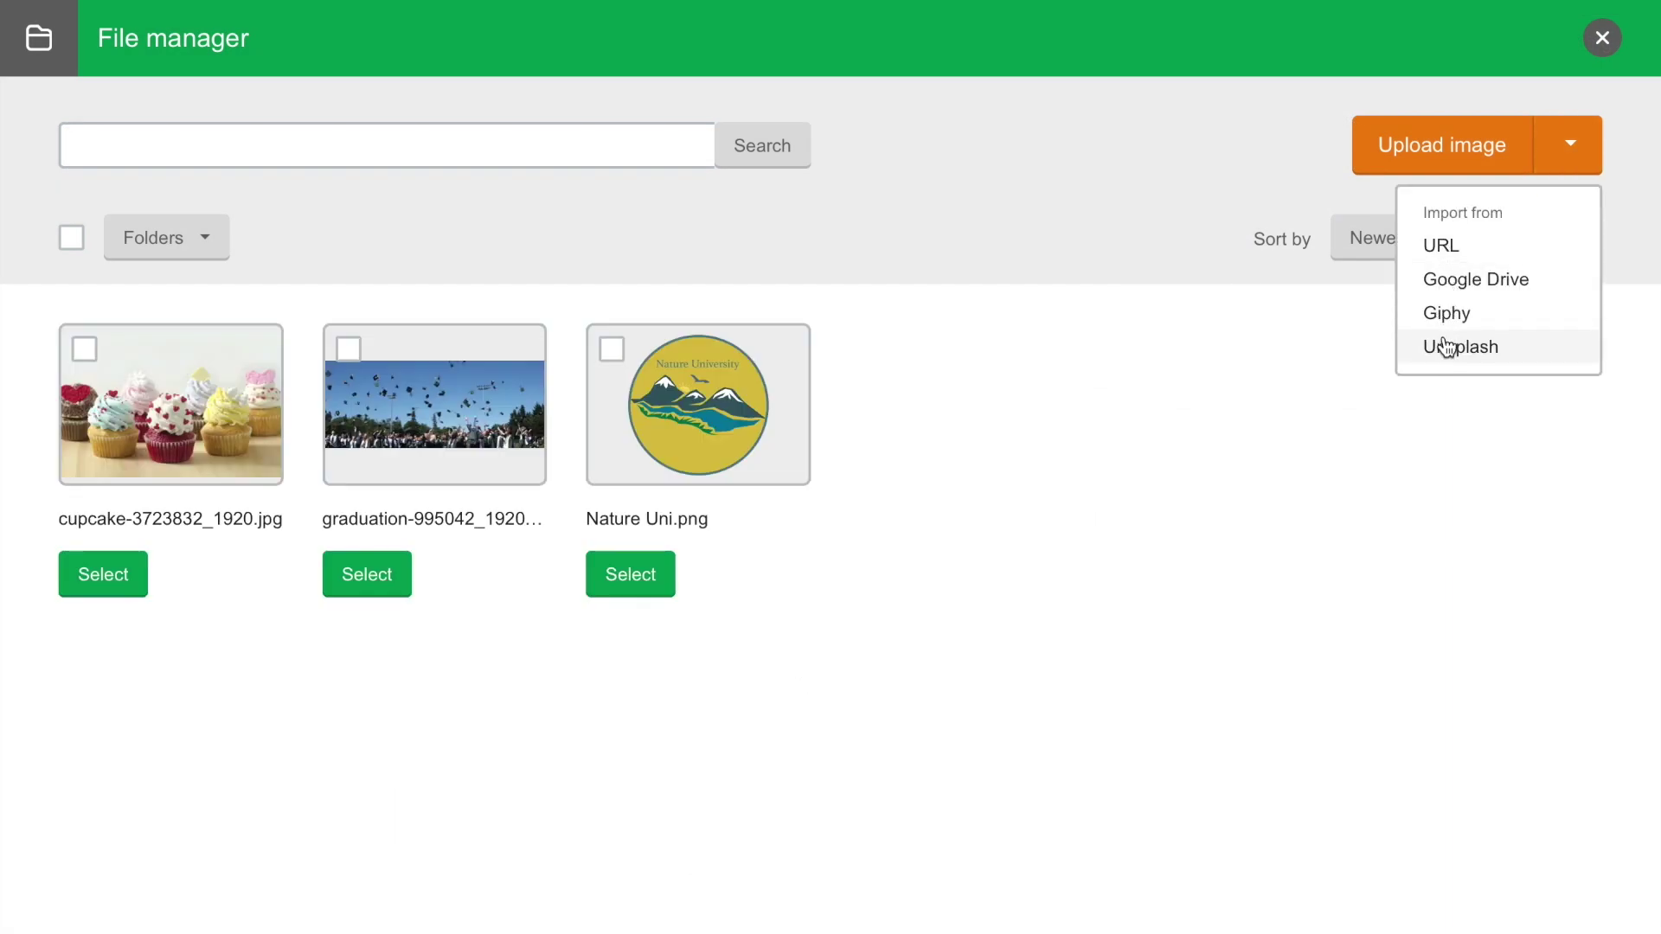
left_click(1472, 143)
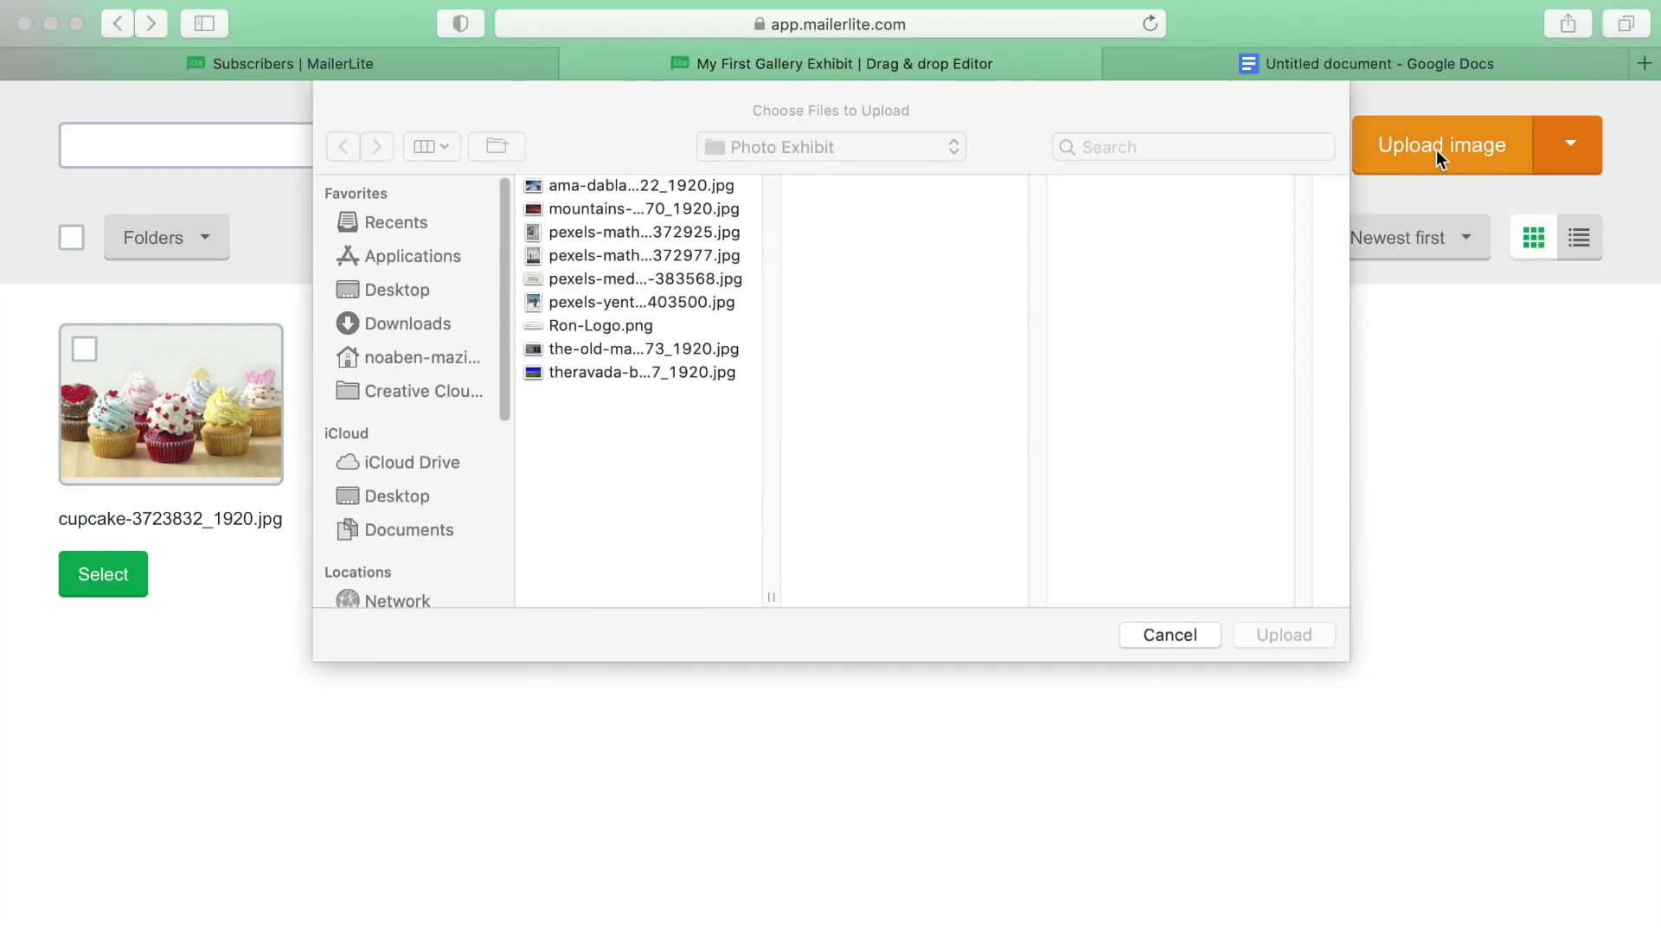
left_click(728, 185)
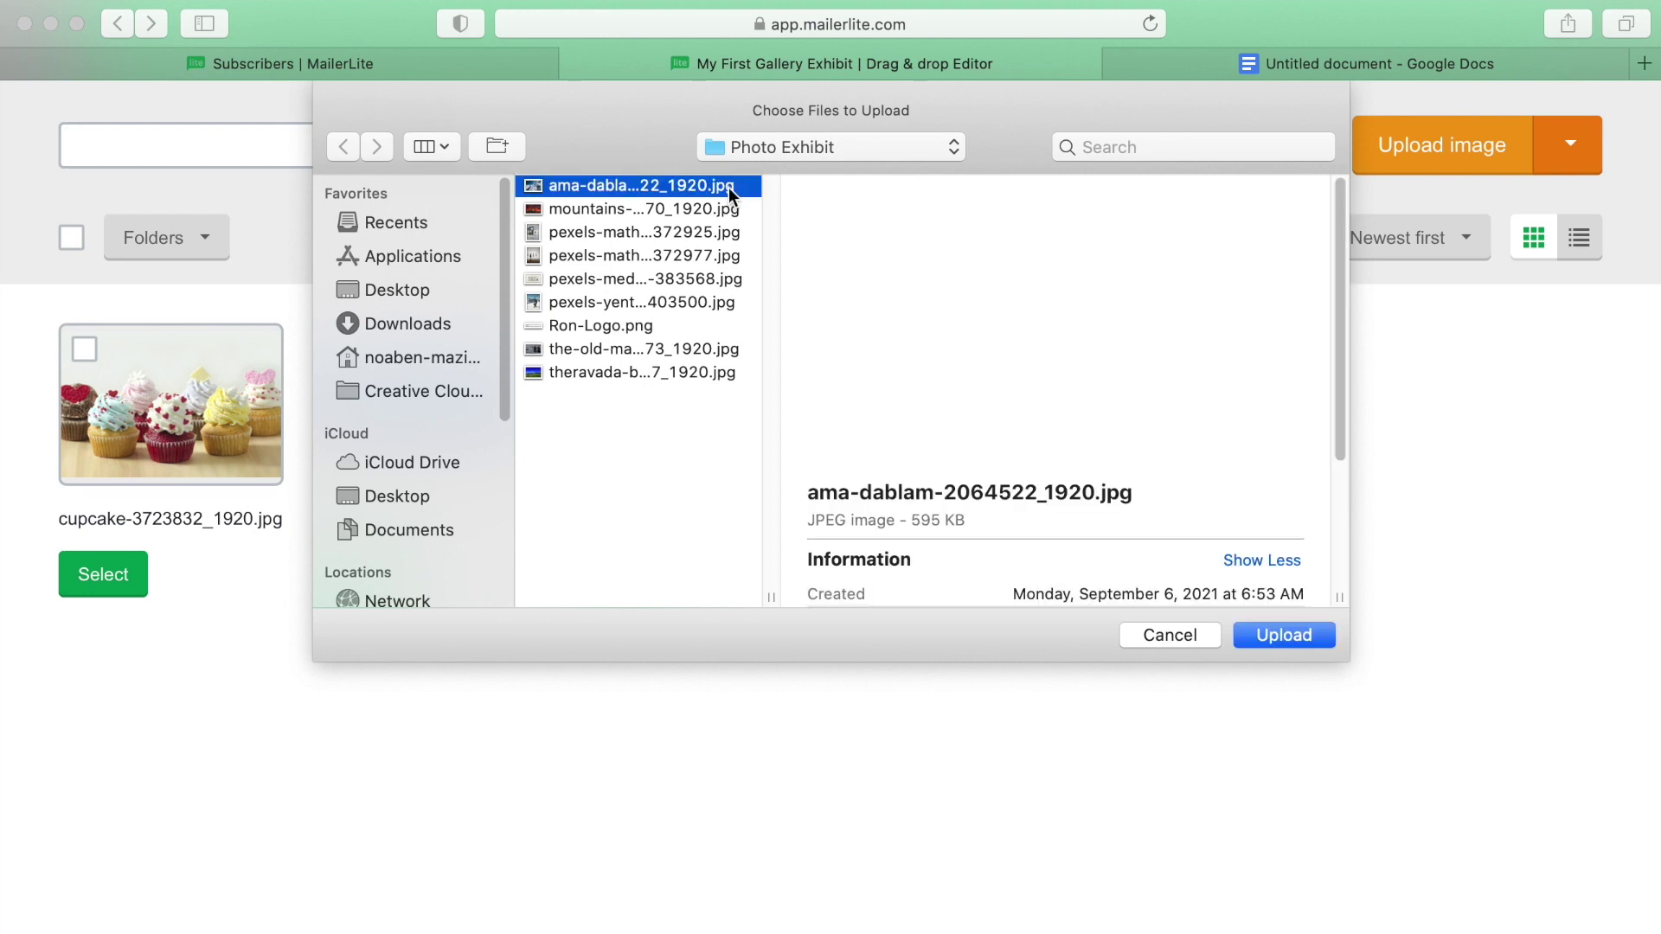
left_click(688, 377, "shift")
left_click(1275, 634)
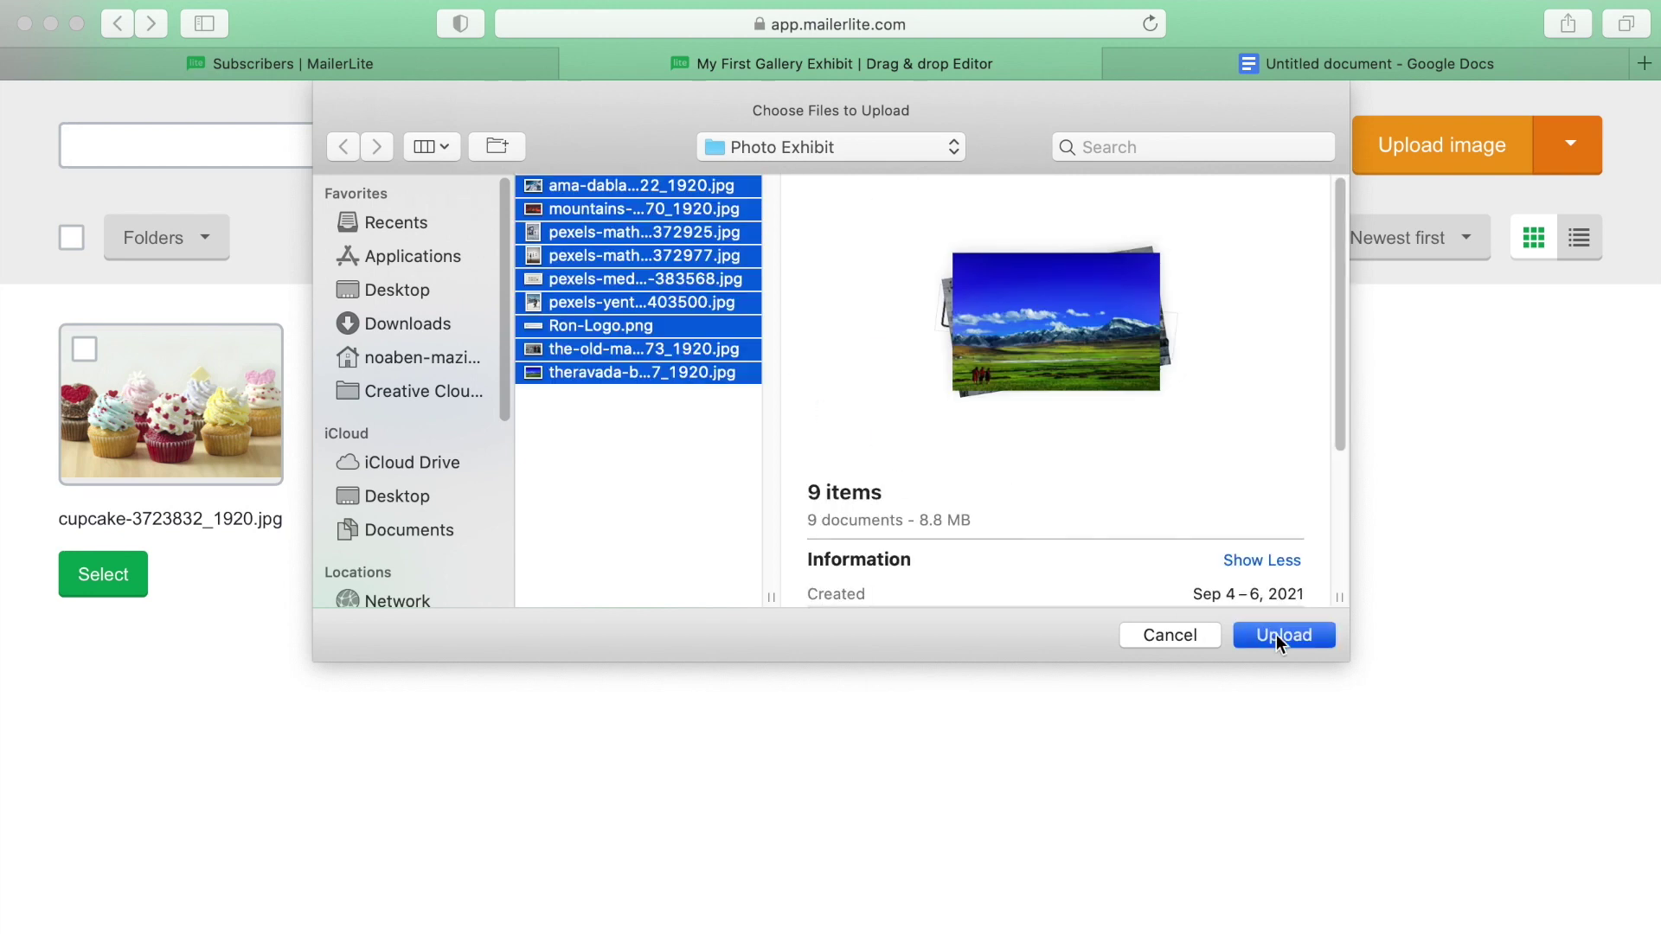
left_click_drag(1576, 661, 1576, 908)
left_click(1517, 878)
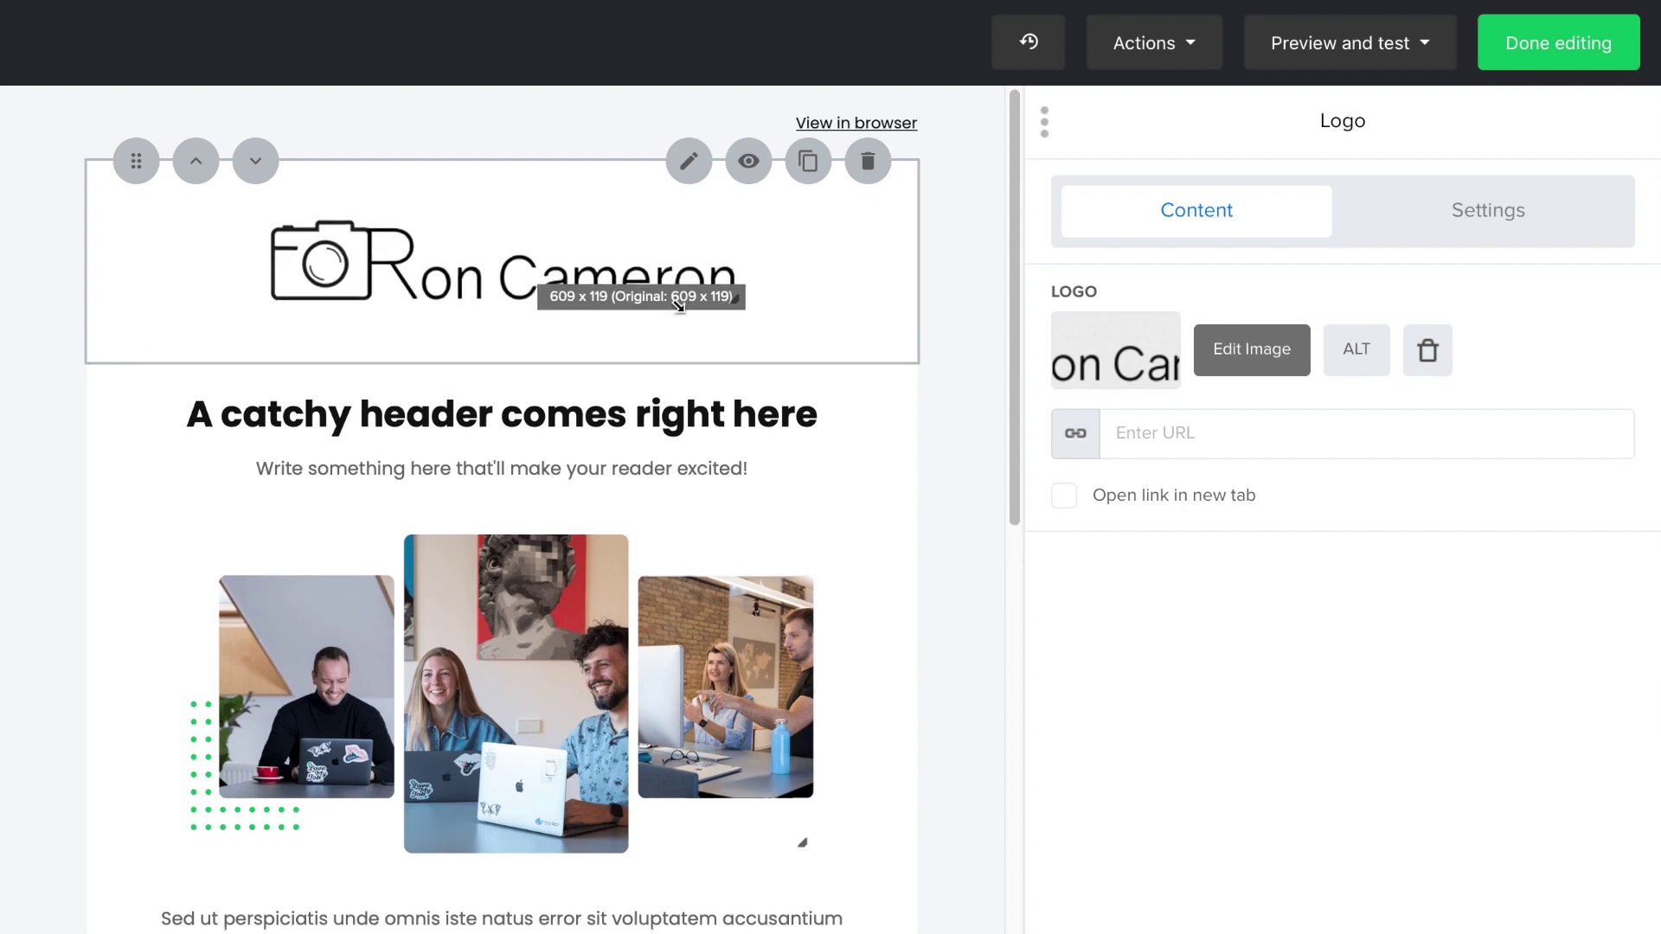
Put the old man photo in the gallery's third slot.
left_click(1212, 764)
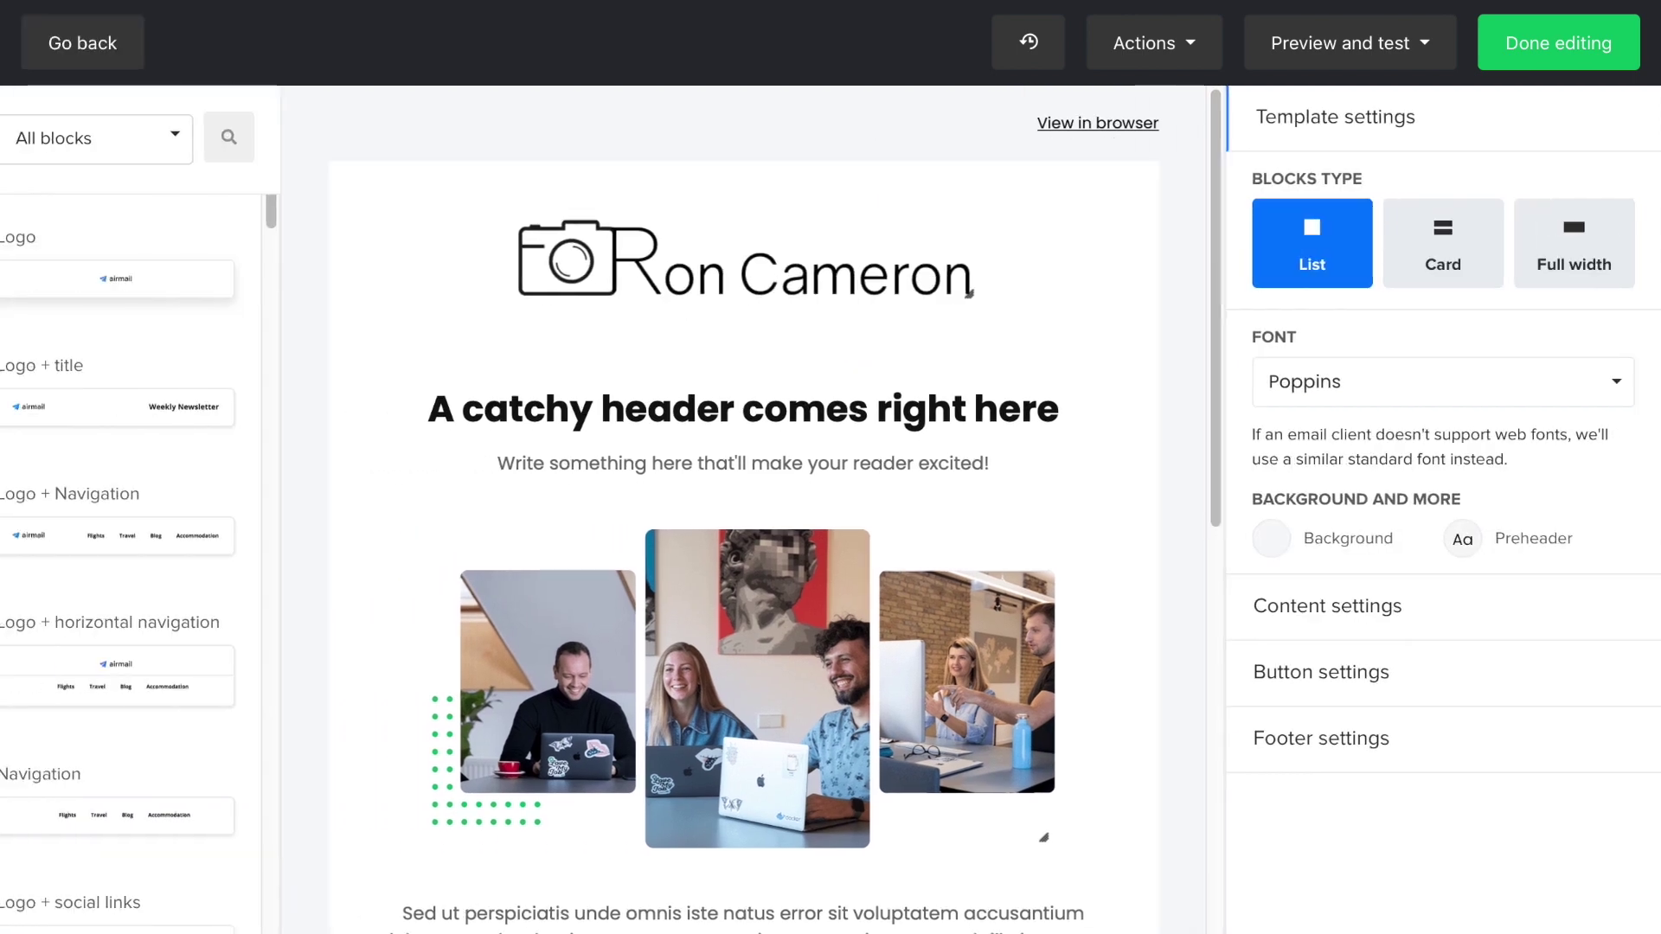
scroll(1212, 767, "down", 4)
scroll(1150, 692, "down", 4)
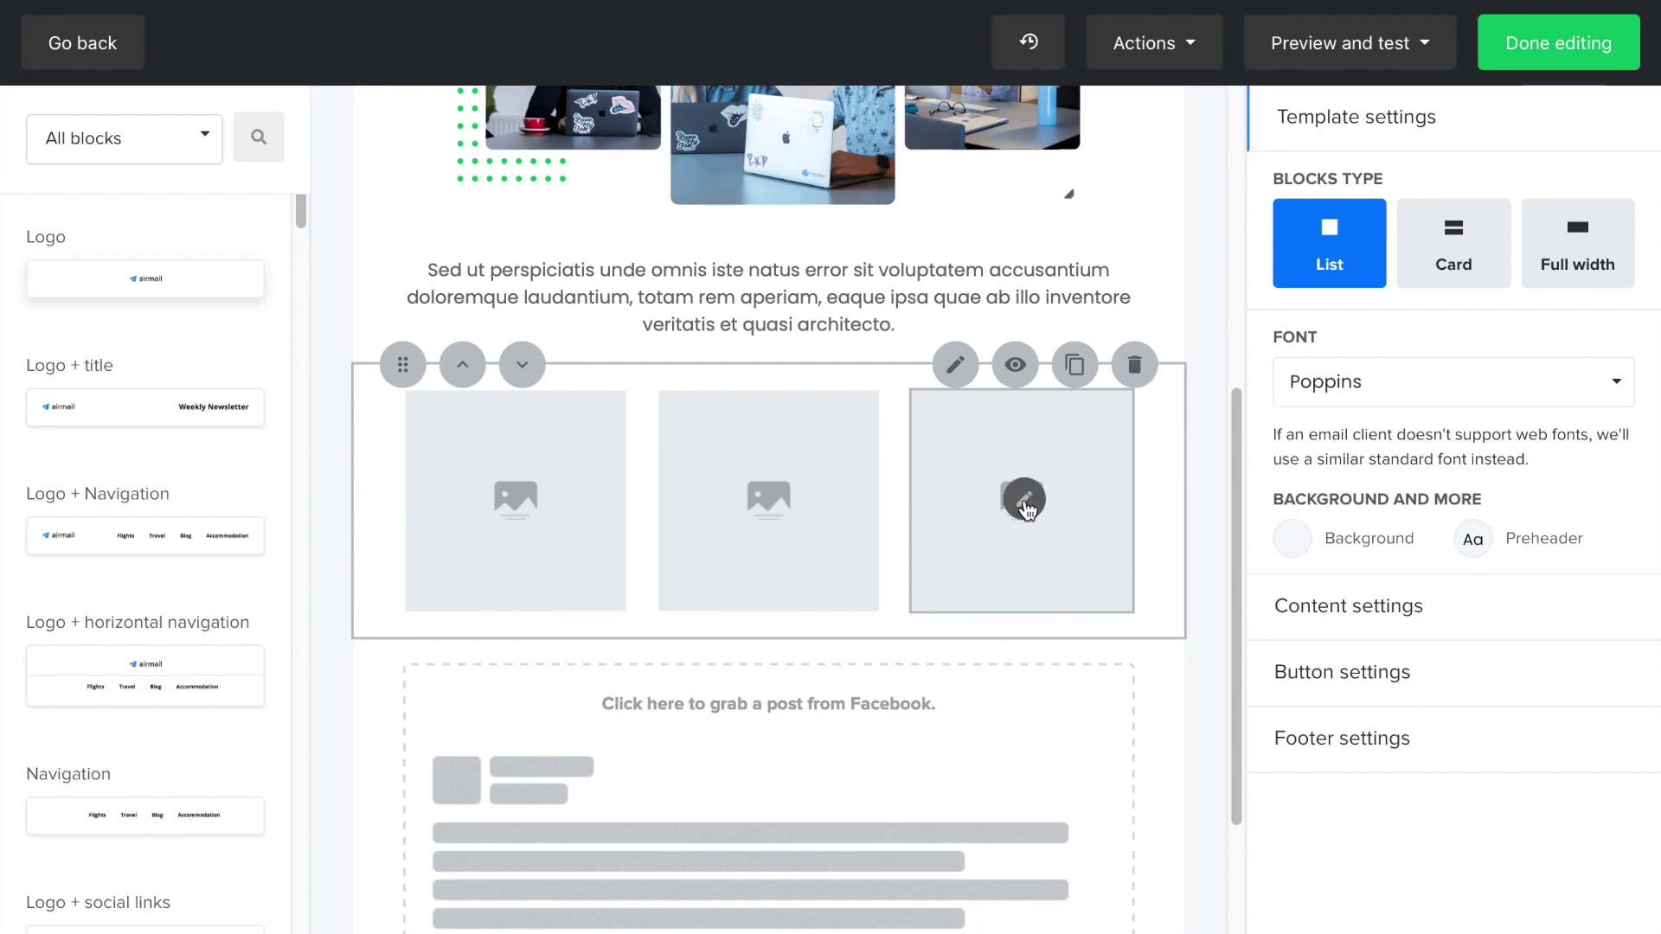
left_click(1026, 500)
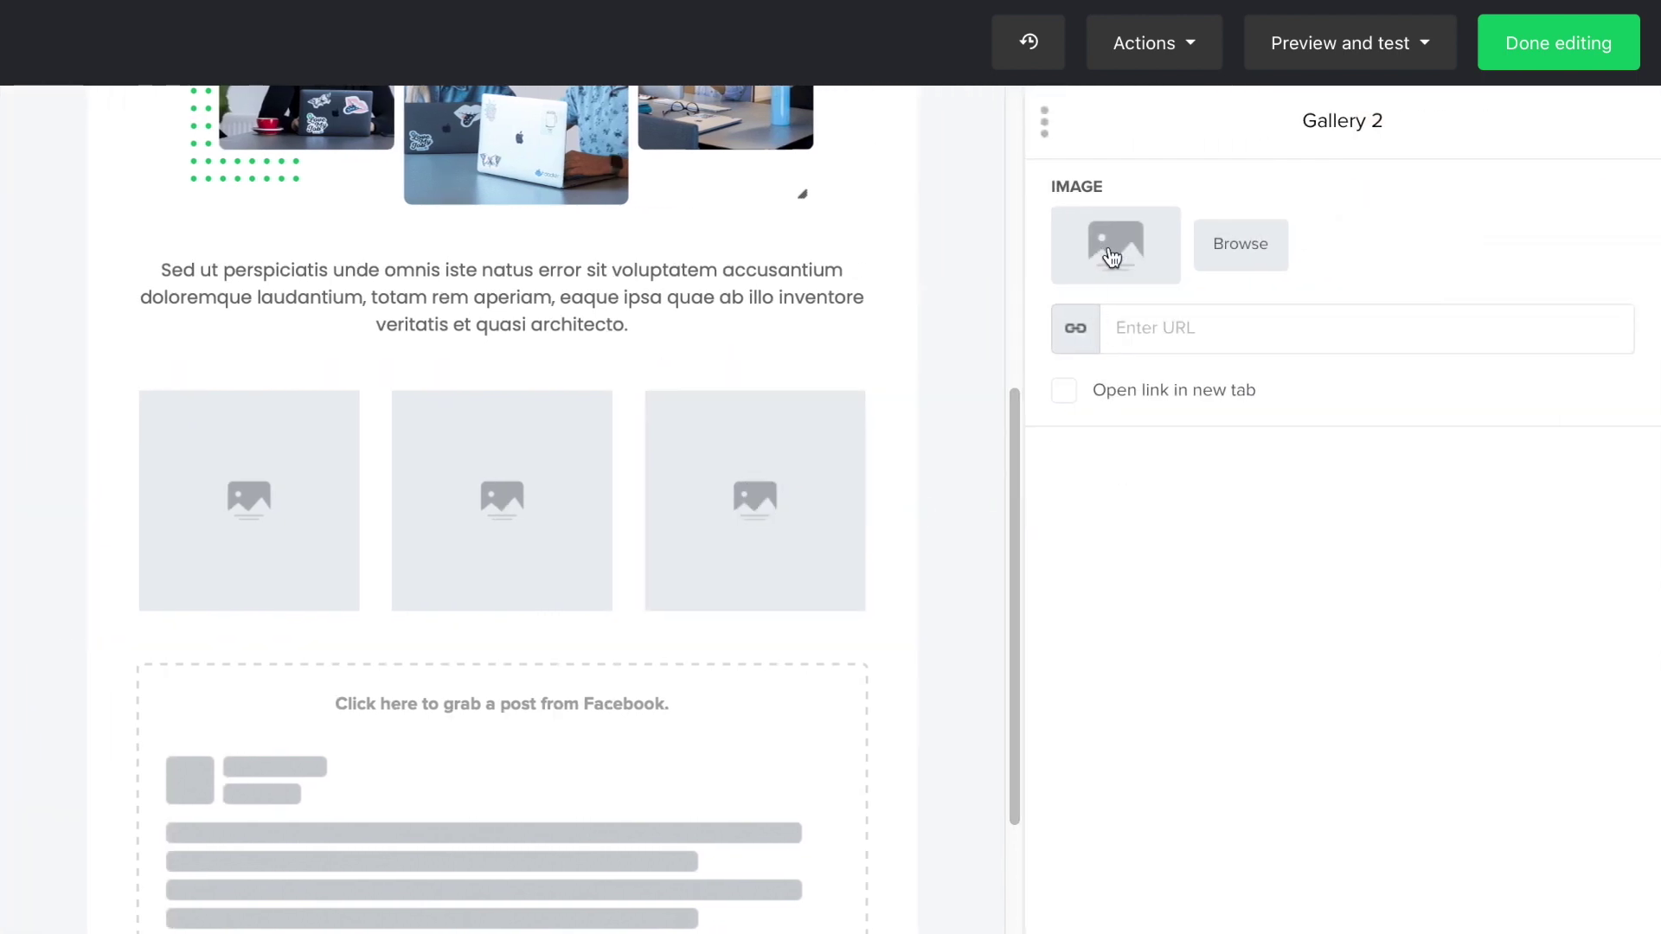
left_click(1111, 257)
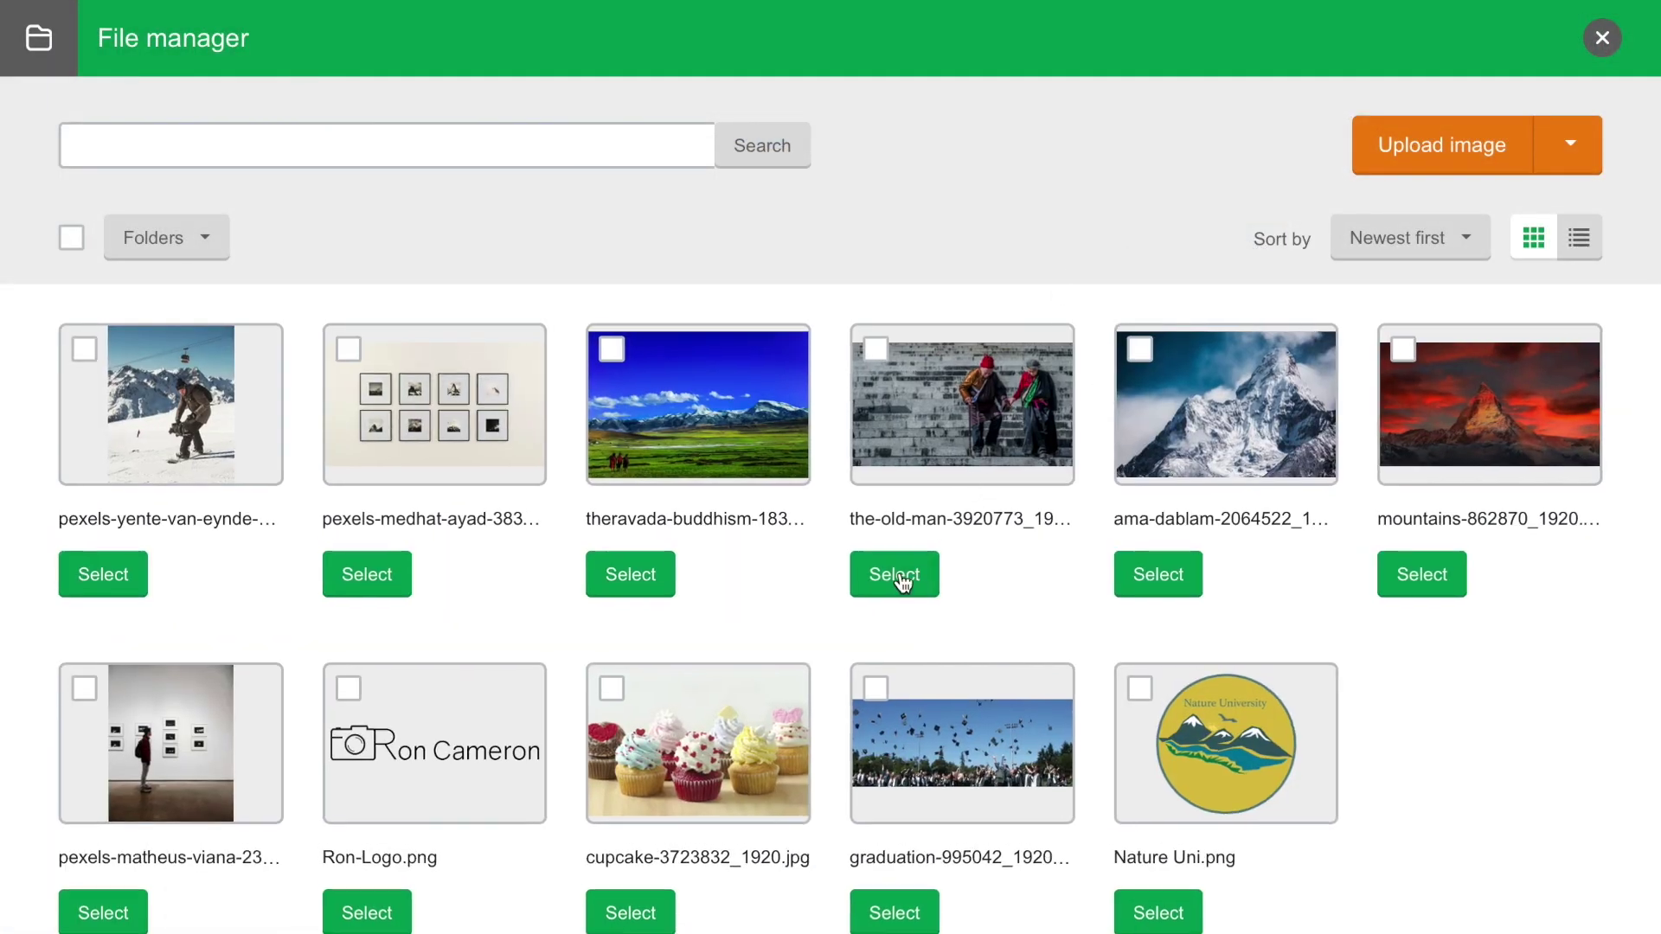
left_click(896, 576)
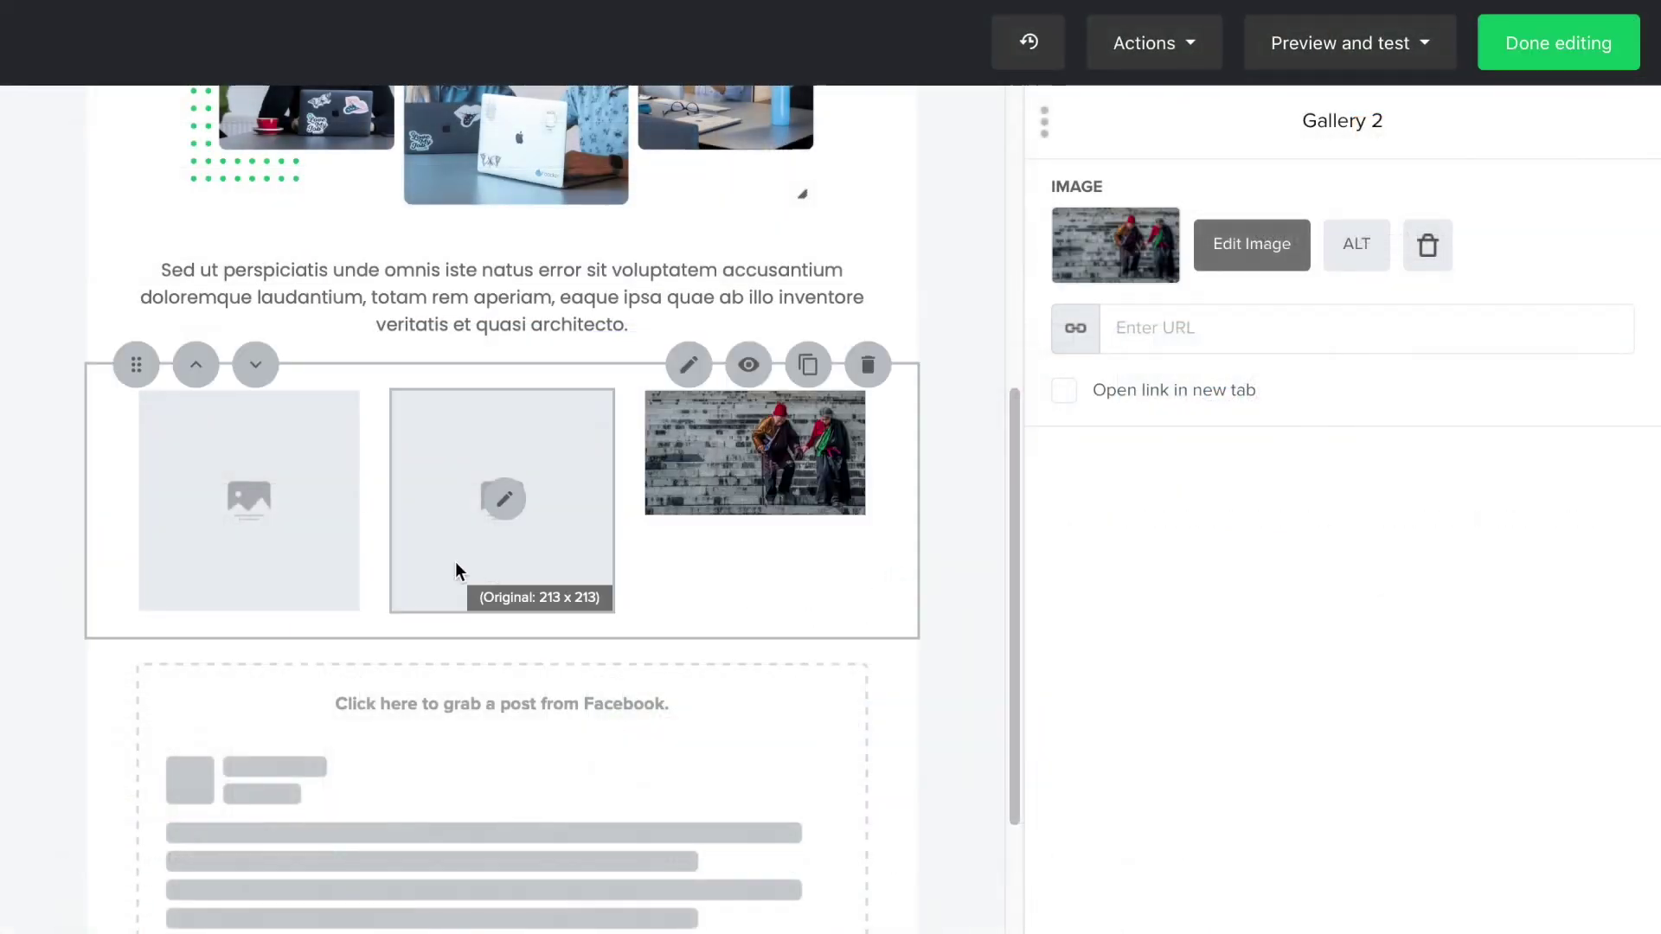
Fill the first and middle slots with the red mountain and green valley photos, then save.
left_click(245, 500)
left_click(1115, 261)
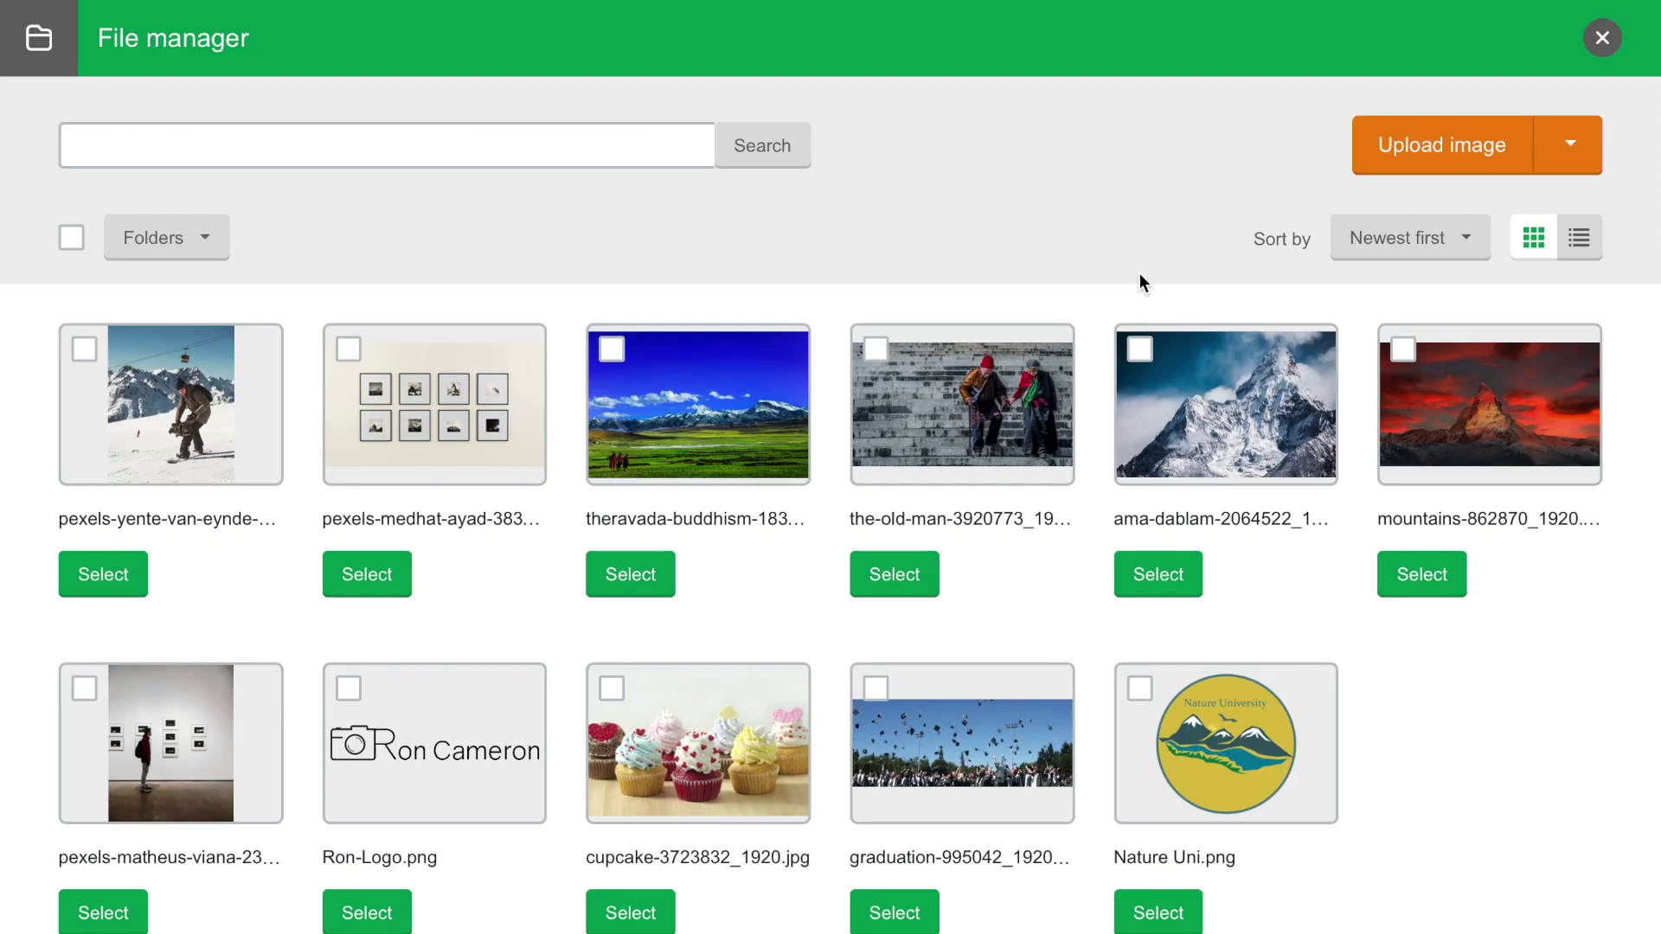
left_click(1422, 574)
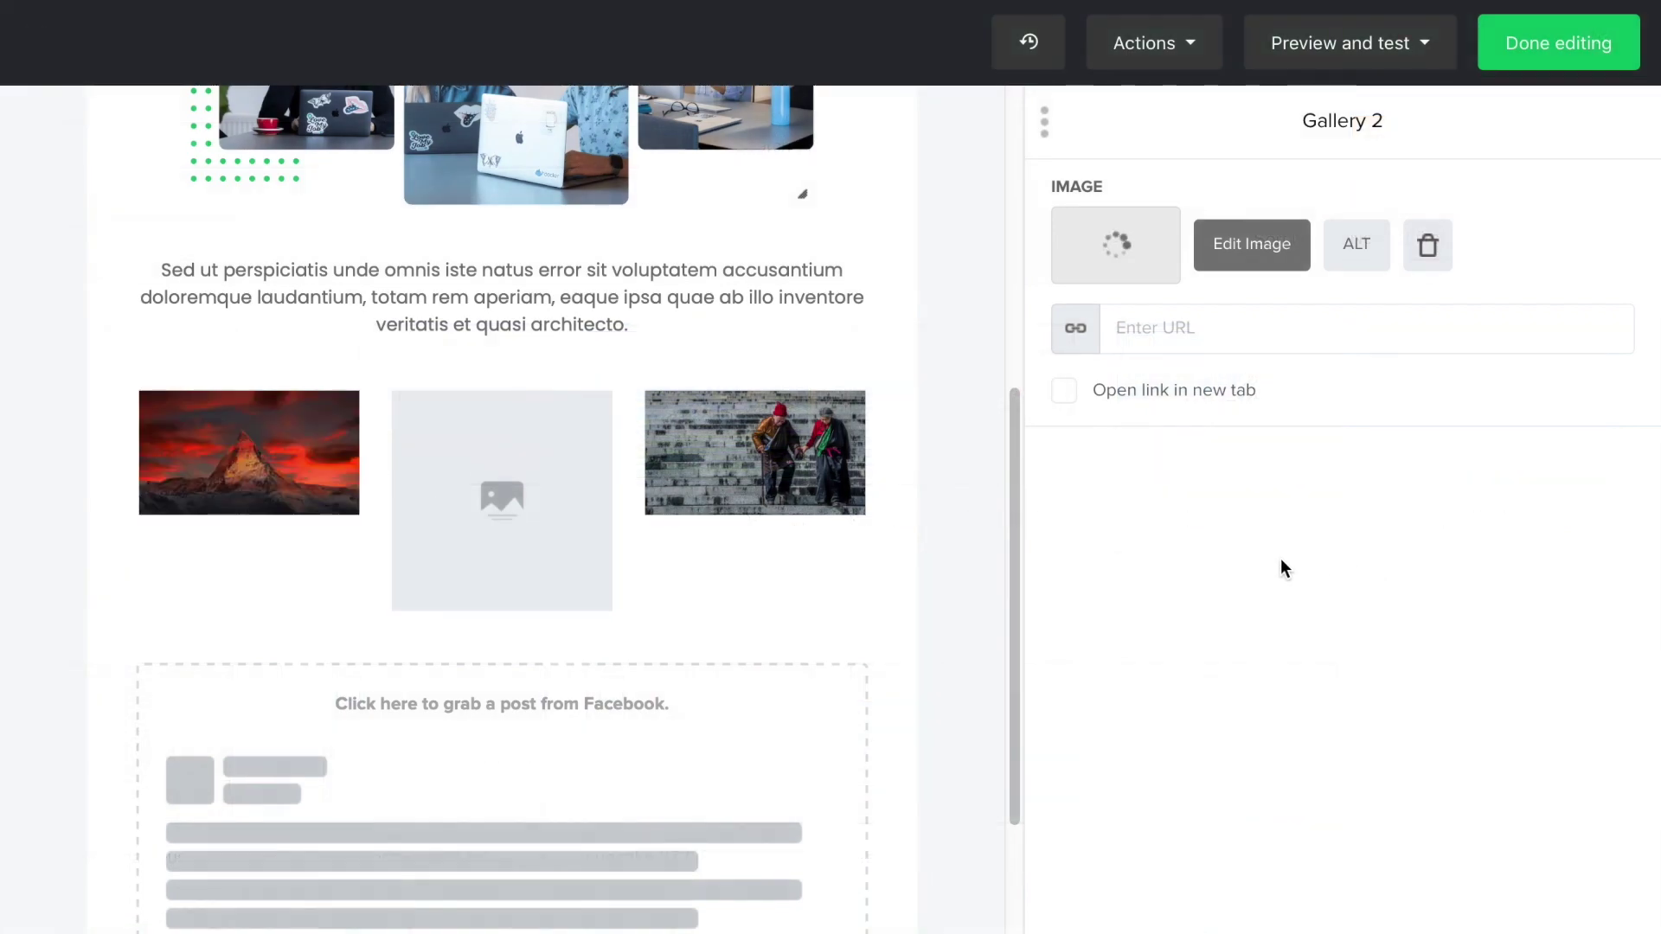
left_click(510, 504)
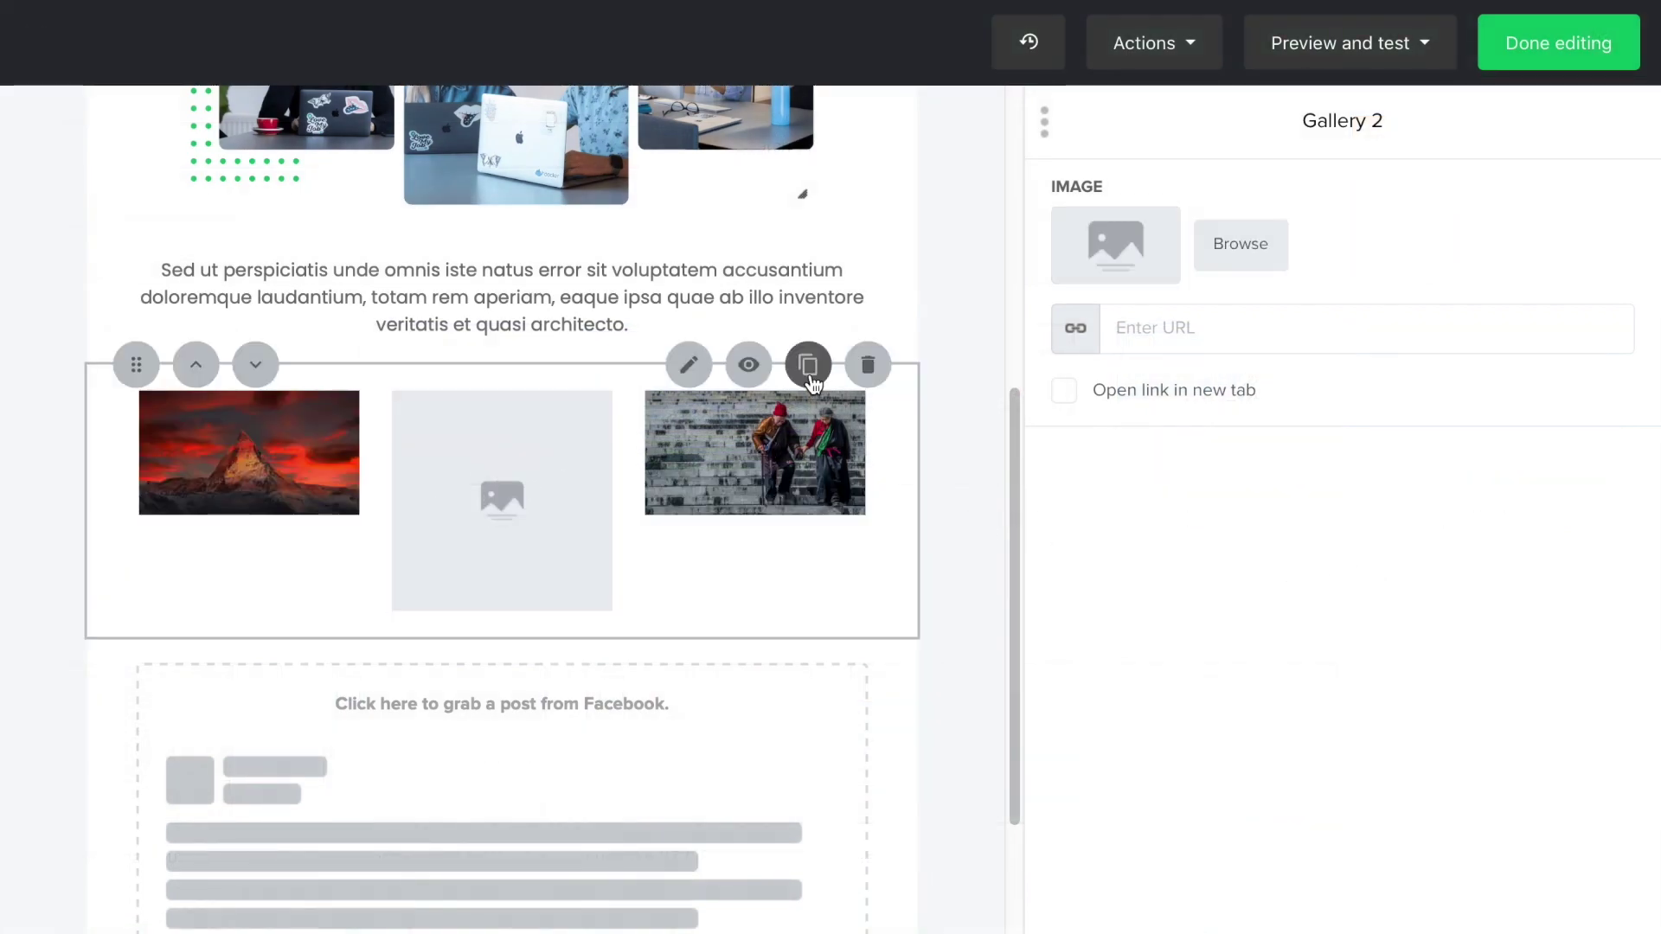
left_click(1123, 239)
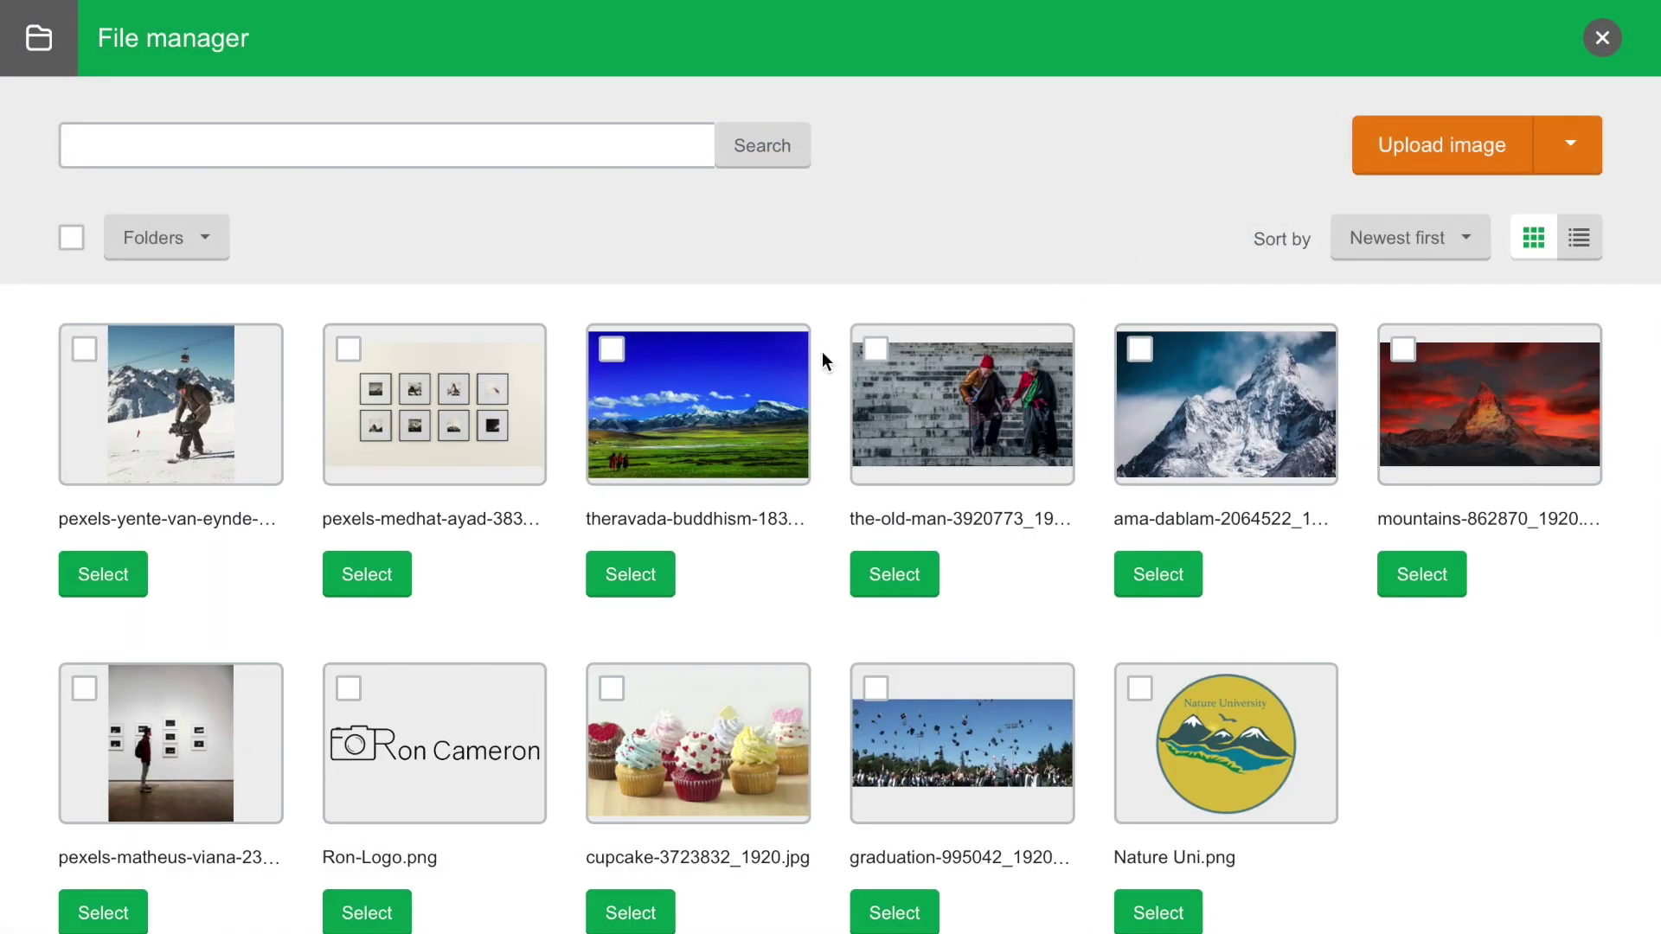
left_click(761, 381)
left_click(1269, 777)
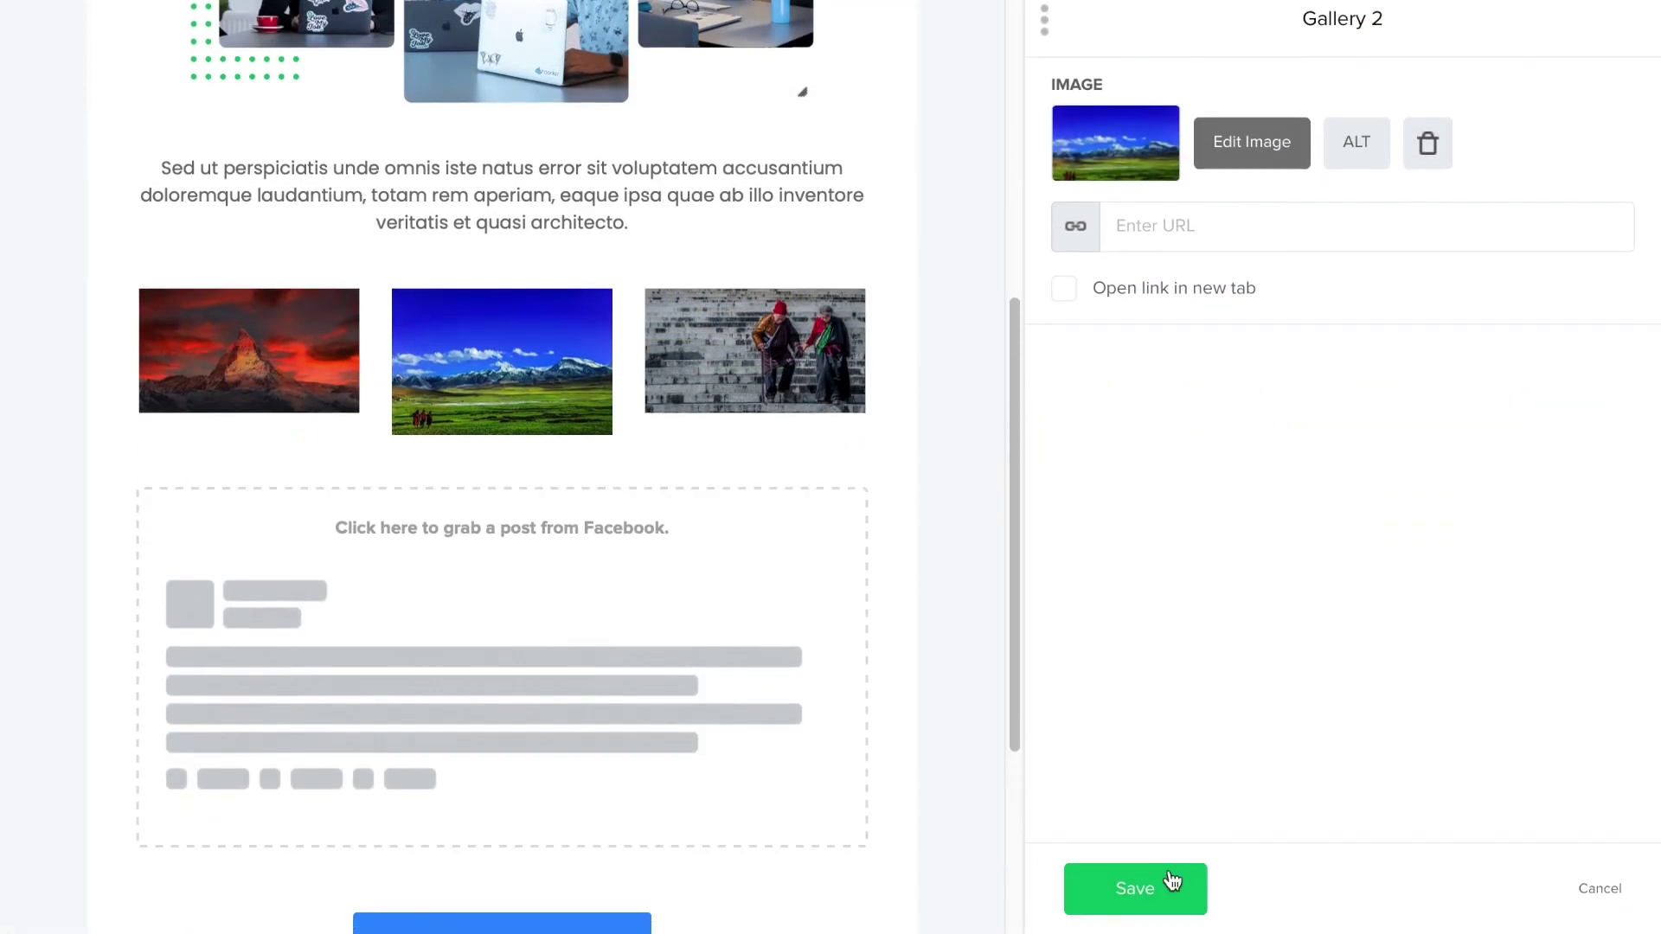
left_click(1172, 881)
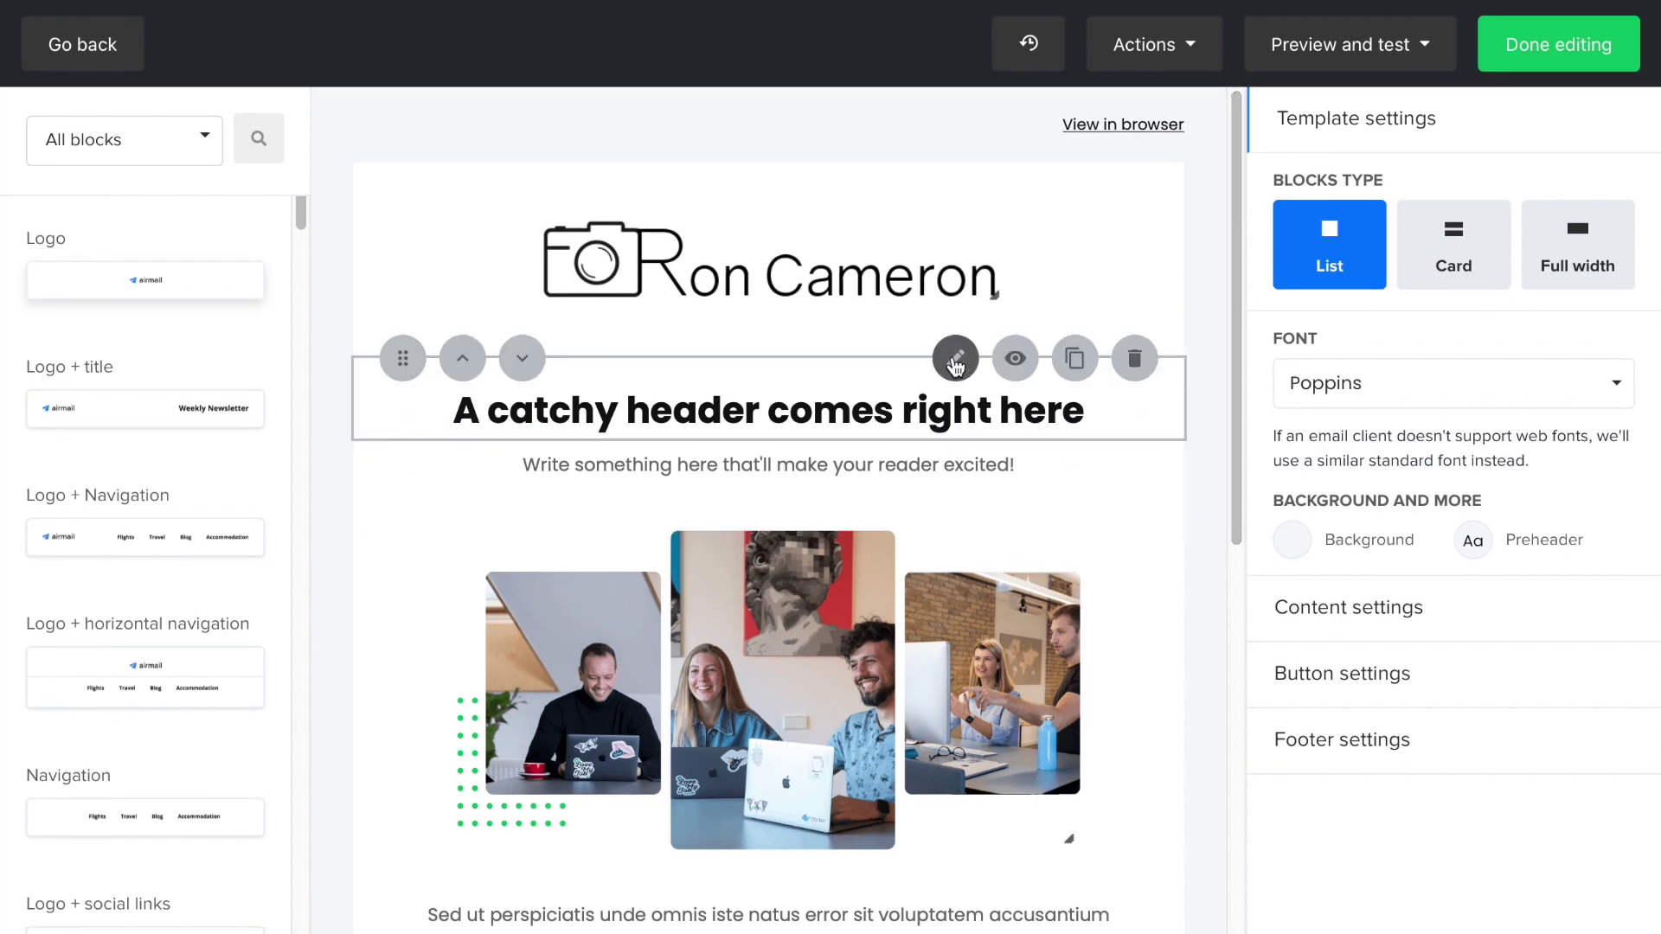
Replace the main heading with 'You are Invited to my First Gallery Exhibition!' and save.
left_click(955, 357)
triple_click(1372, 334)
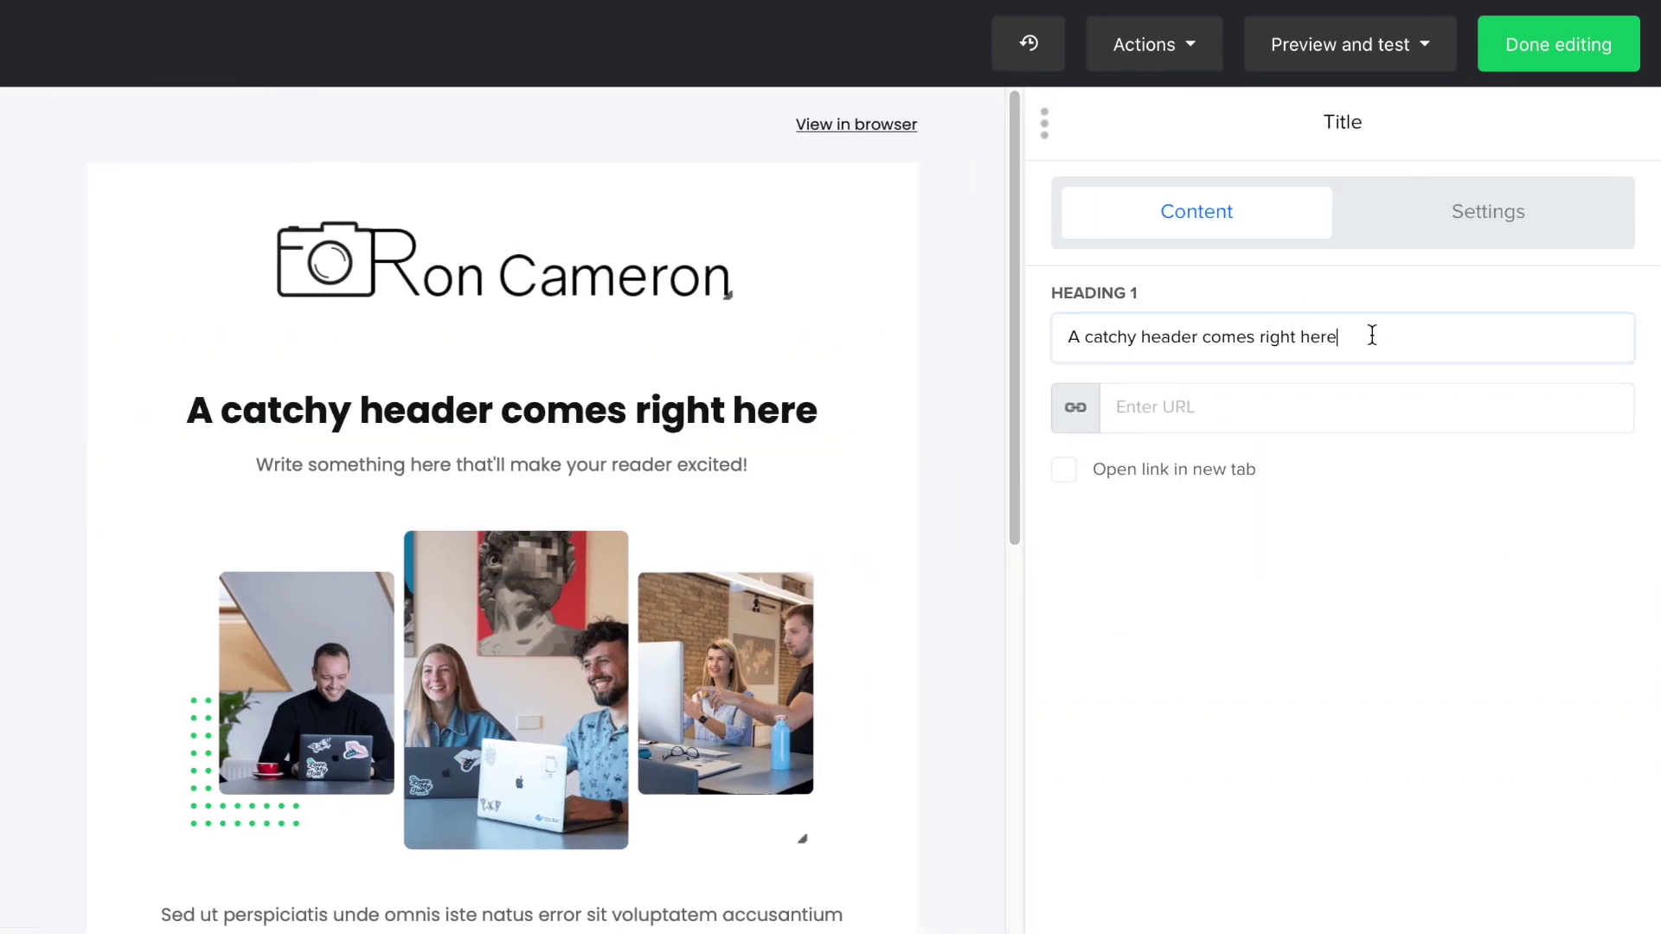
type("You are Invited to my First Gallery Exhibition!")
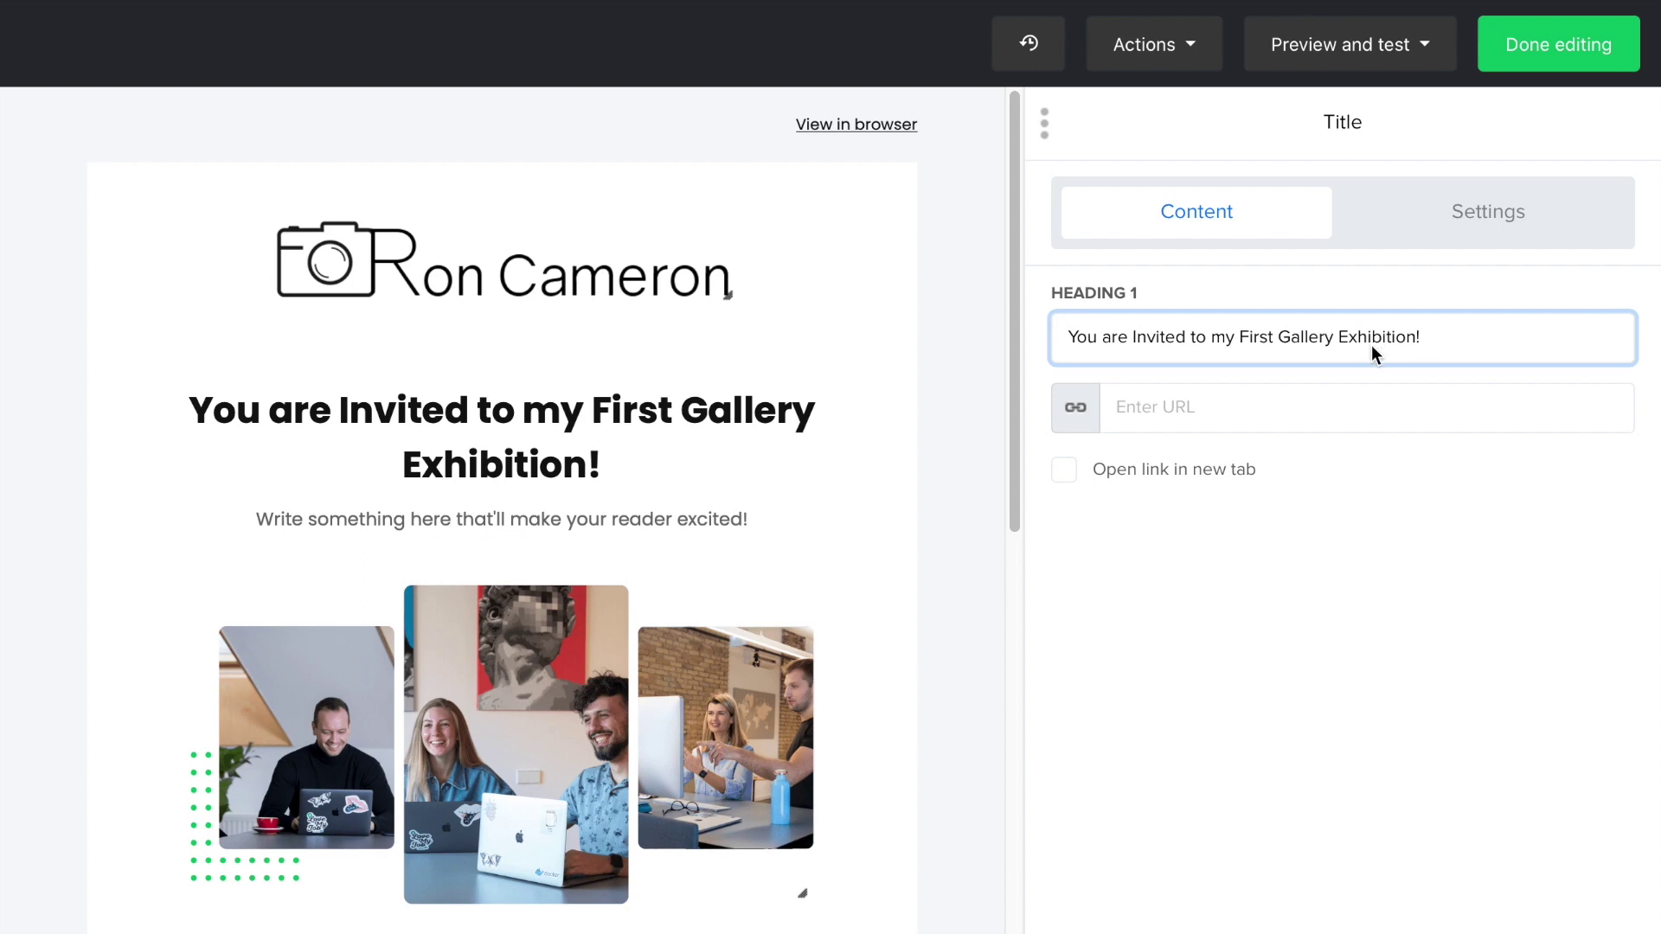
scroll(1372, 345, "down", 1)
left_click(1135, 888)
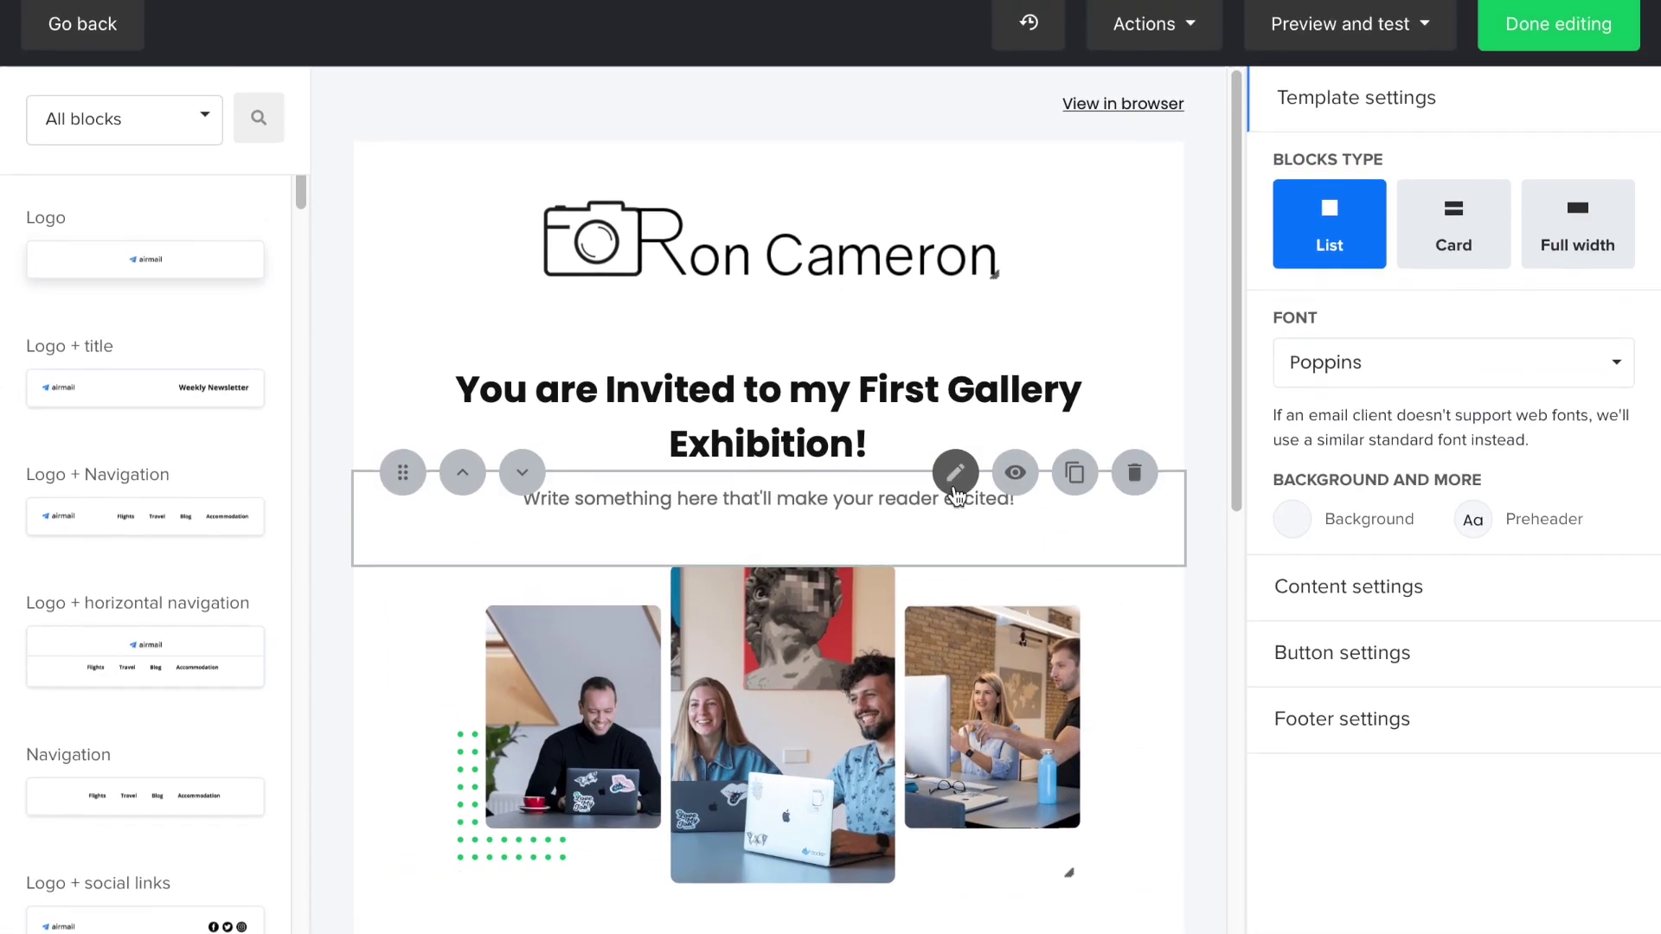
Change the subtitle to 'Bringing the globe to you with photography from five continents.'.
left_click(955, 478)
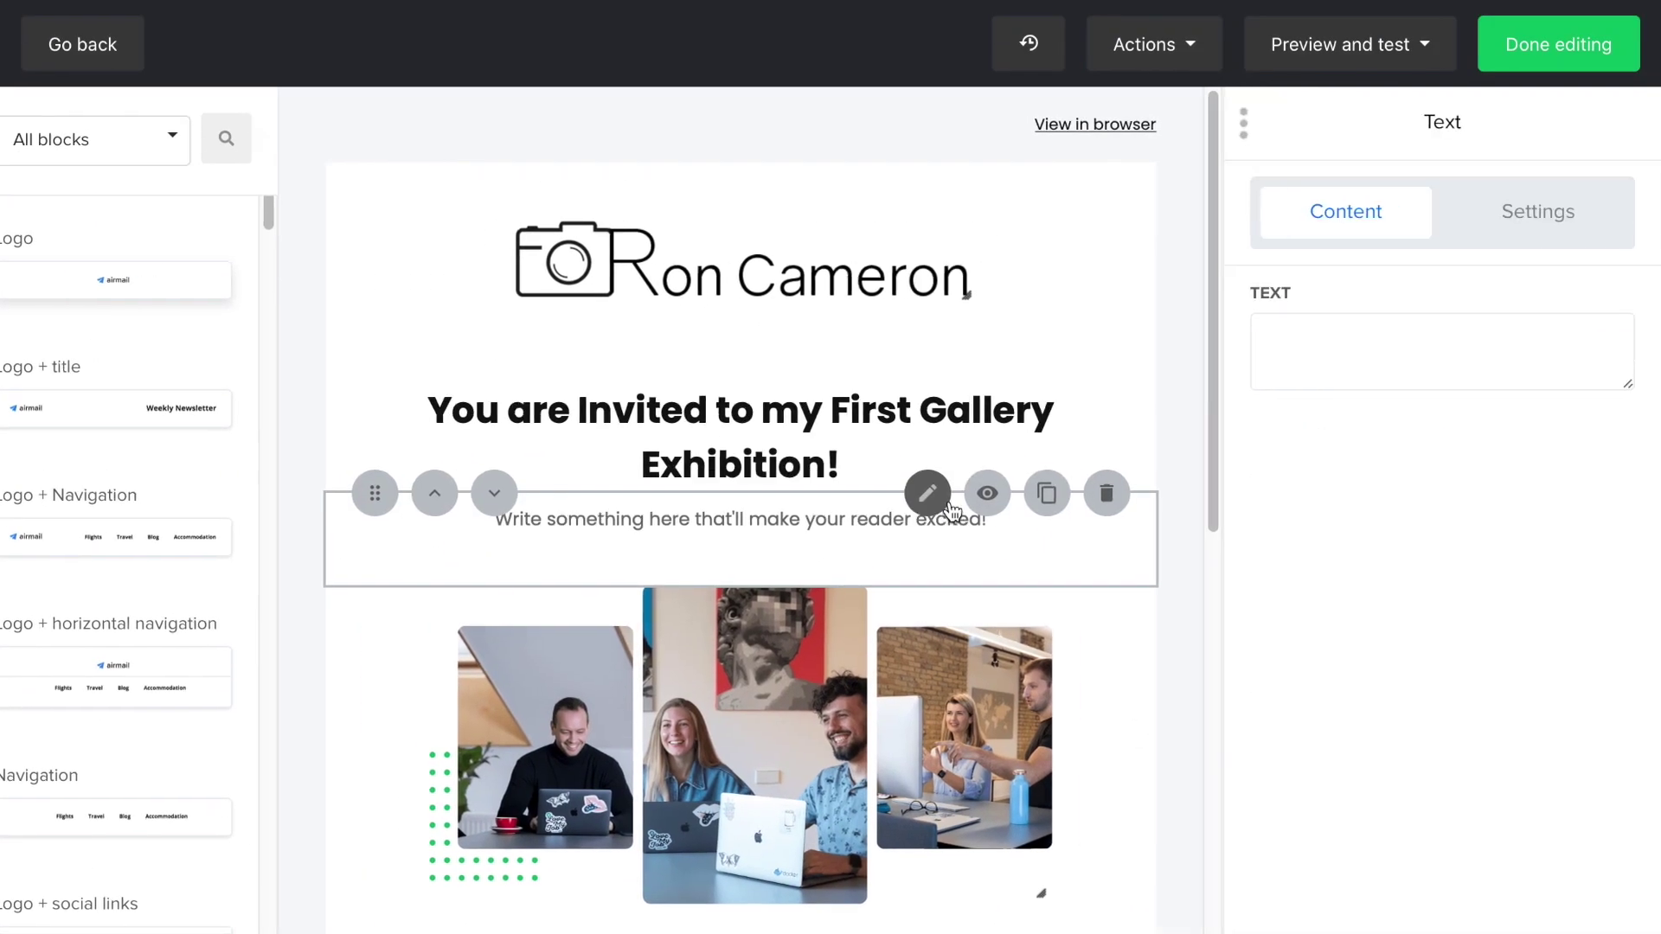
left_click(1559, 407)
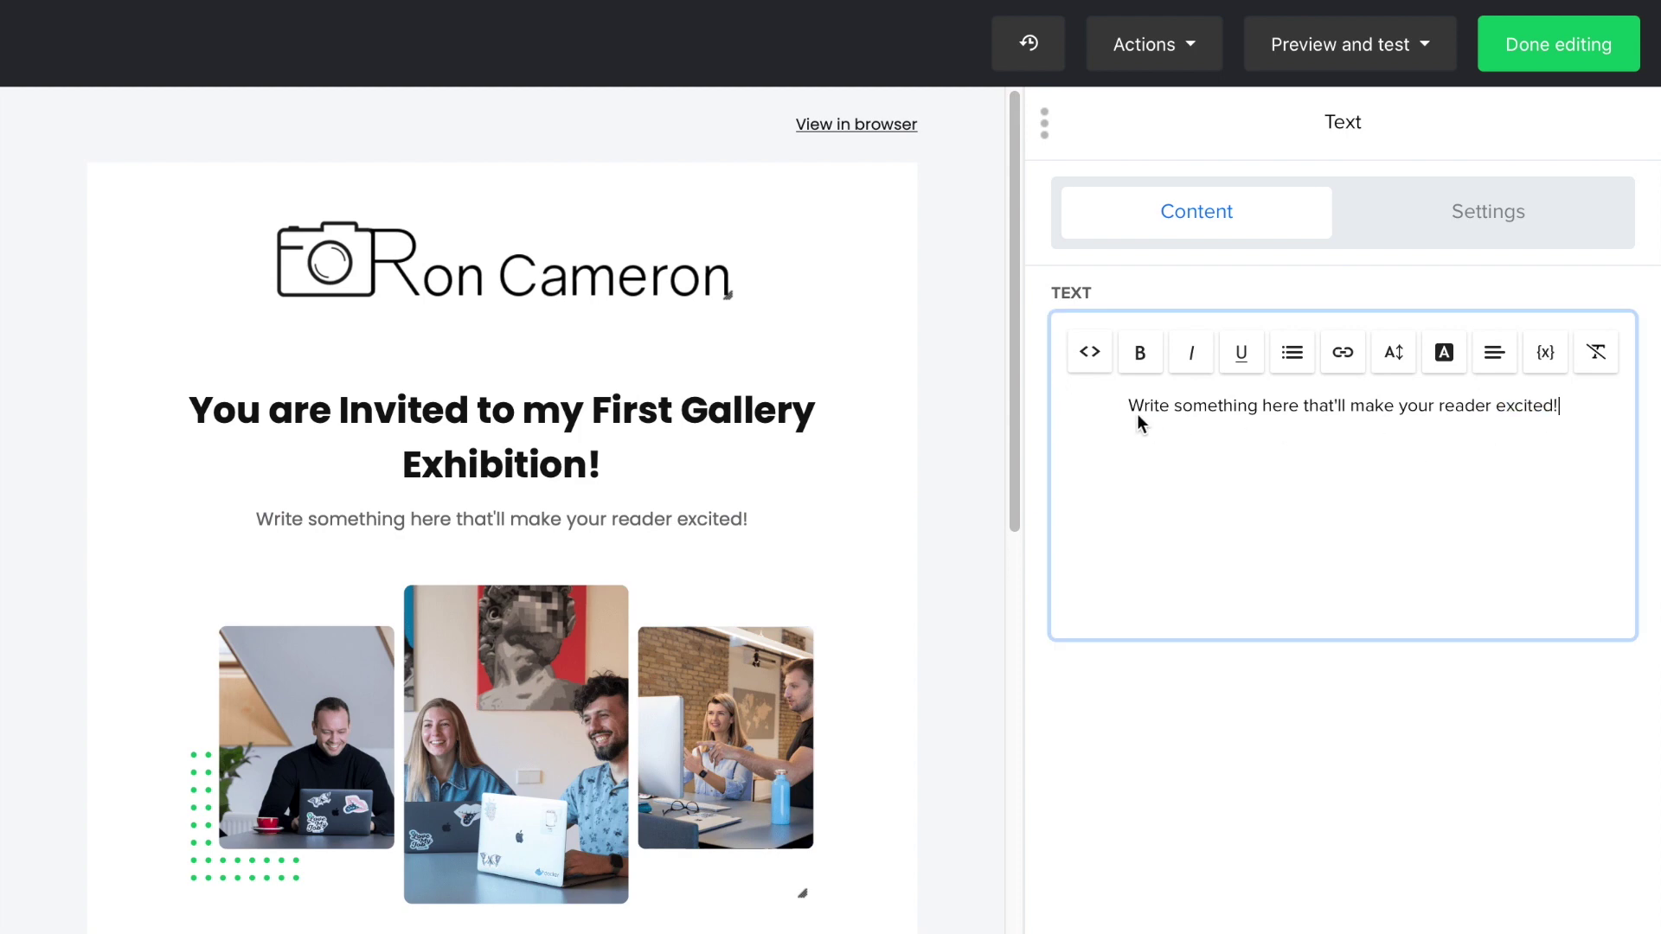
left_click(1129, 407, "shift")
type("Bringing the globe to you with photography from five continents.")
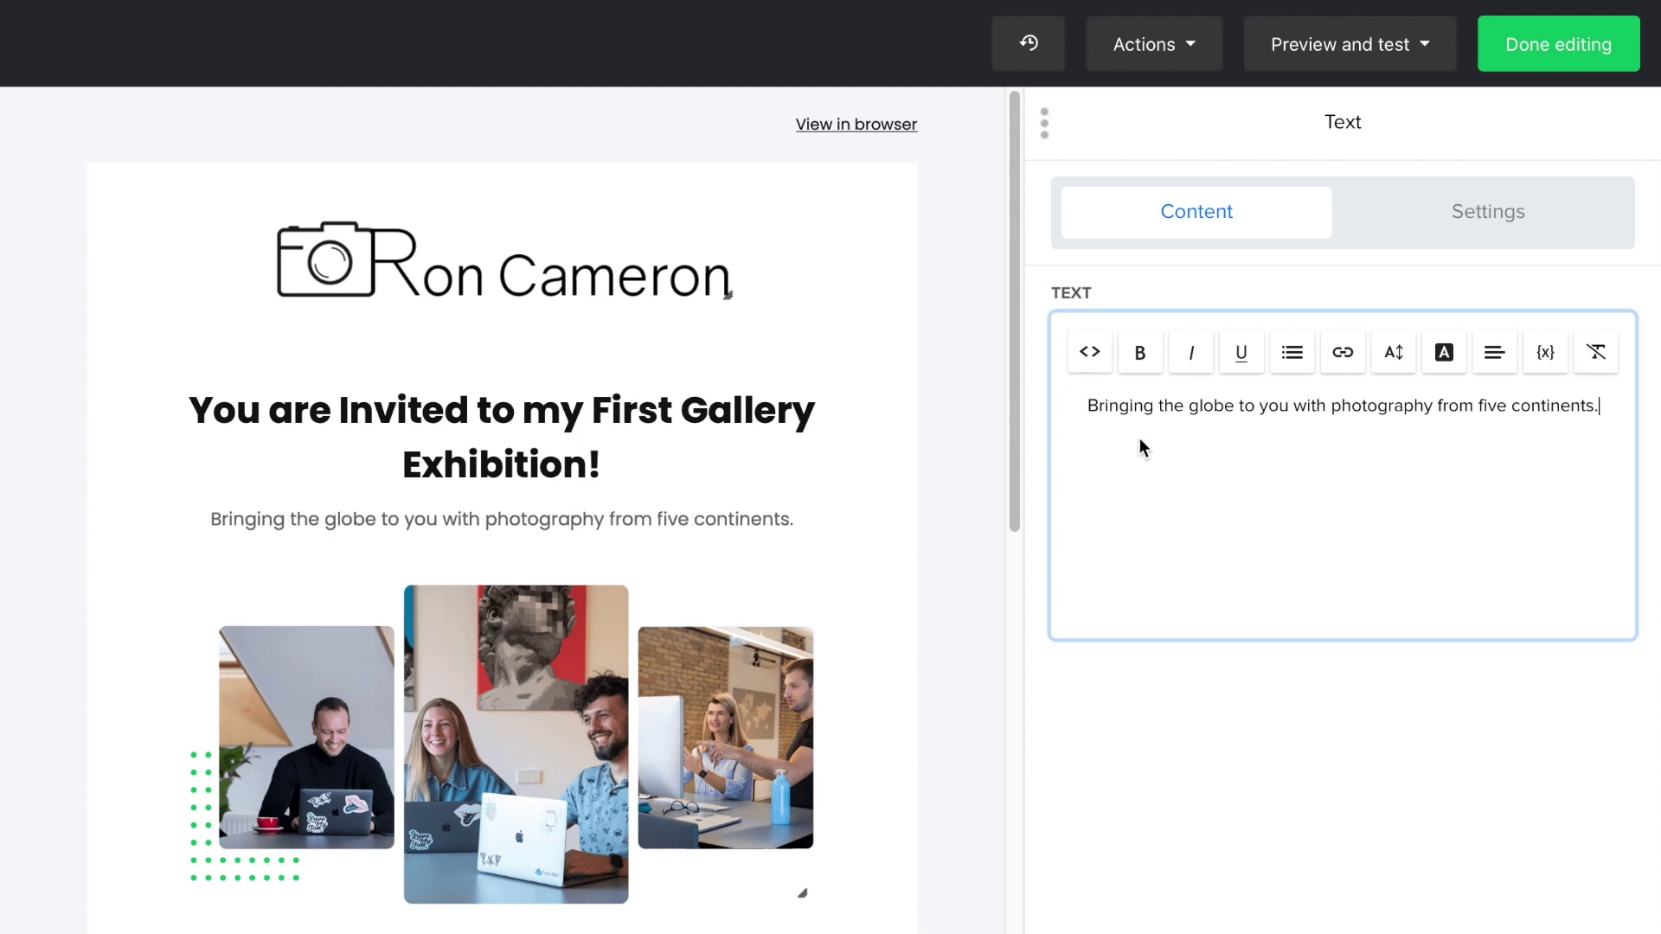
left_click(1136, 891)
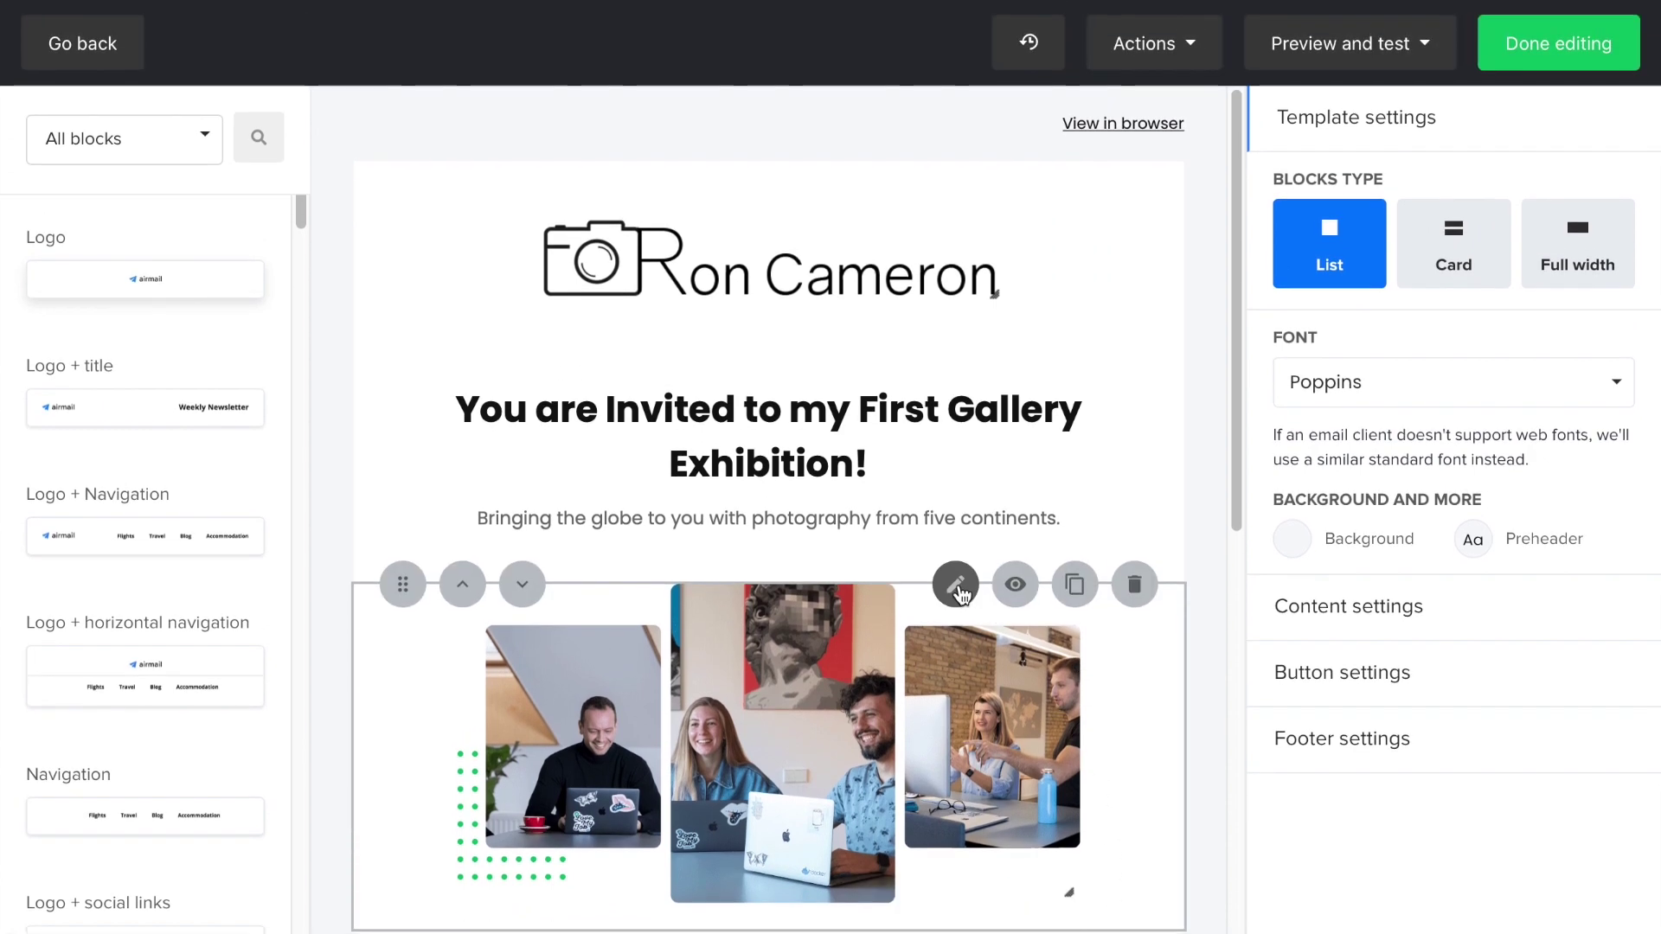
Swap the main picture for the snowboarder photo.
left_click(955, 515)
left_click(1130, 360)
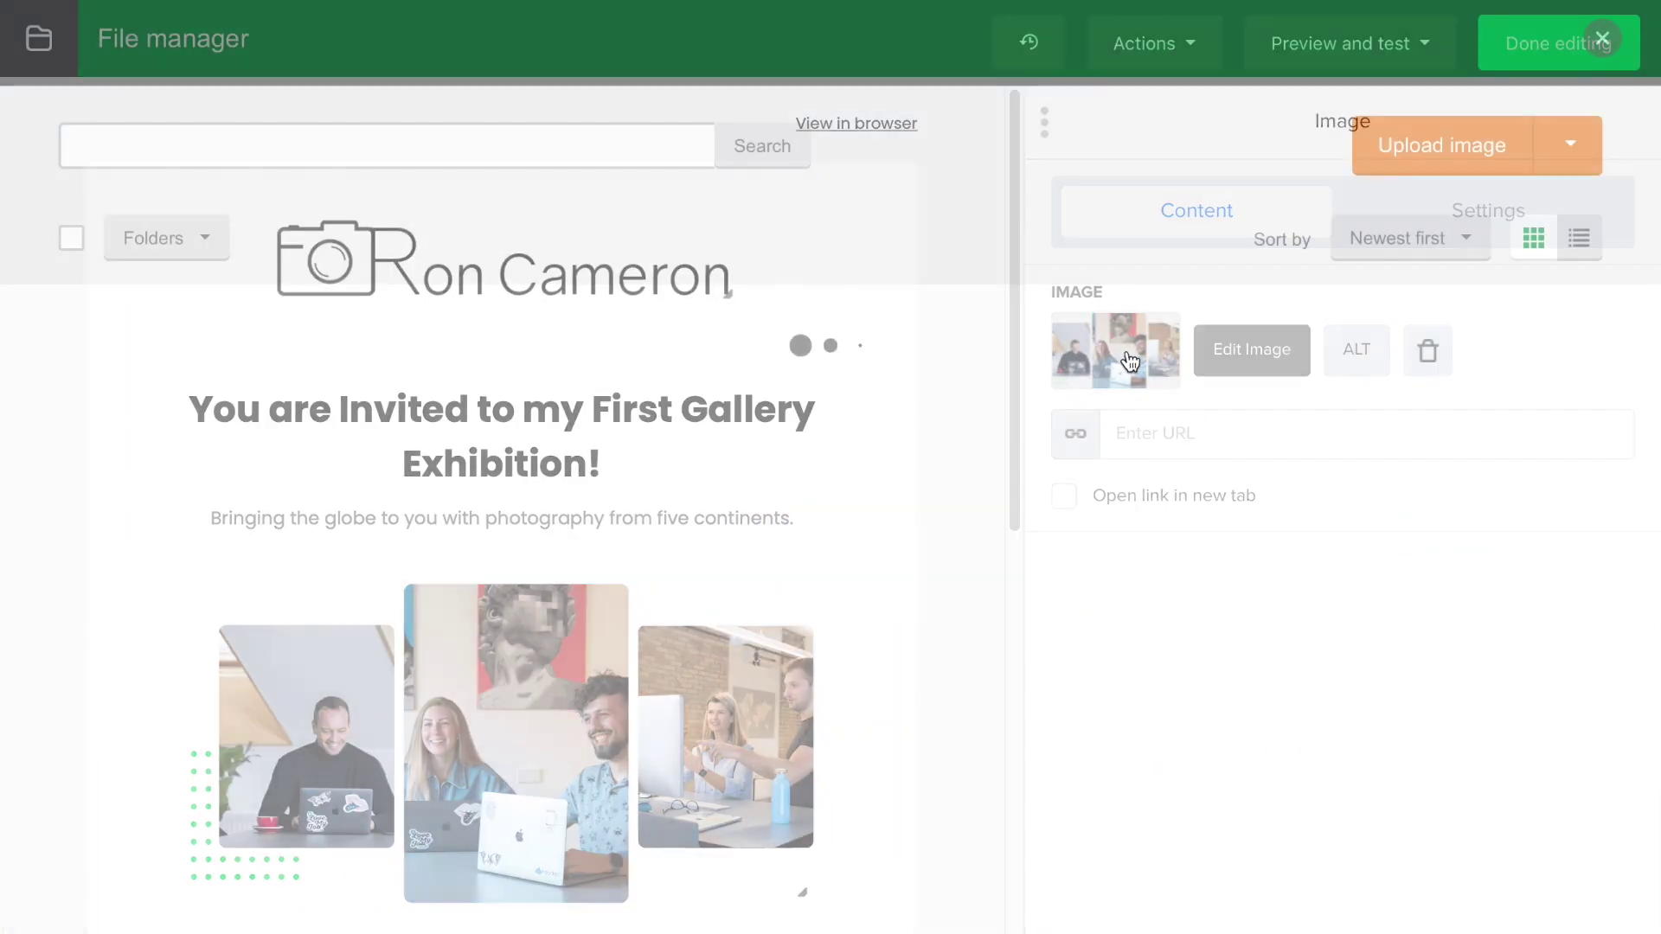
left_click(111, 576)
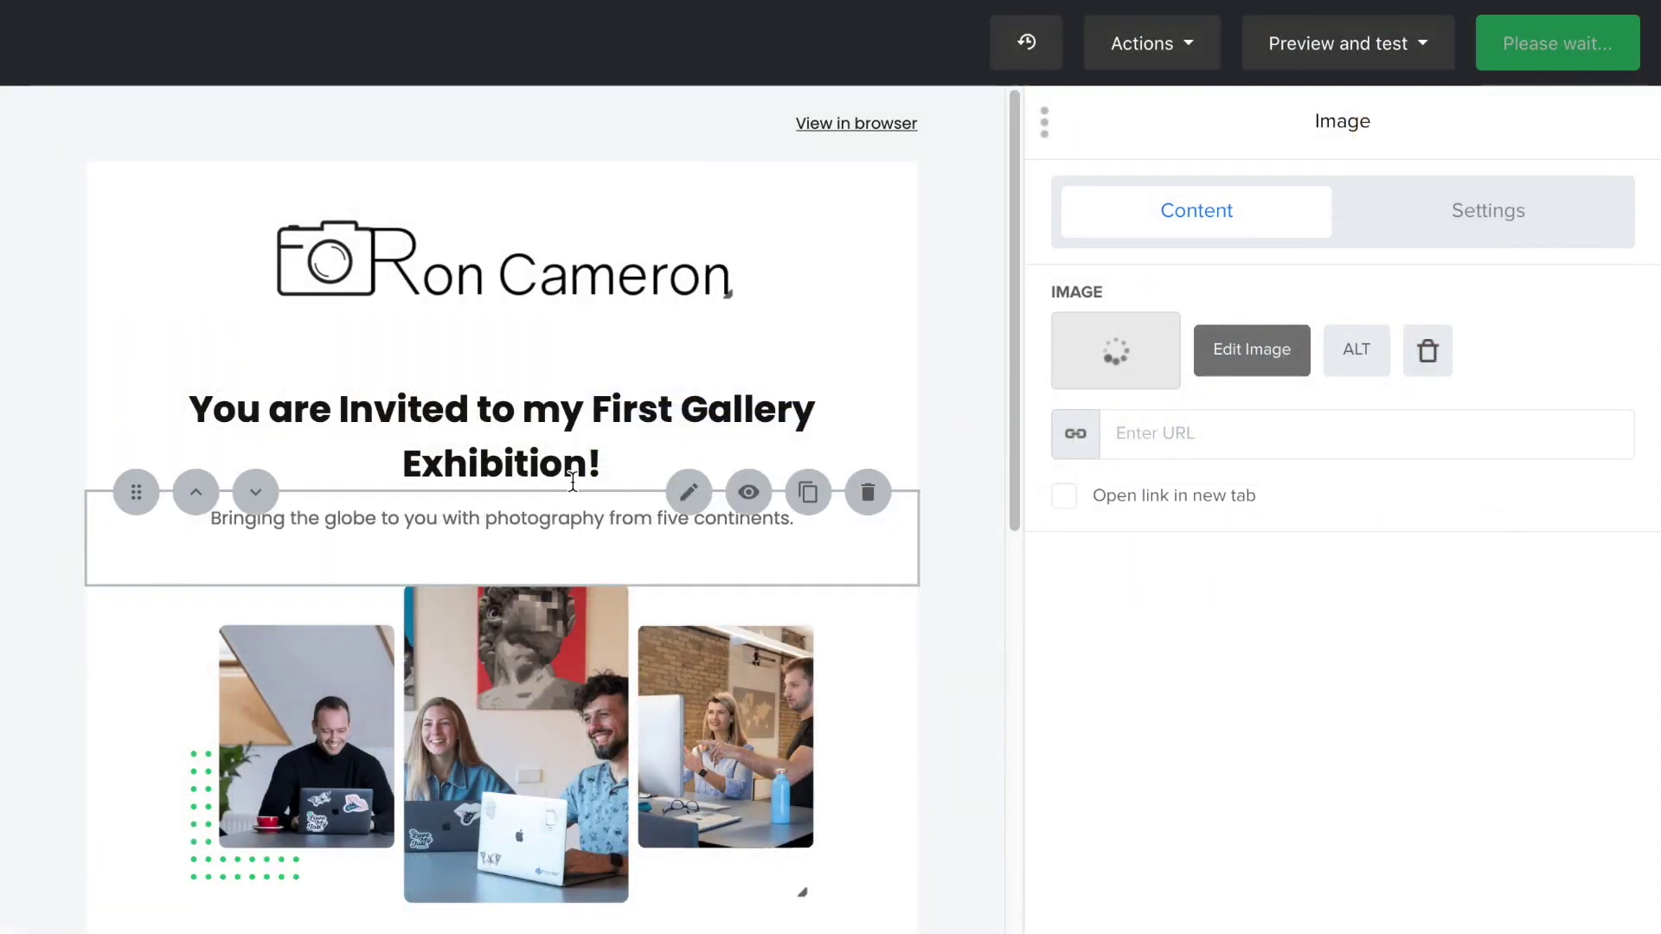
left_click_drag(1007, 398, 1033, 730)
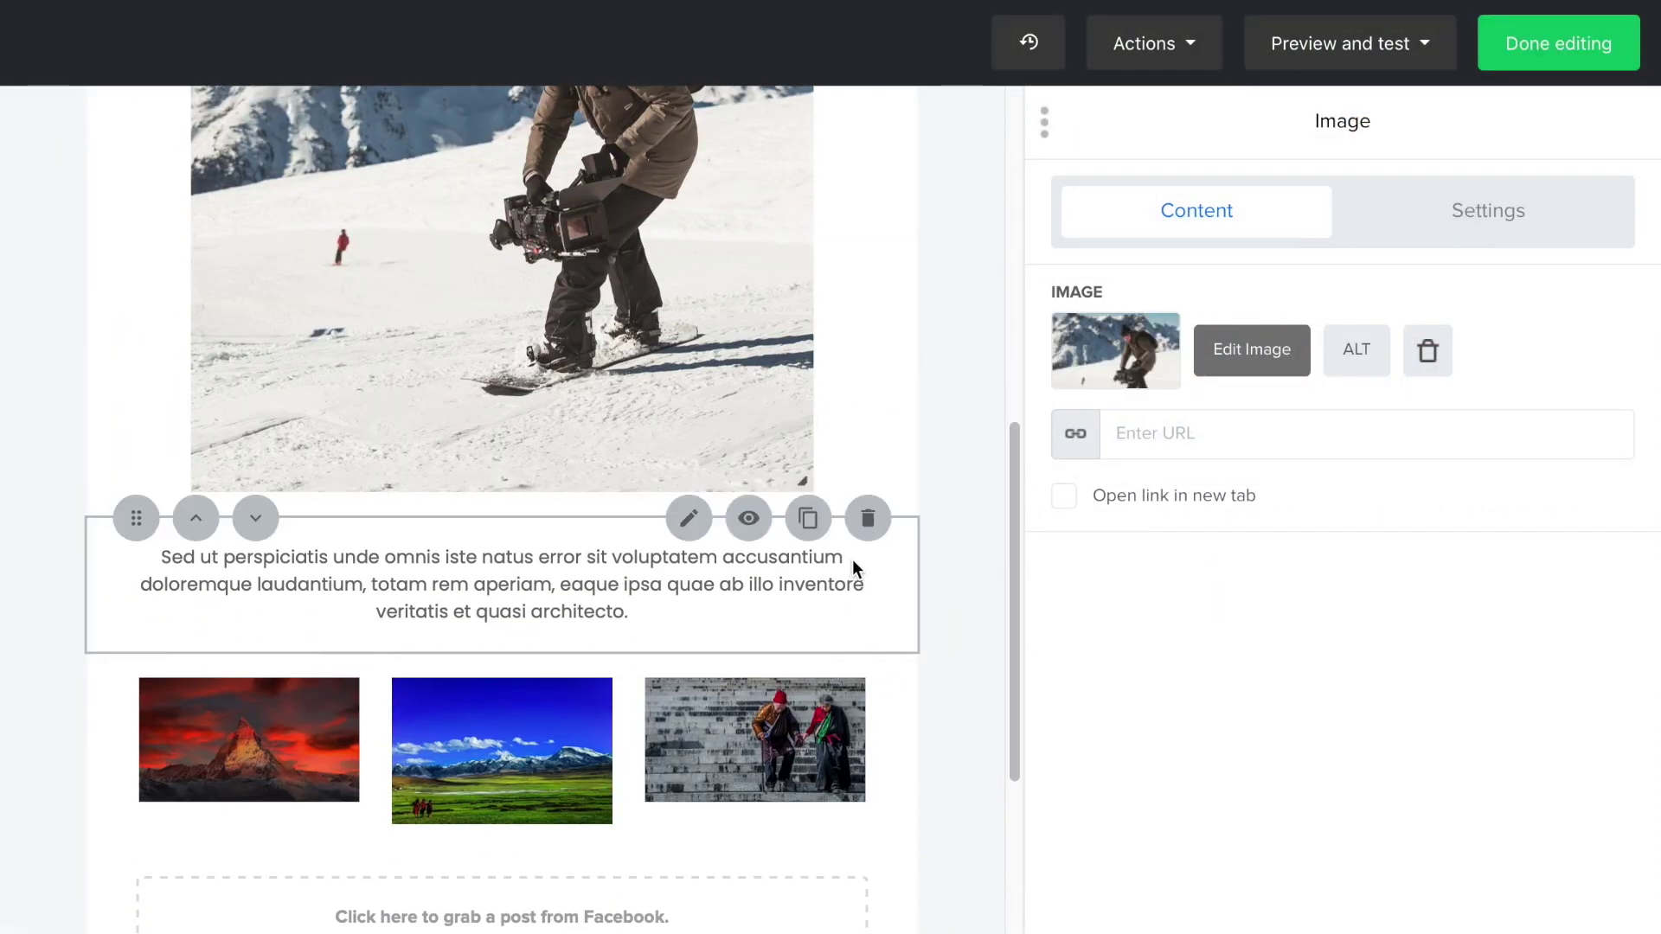
Paste the invitation paragraphs about the Ferries Gallery of Modern Art exhibit into the body text.
left_click(688, 519)
left_click(1537, 471)
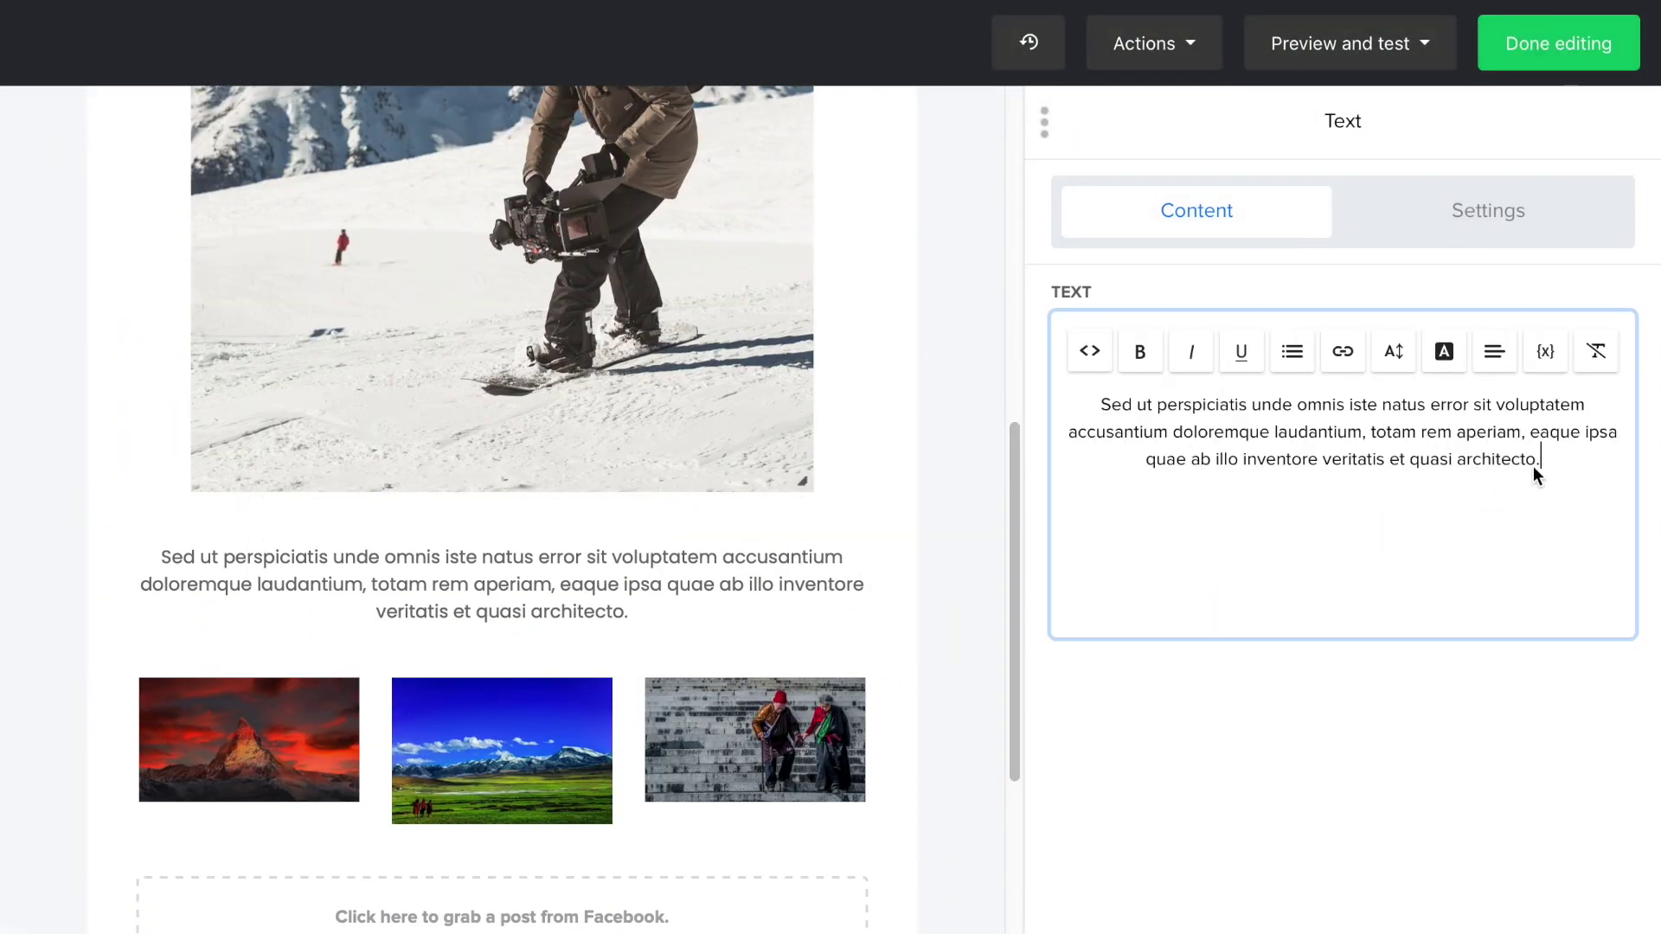
triple_click(1101, 404)
right_click(1080, 396)
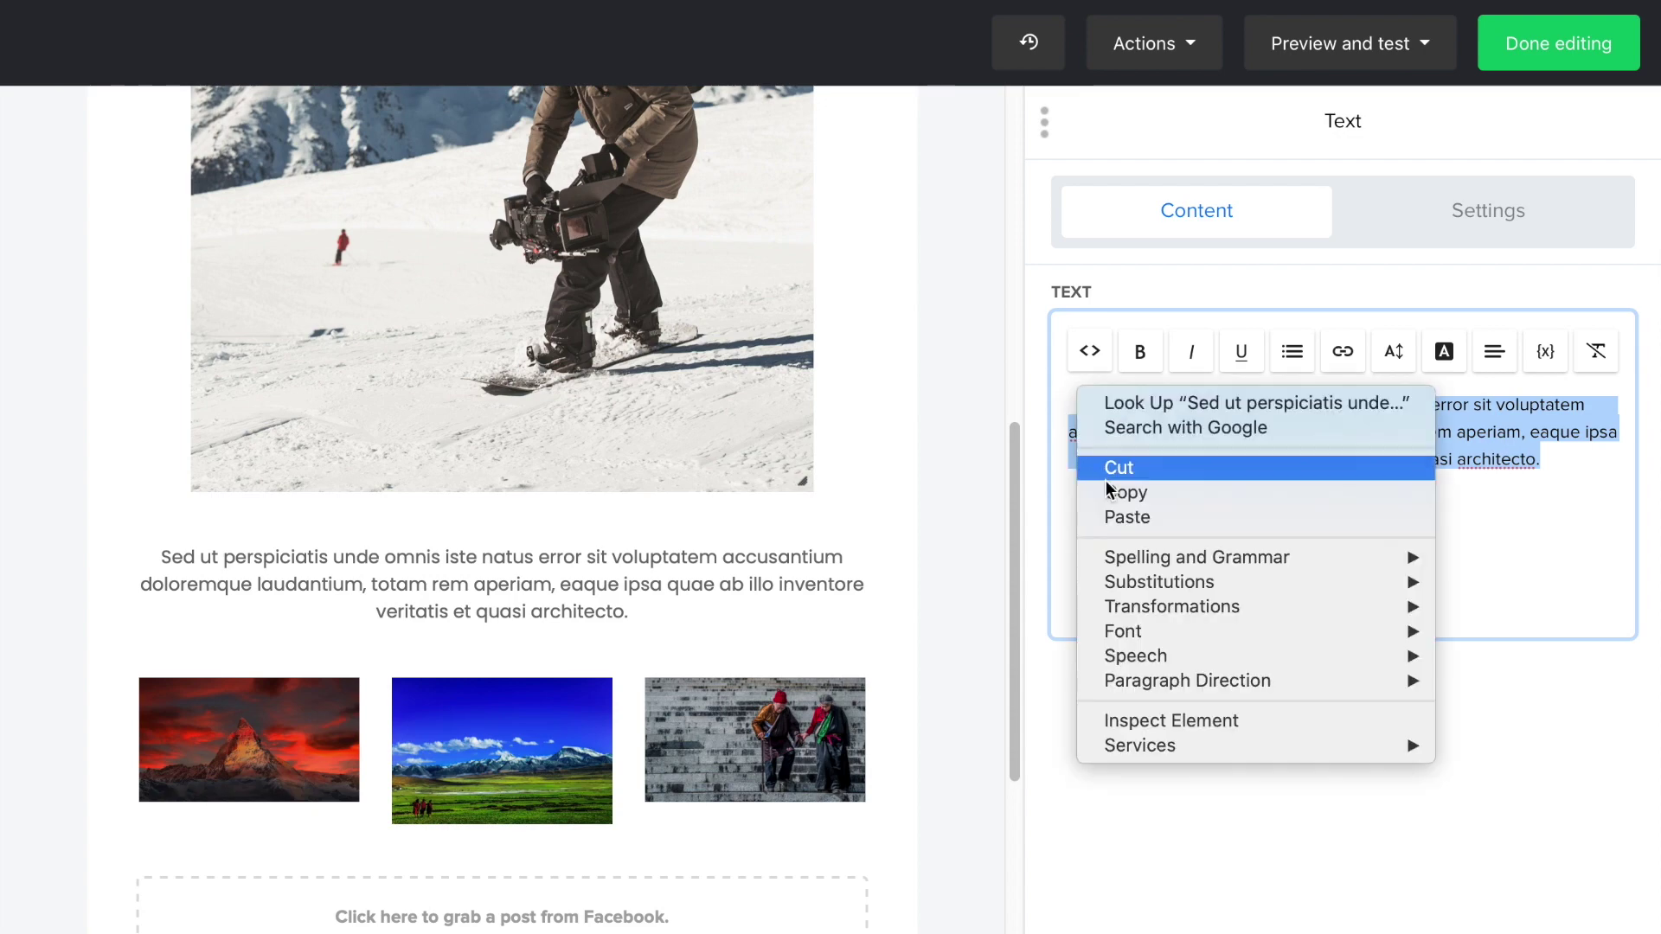
left_click(1126, 516)
left_click_drag(1017, 536, 1035, 767)
Save the body text, then add the Facebook post link to the Facebook block and save.
scroll(1090, 831, "down", 1)
left_click(1144, 890)
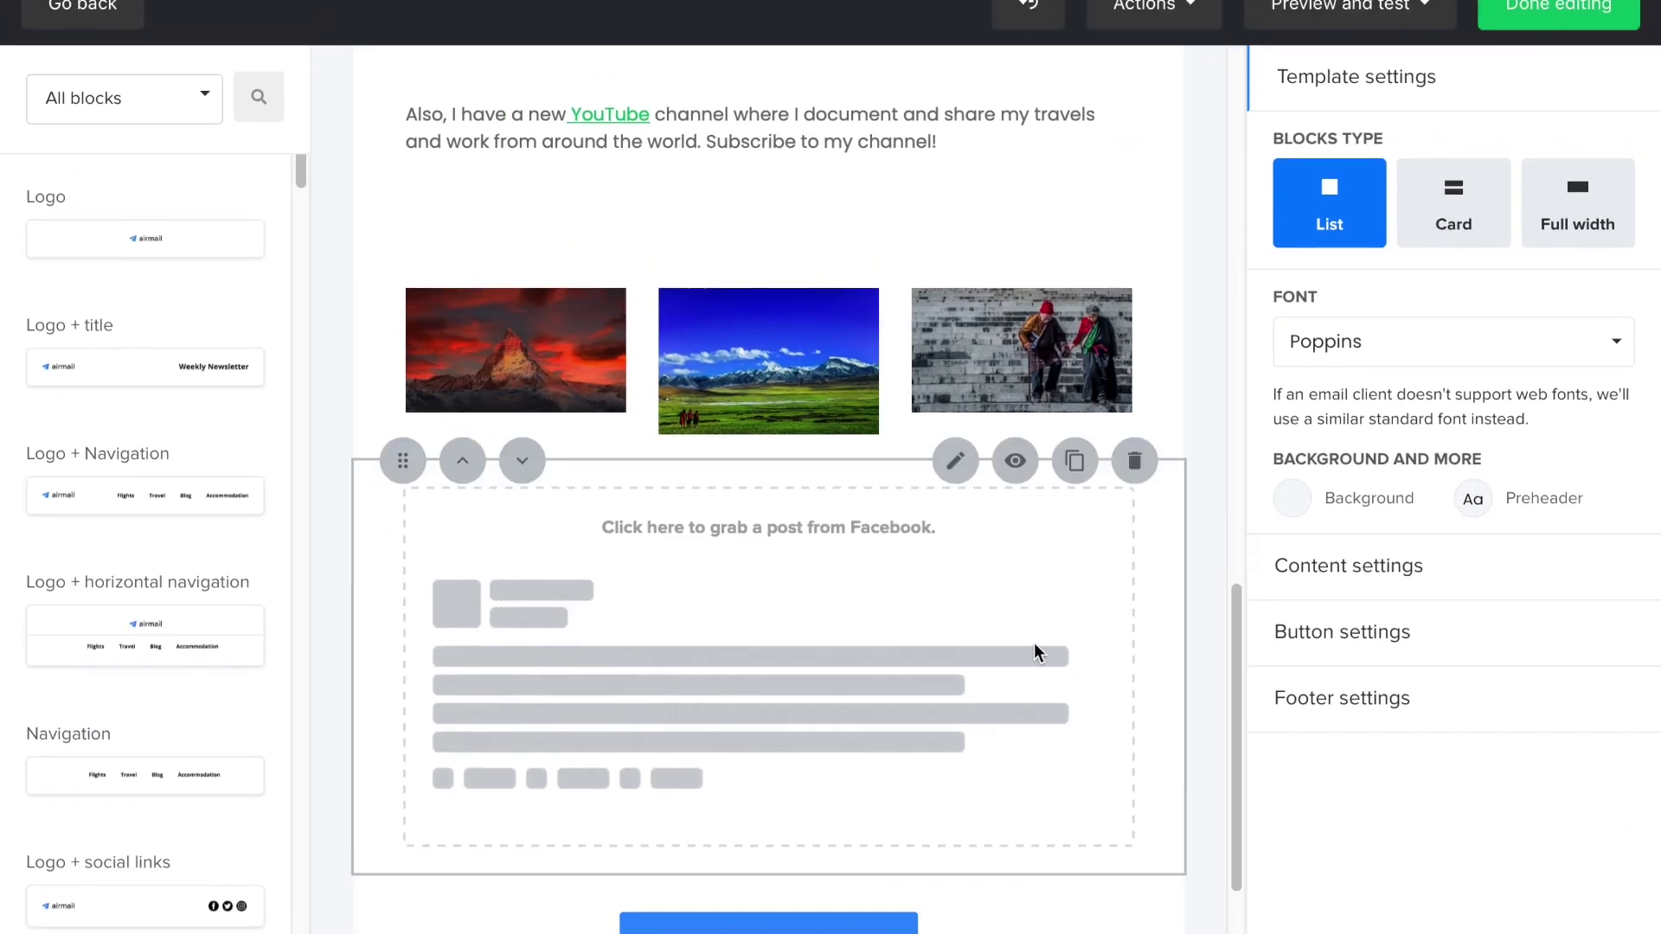
left_click(955, 501)
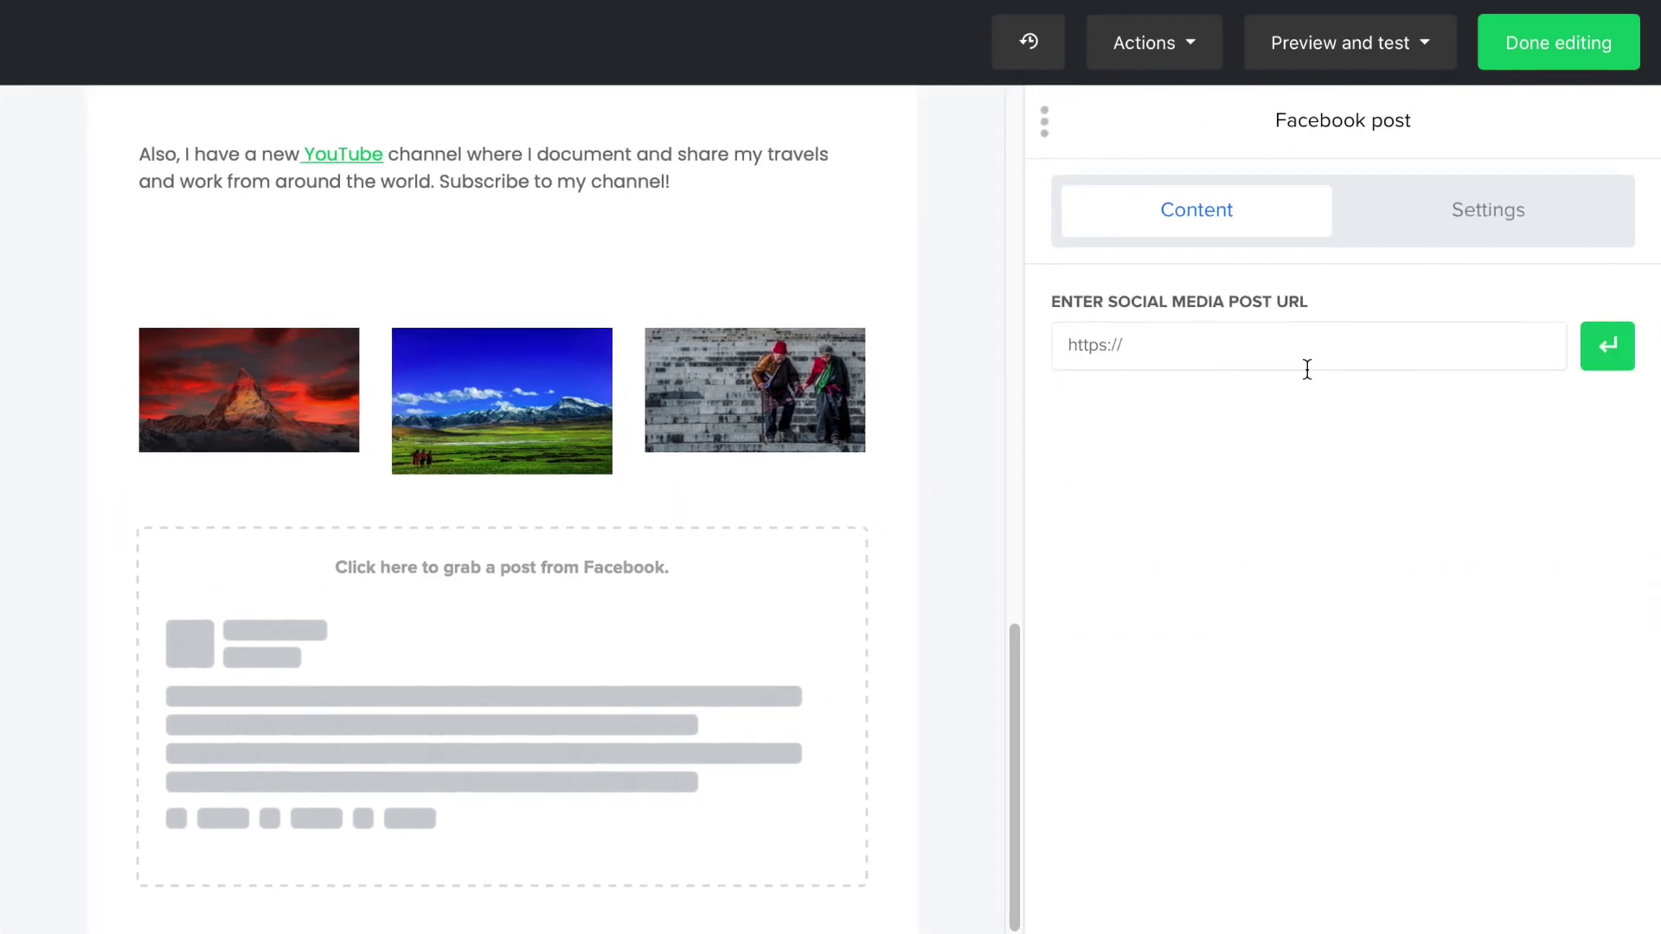
left_click(1305, 346)
key("ctrl+v")
left_click(1606, 344)
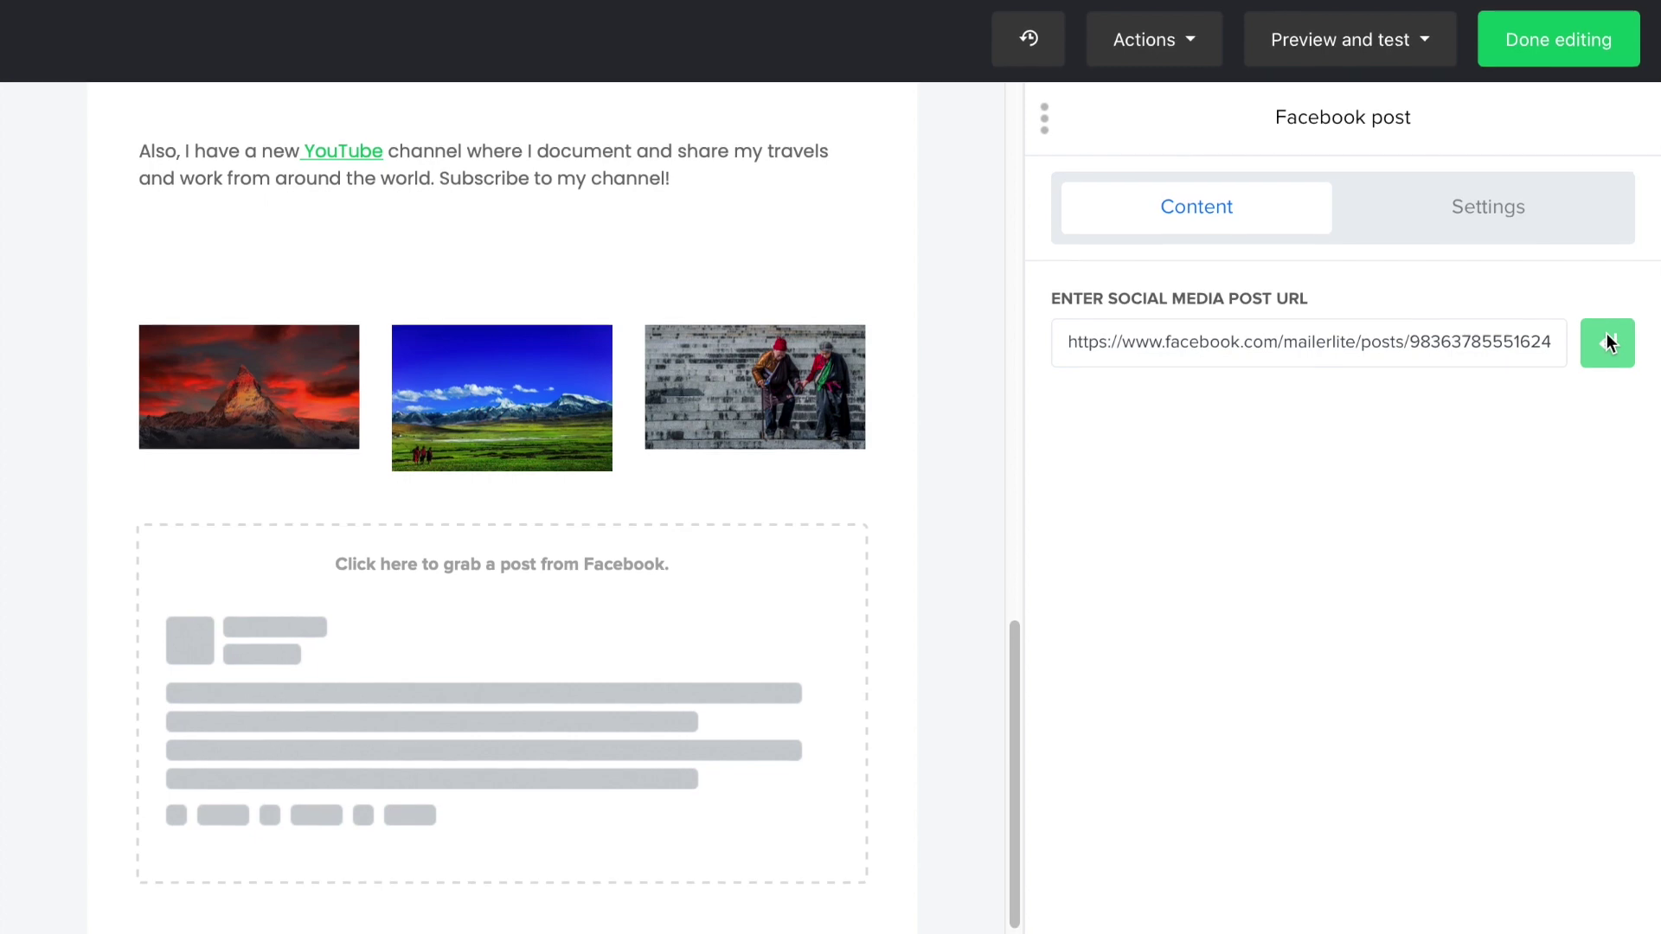
scroll(1557, 406, "down", 1)
left_click(1081, 880)
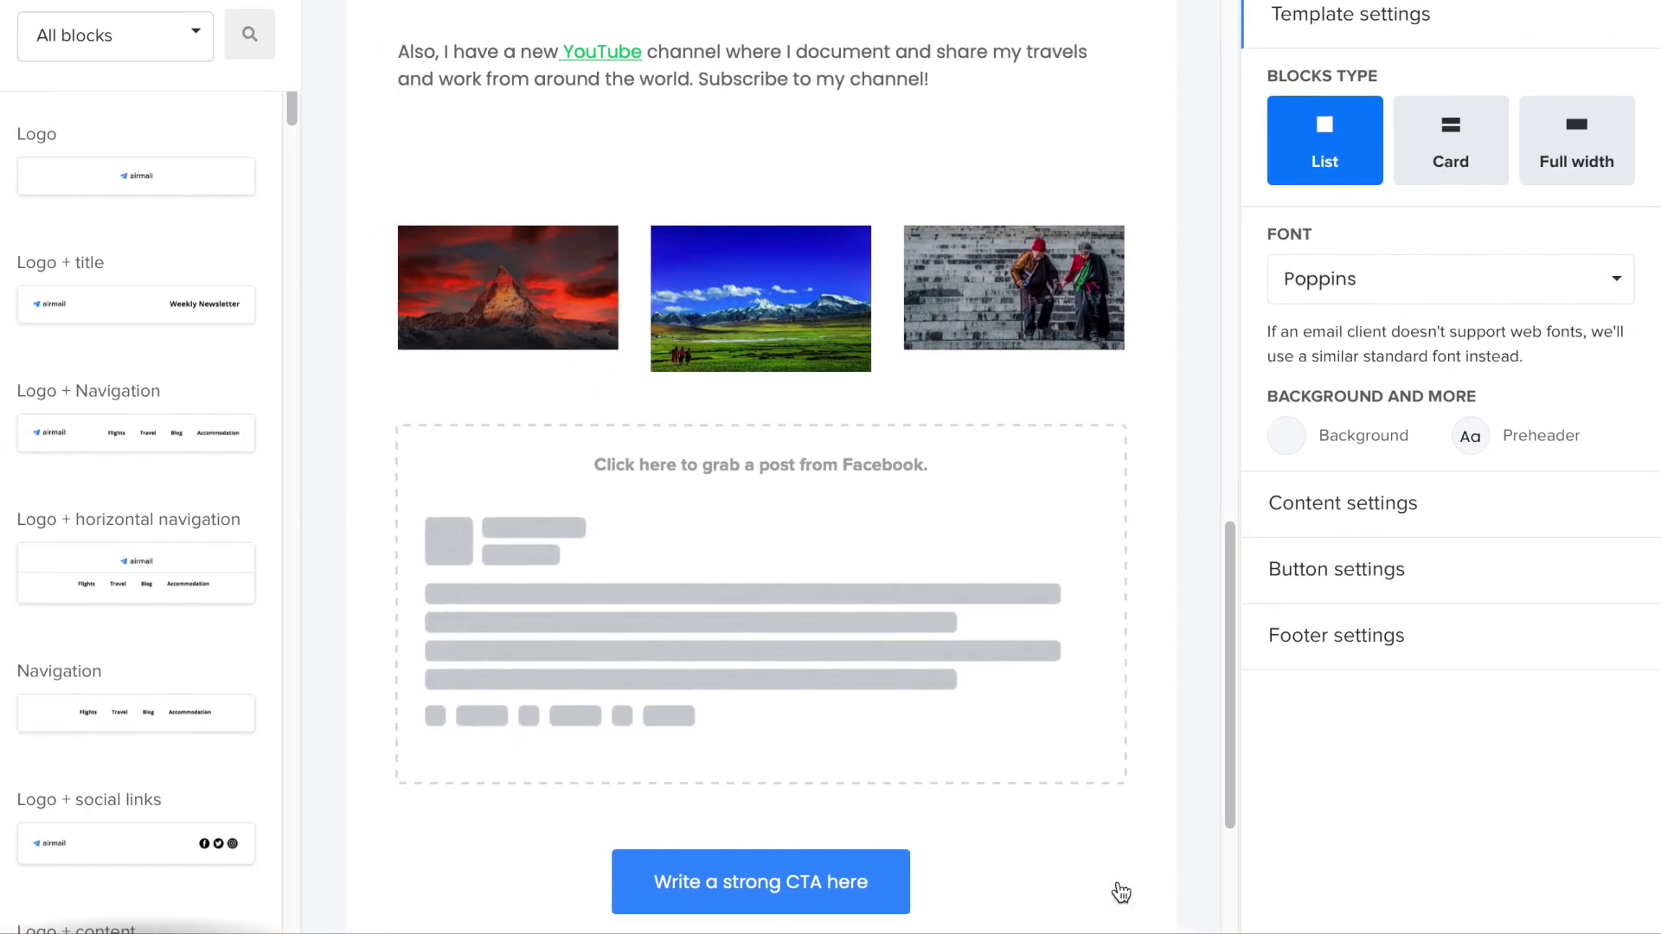
left_click_drag(1232, 550, 1238, 677)
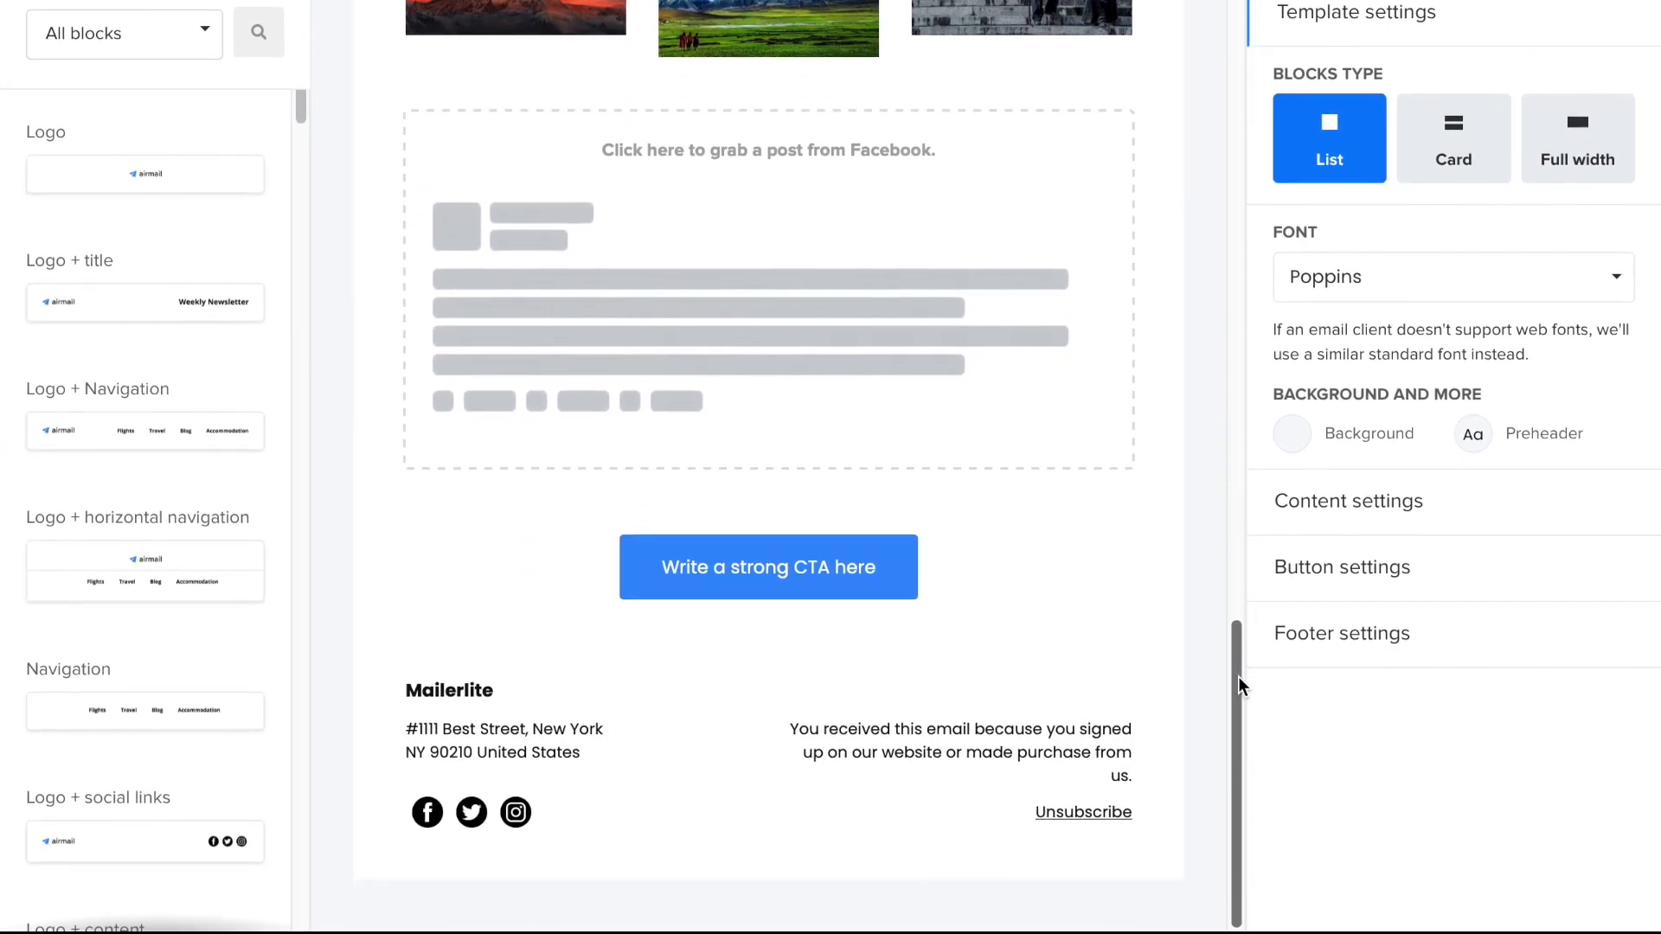
Review the footer's company details, social links and unsubscribe text, then save it unchanged.
left_click(1014, 637)
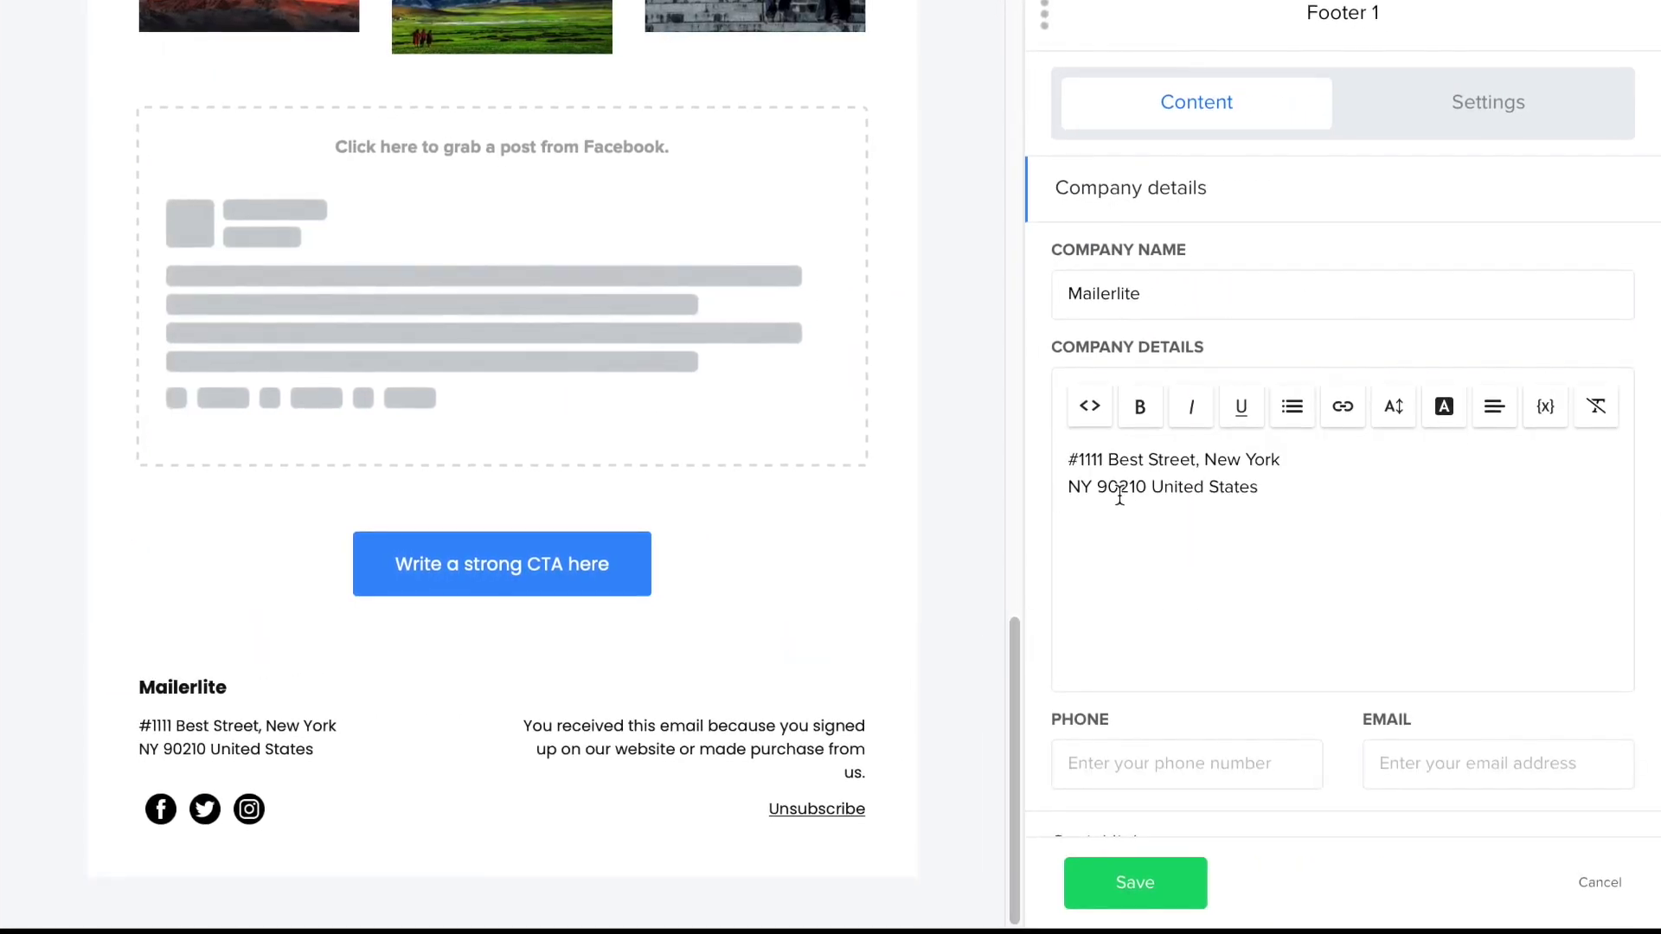
left_click(1088, 288)
left_click(1113, 361)
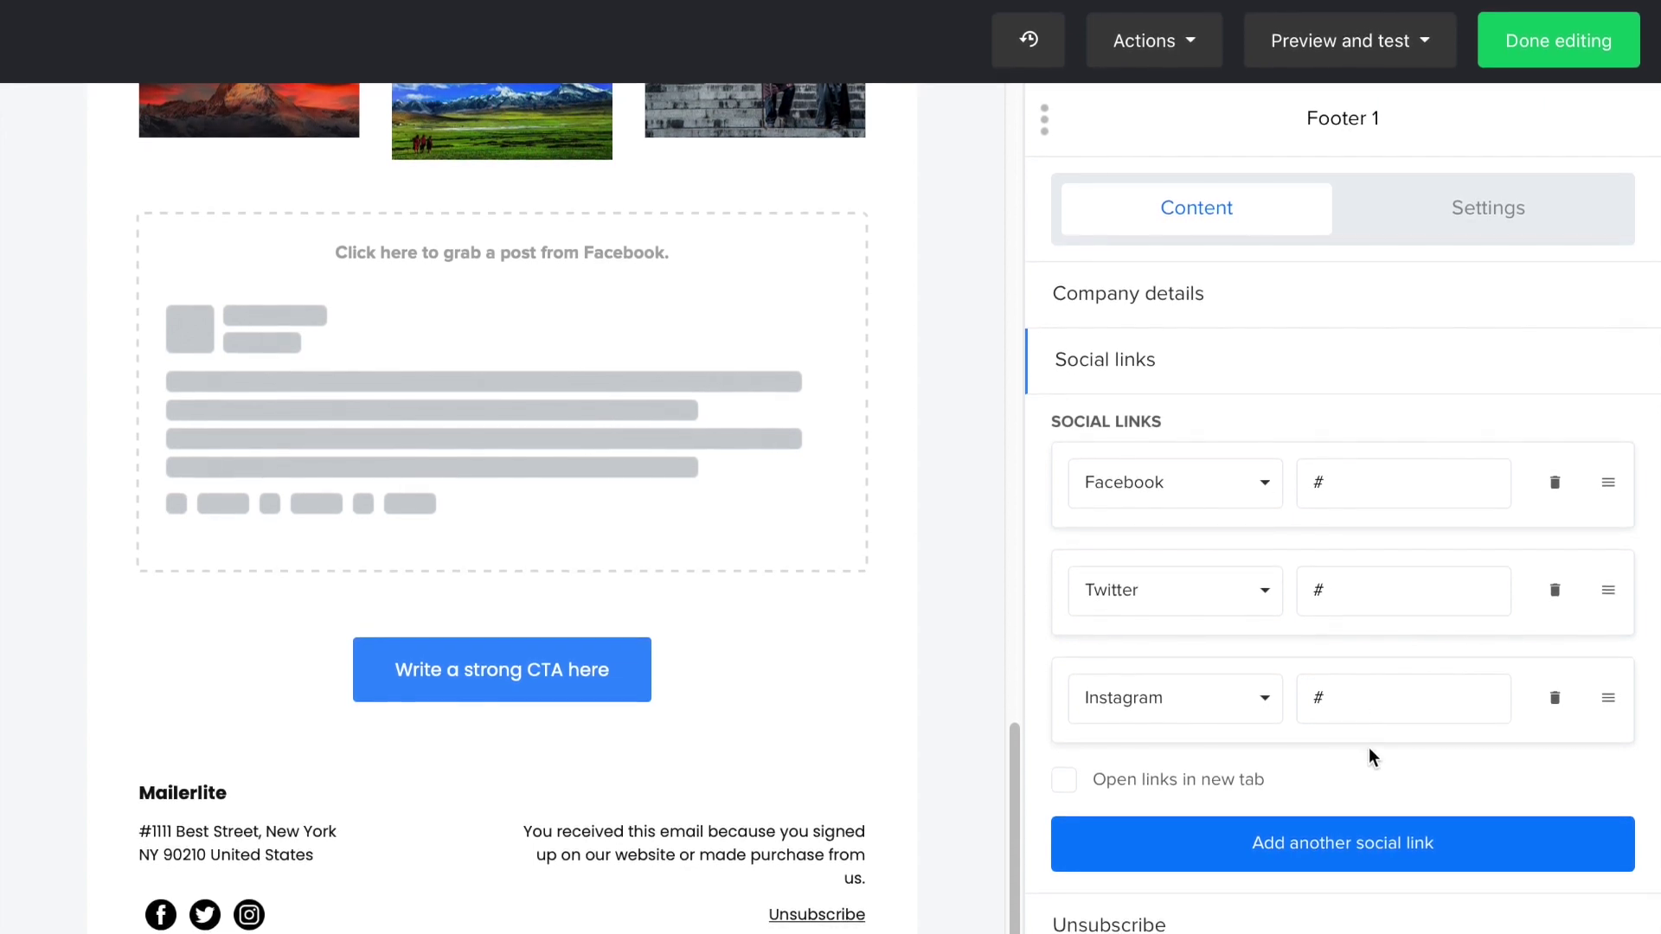
left_click(1116, 362)
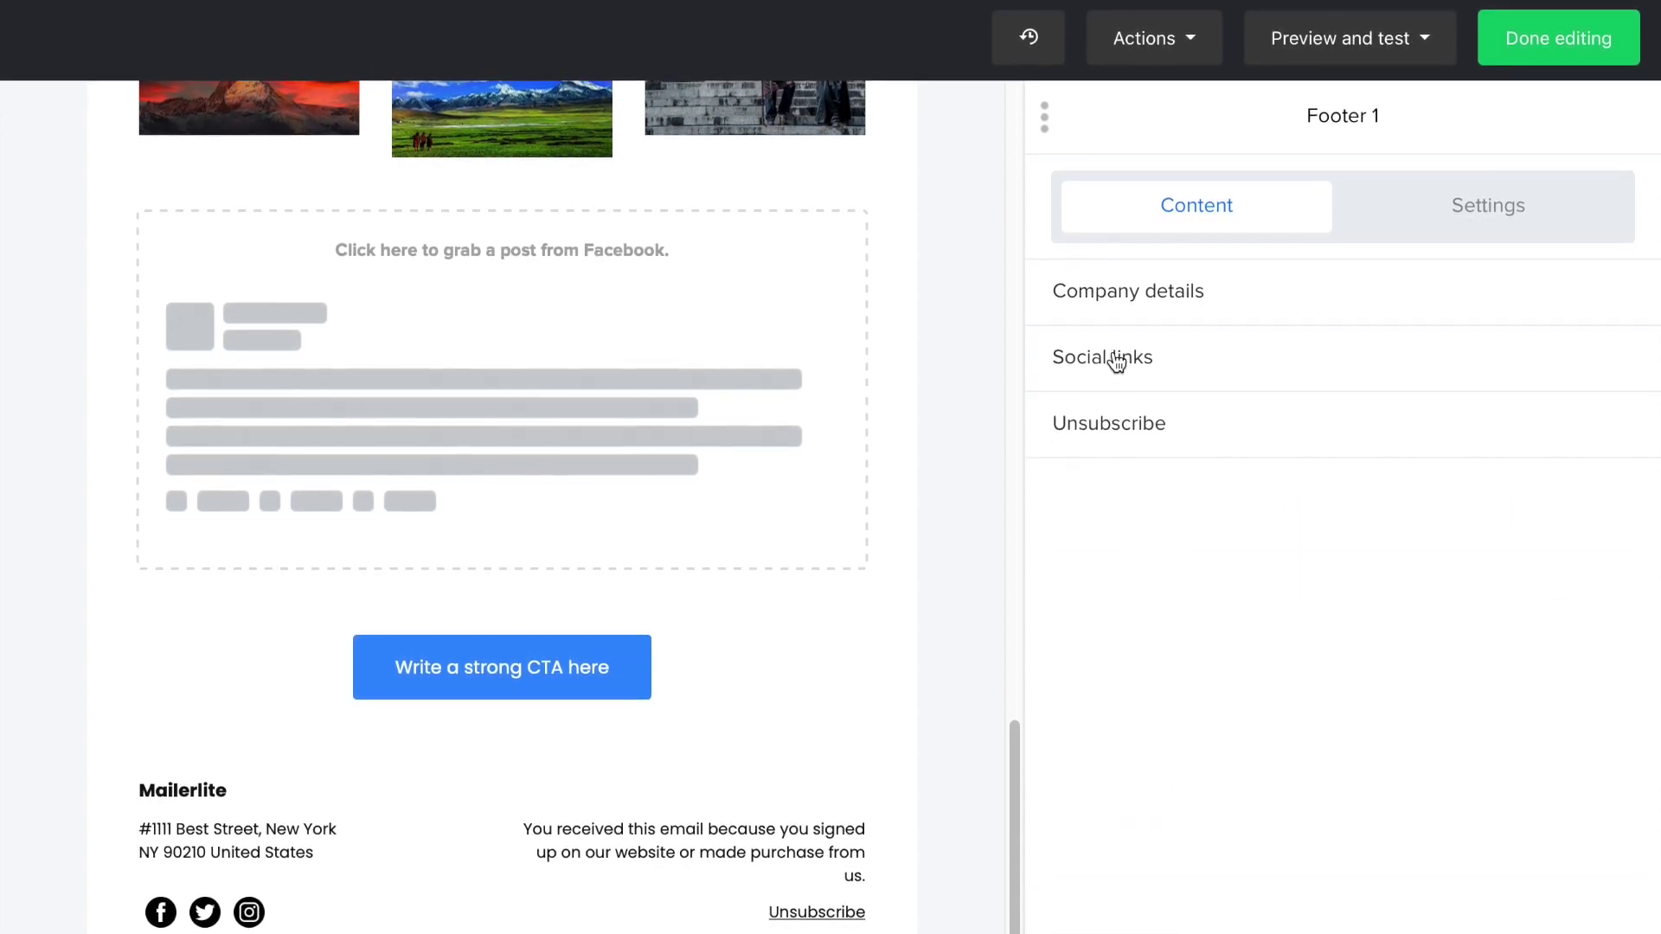
left_click(1112, 428)
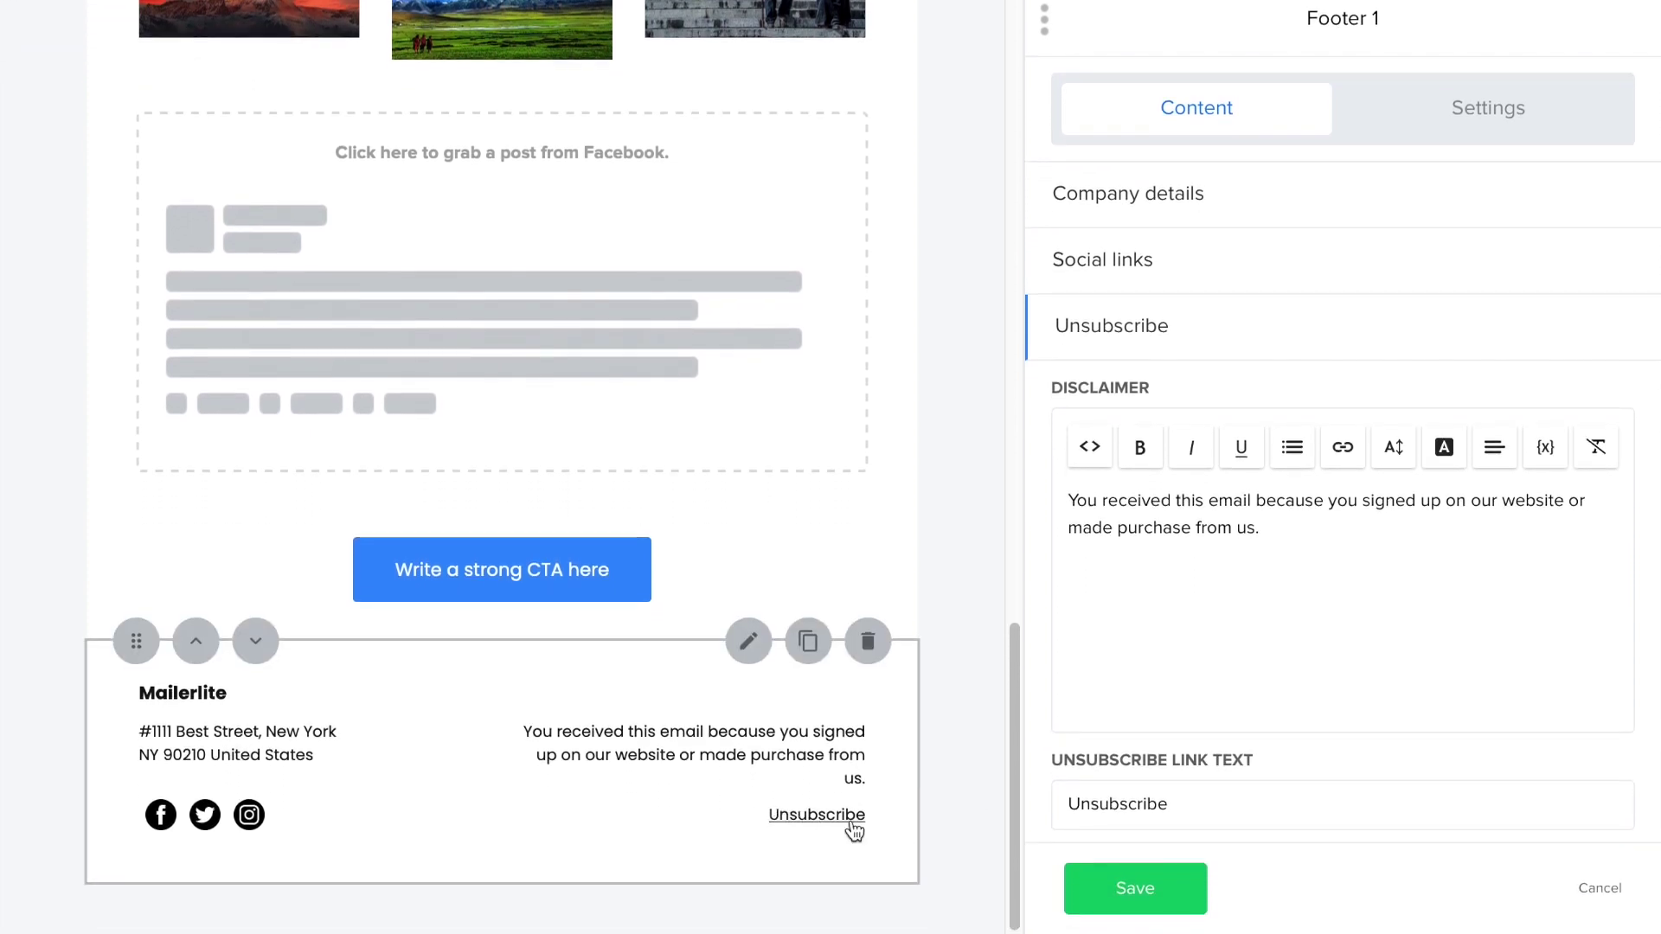
left_click(1131, 890)
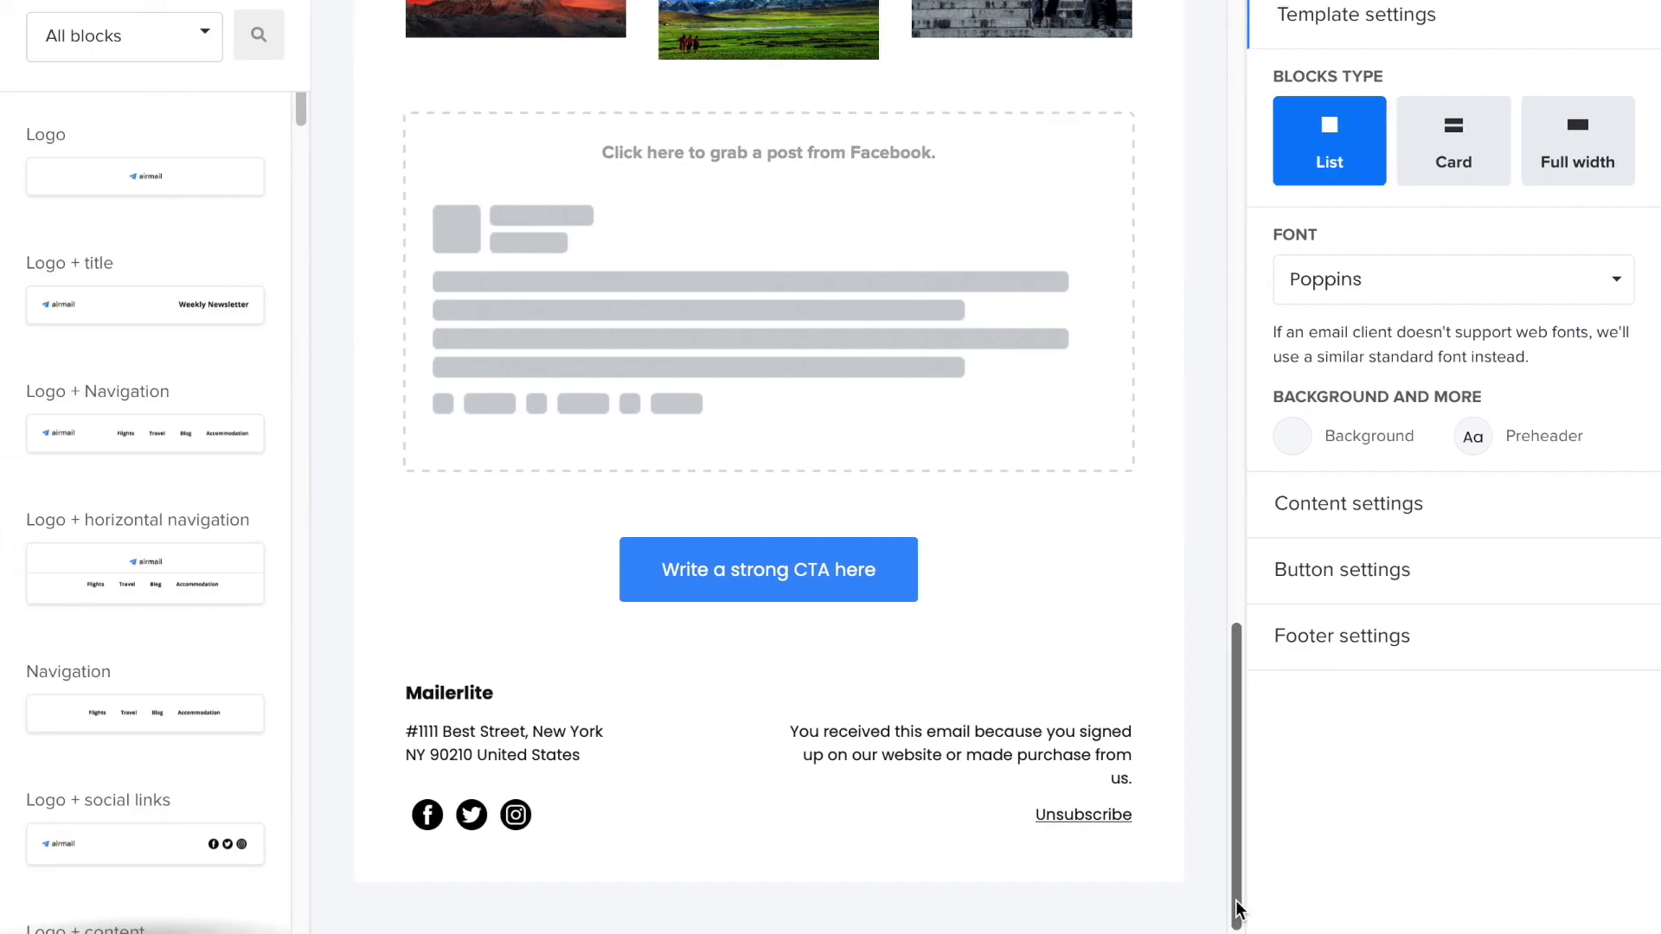
Change the email font to Helvetica.
left_click_drag(1239, 909, 1322, 313)
scroll(1328, 353, "up", 1)
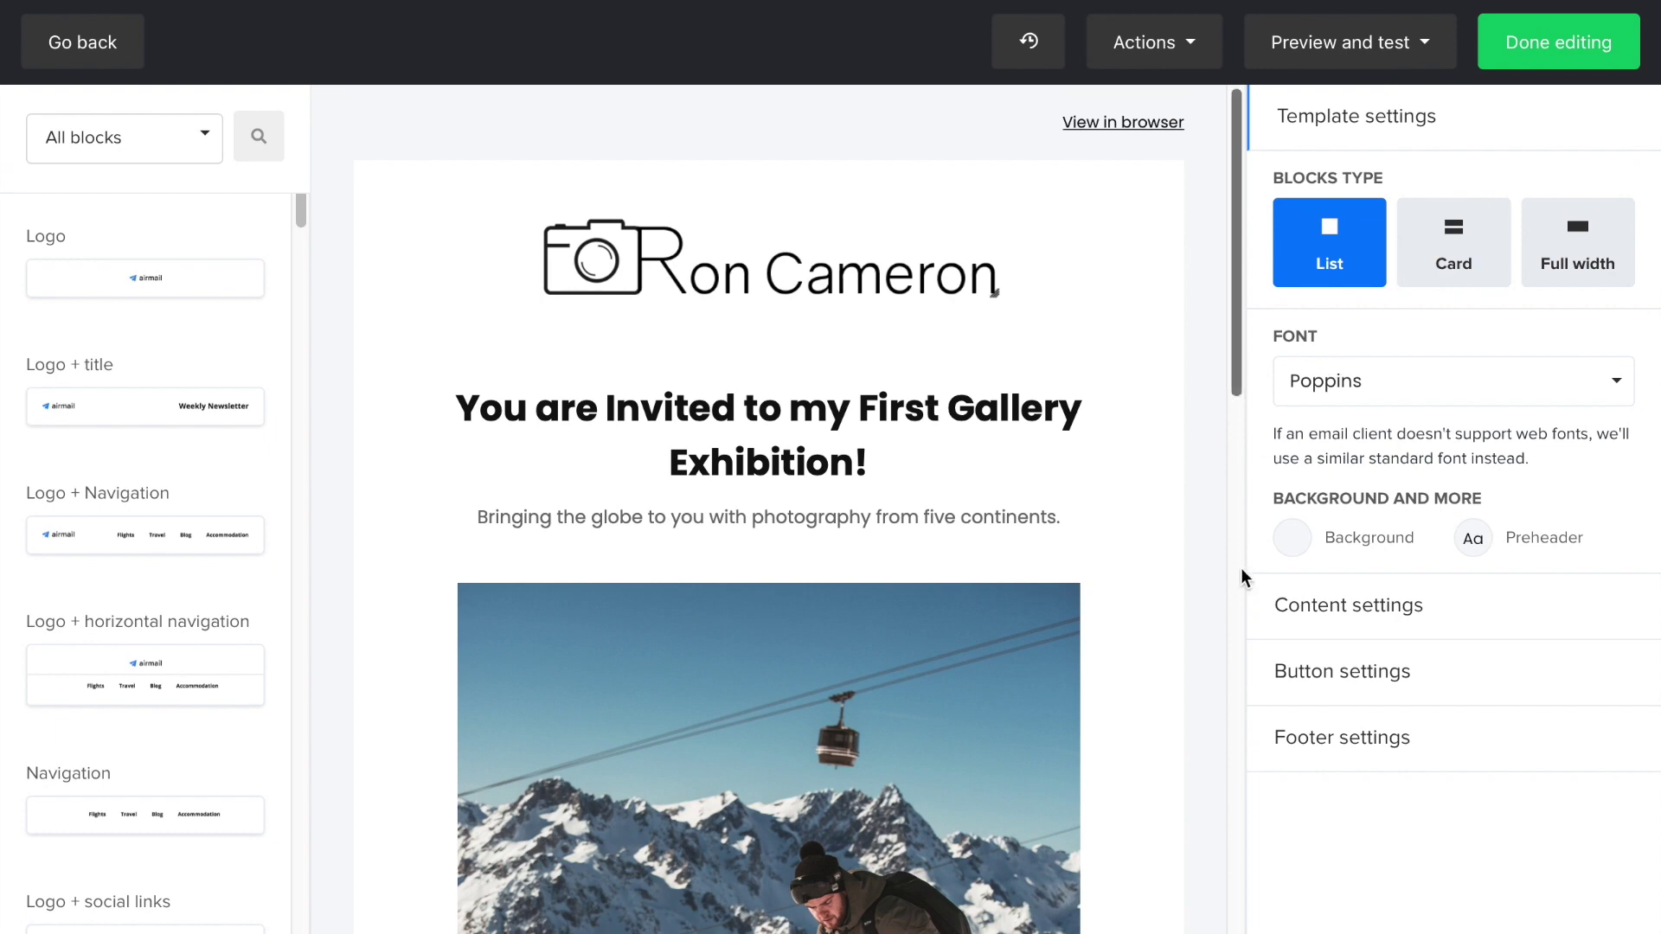
left_click(1618, 391)
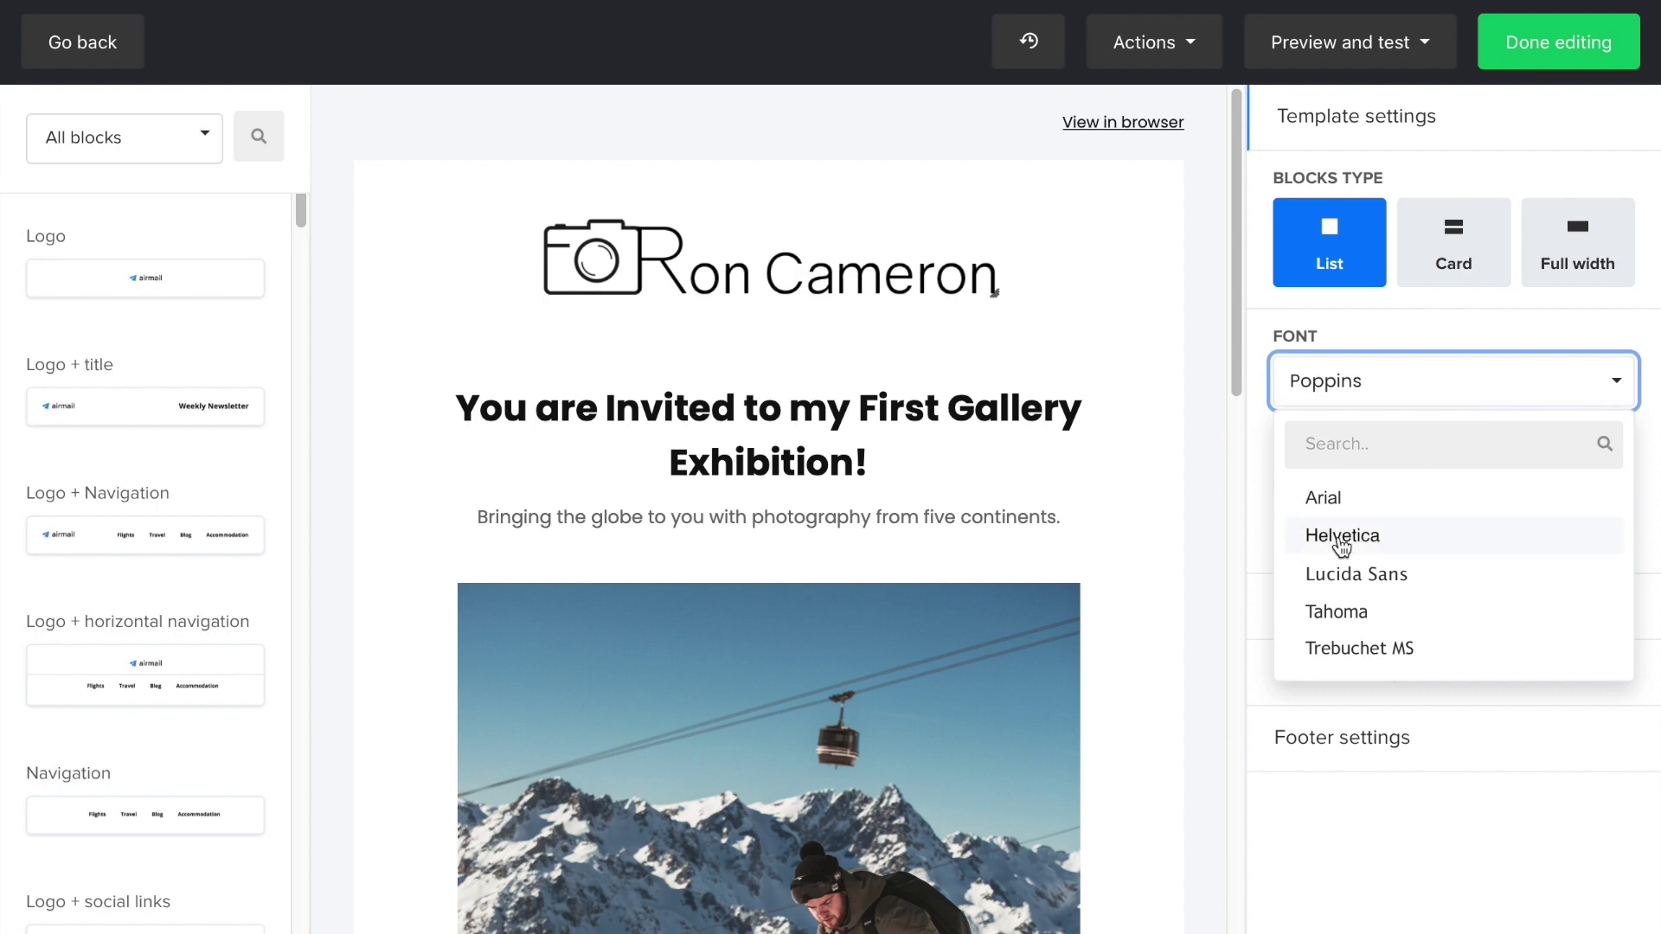
left_click(1340, 535)
Keep the Heading 1 font size at 28 and save the style.
left_click(1342, 605)
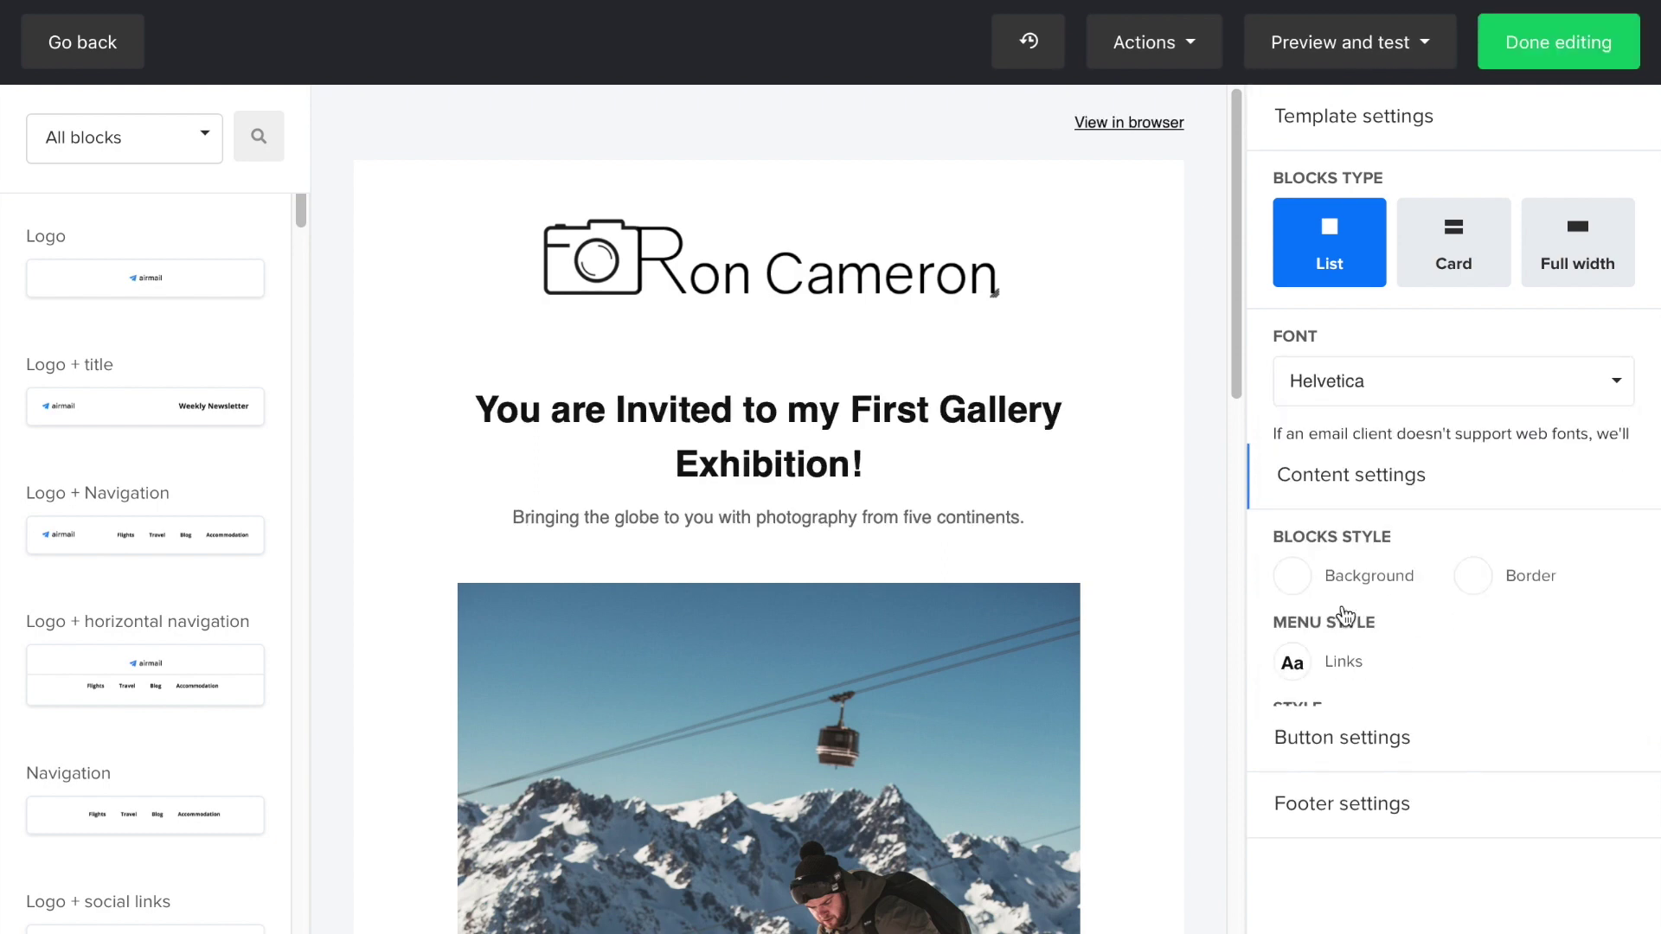
left_click(1293, 457)
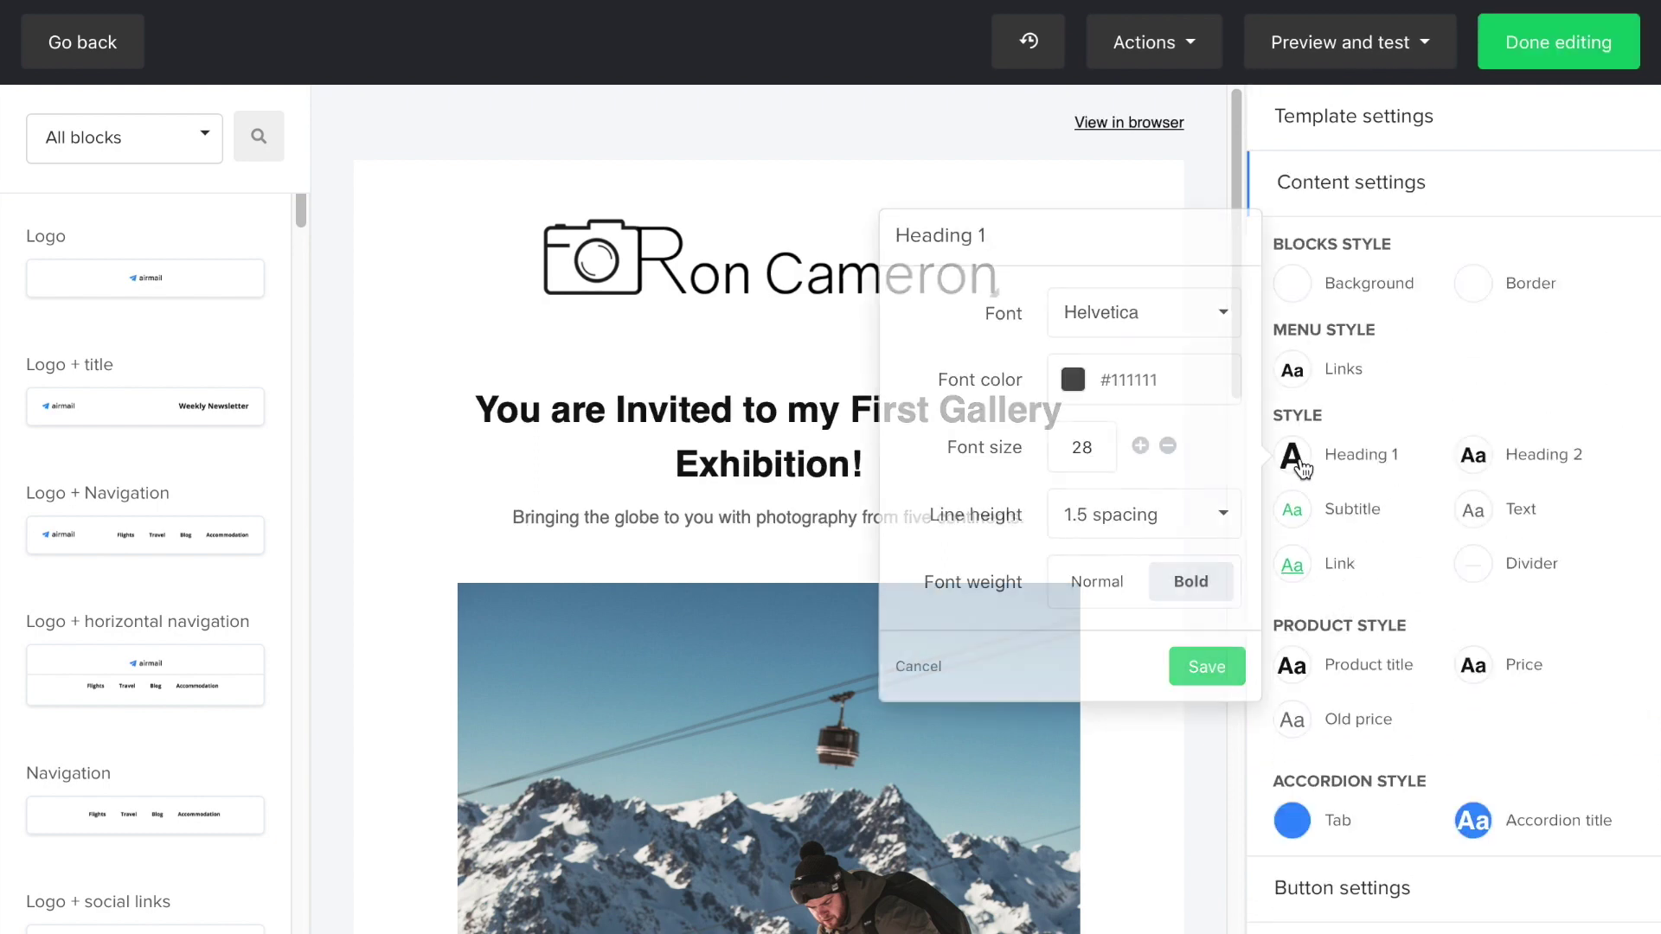
left_click(1167, 447)
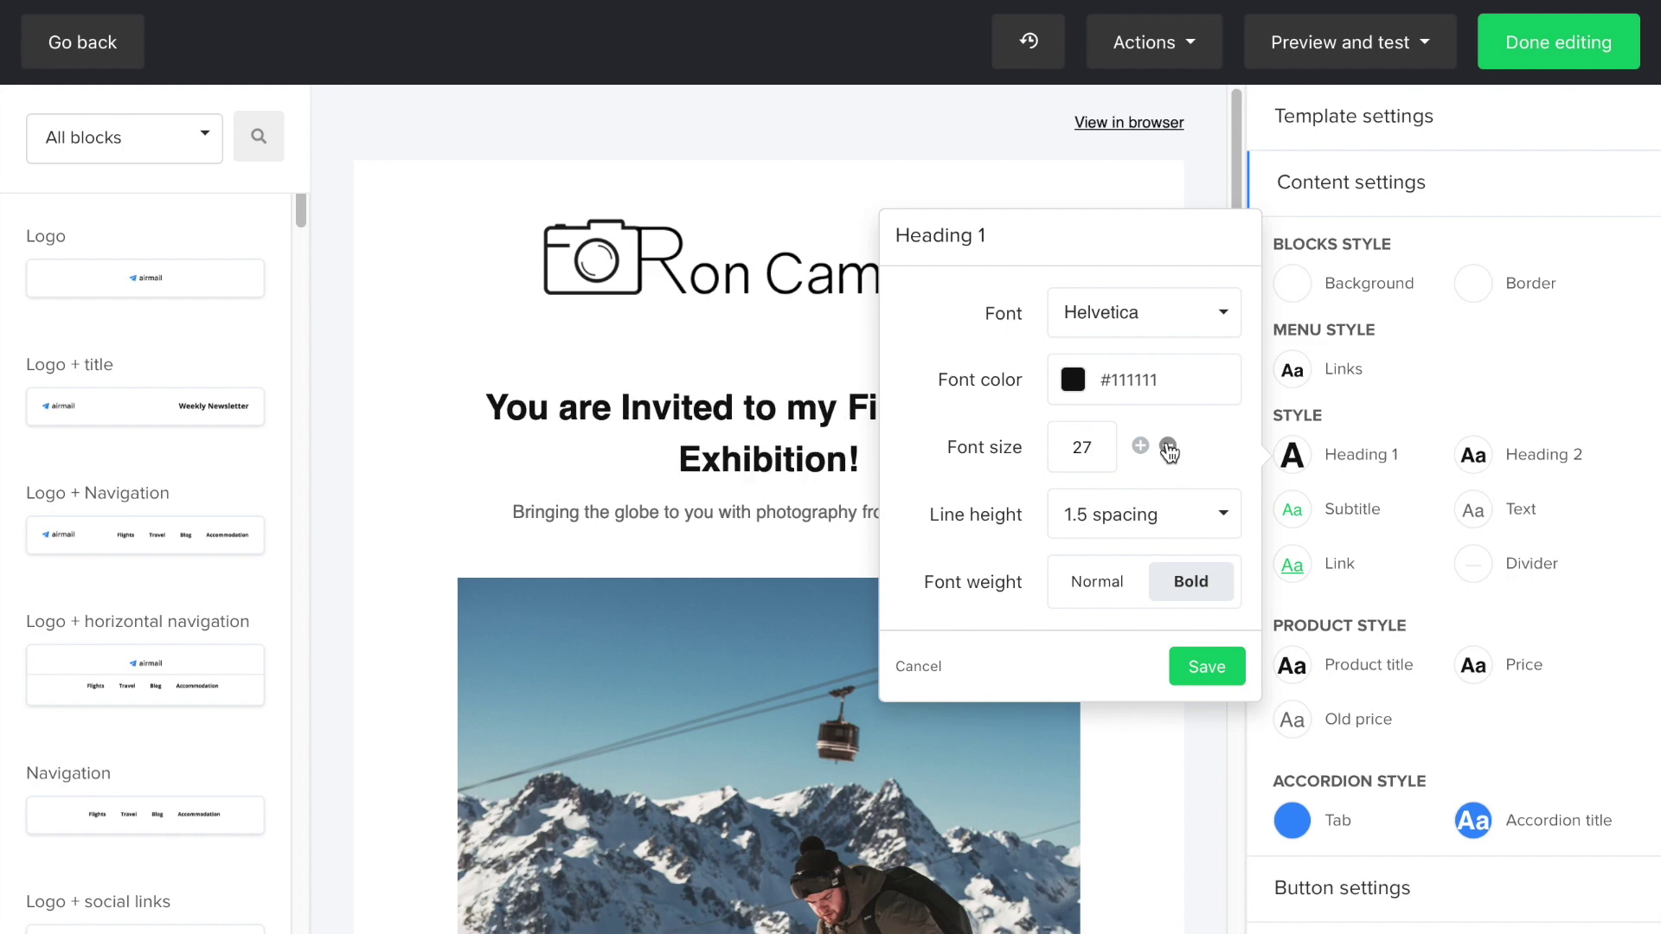
left_click(1168, 446)
left_click(1141, 446)
left_click(1142, 446)
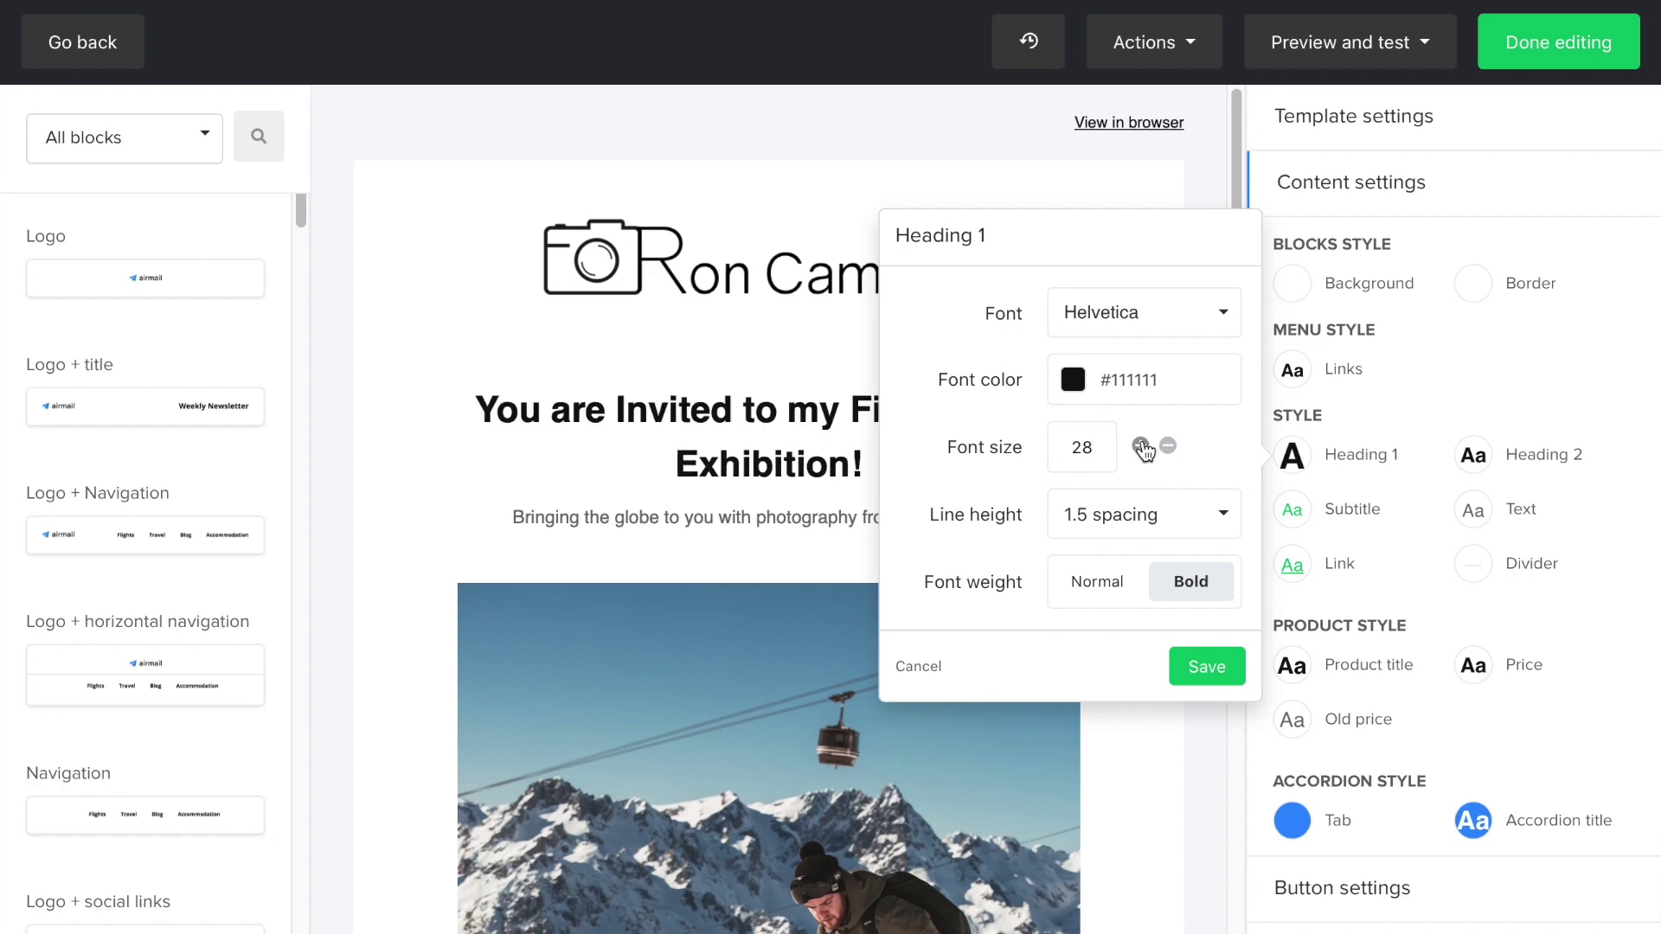
left_click(1205, 667)
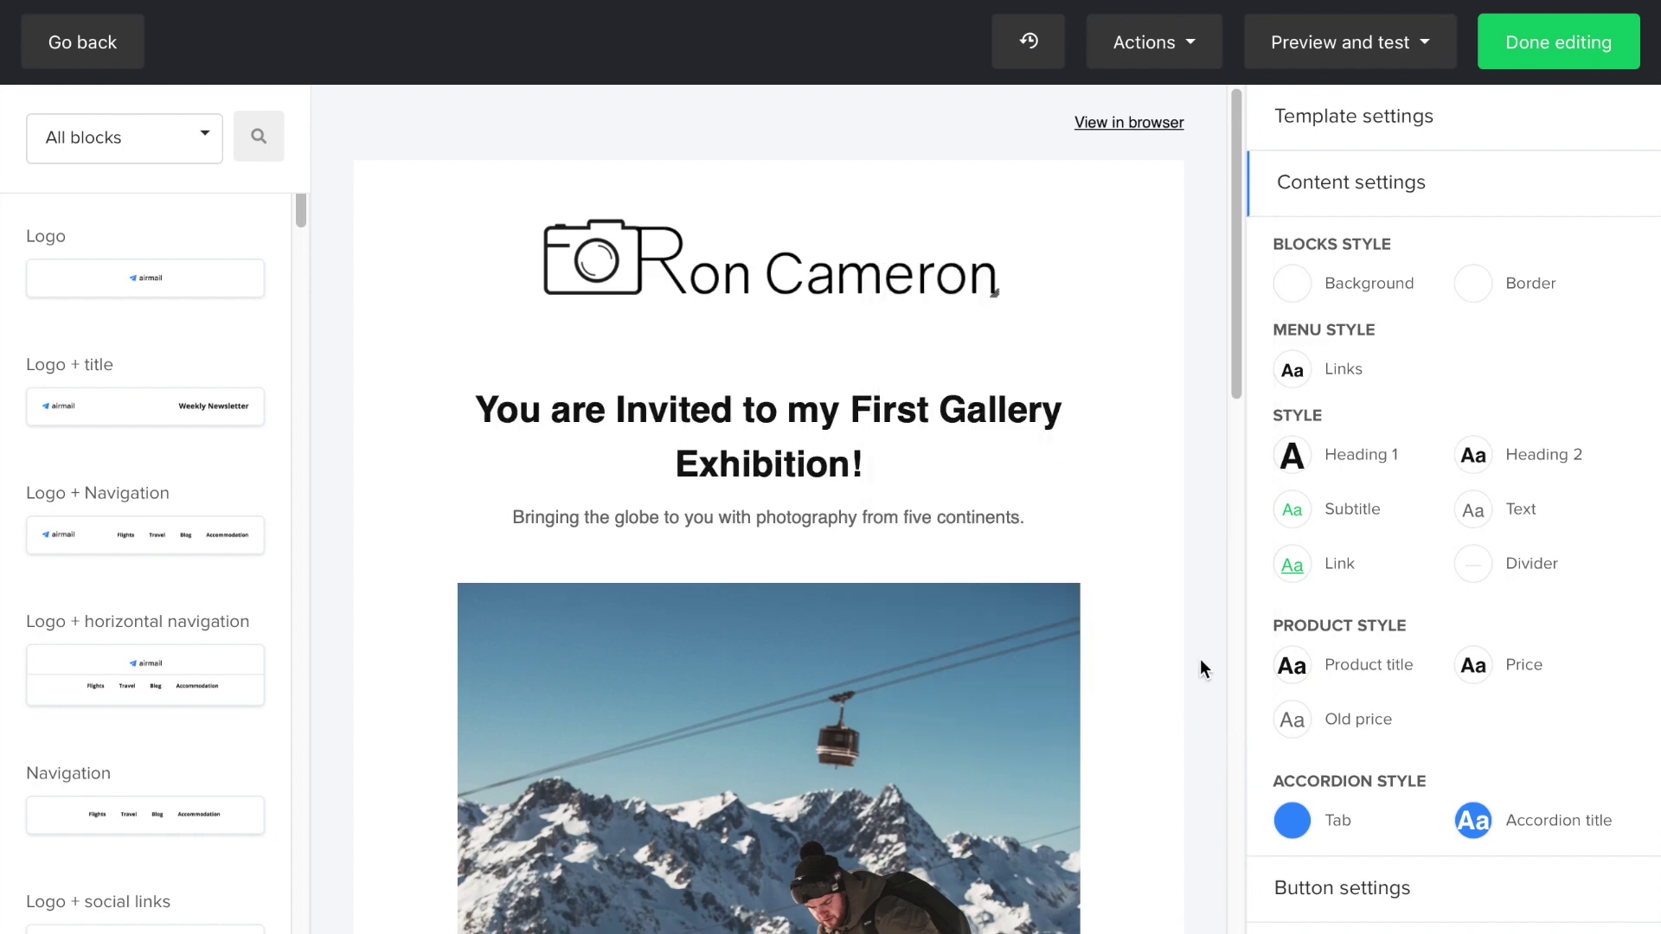
Set the blocks background to light grey #EAECED and save.
left_click(1295, 285)
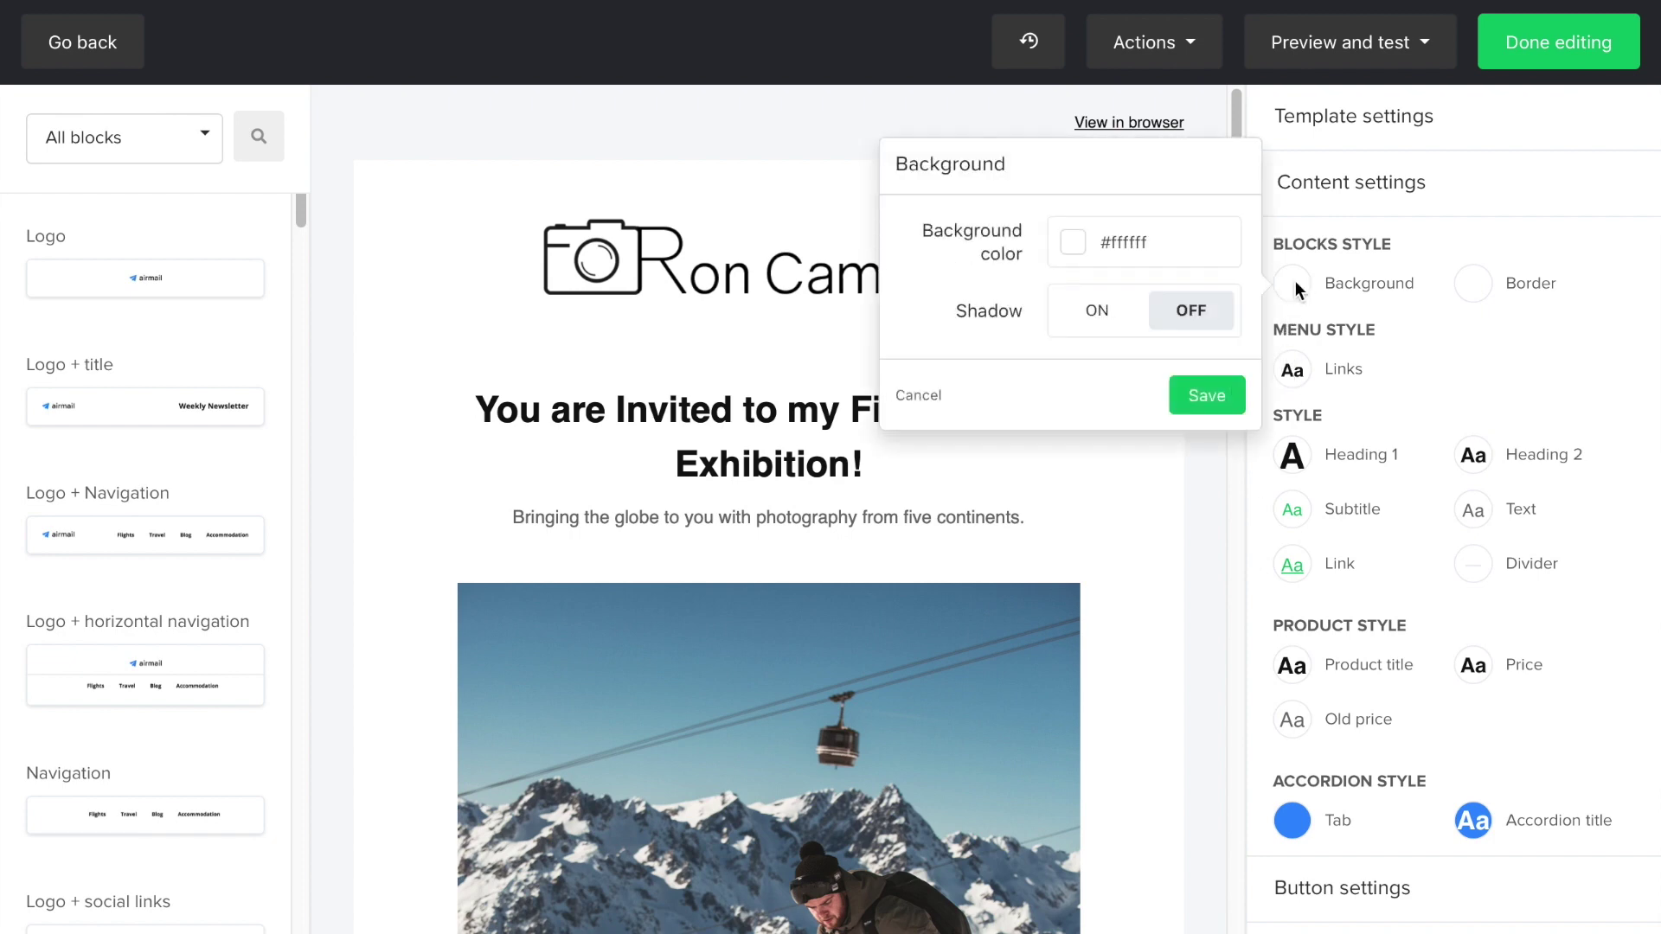
left_click(1072, 256)
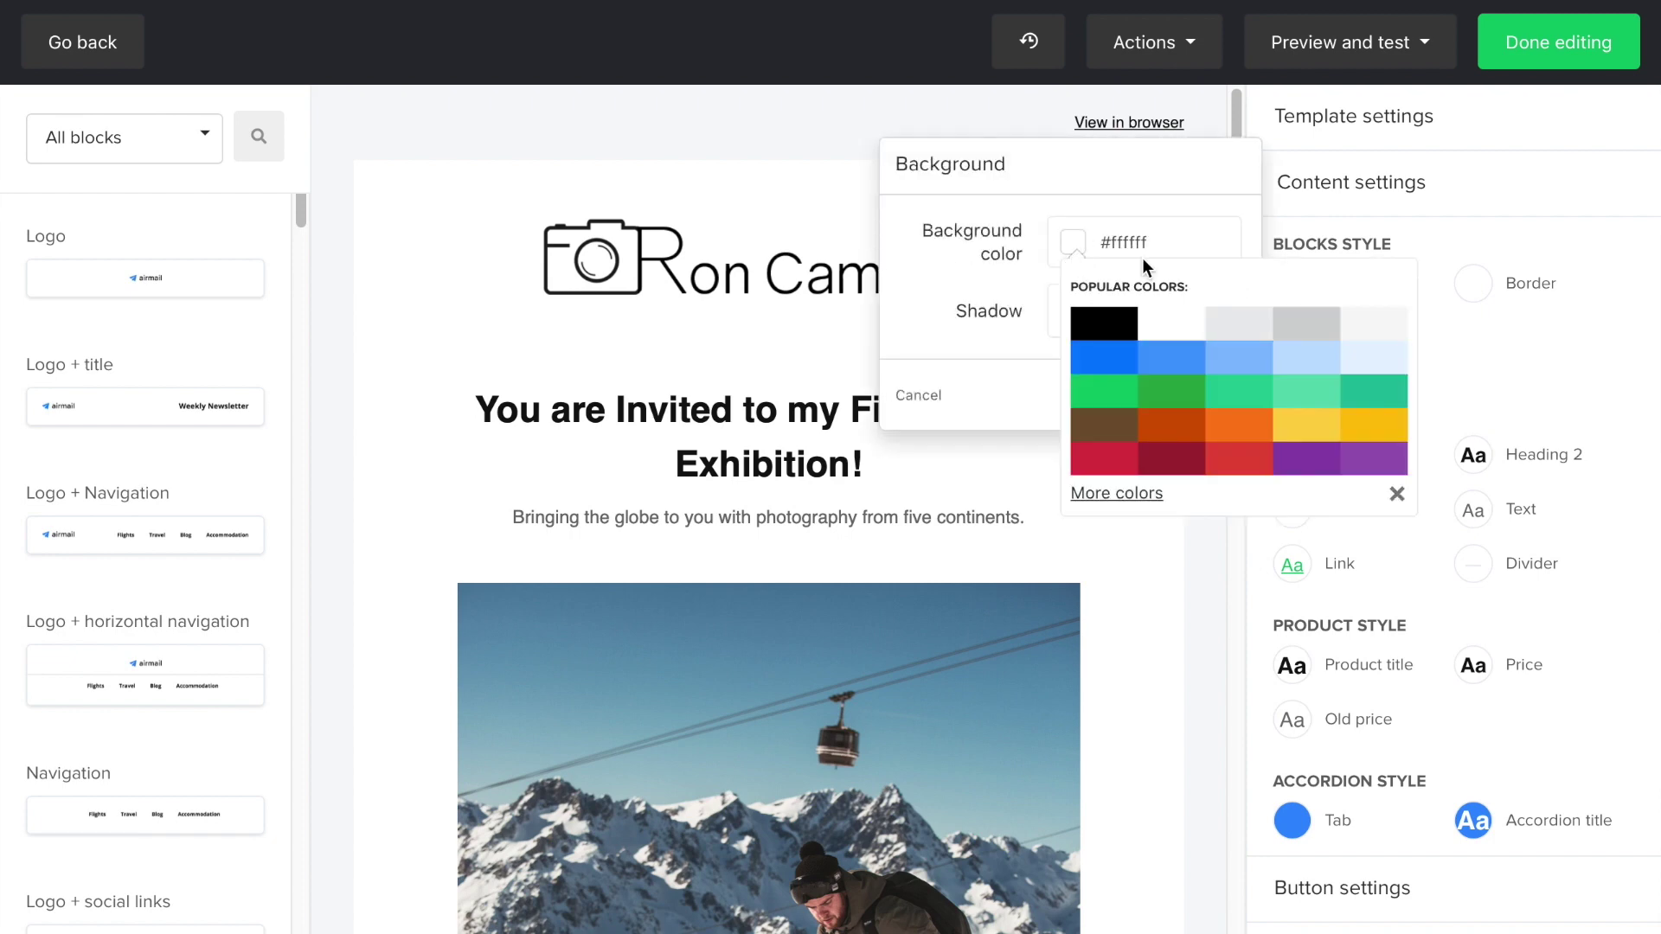
left_click(1236, 335)
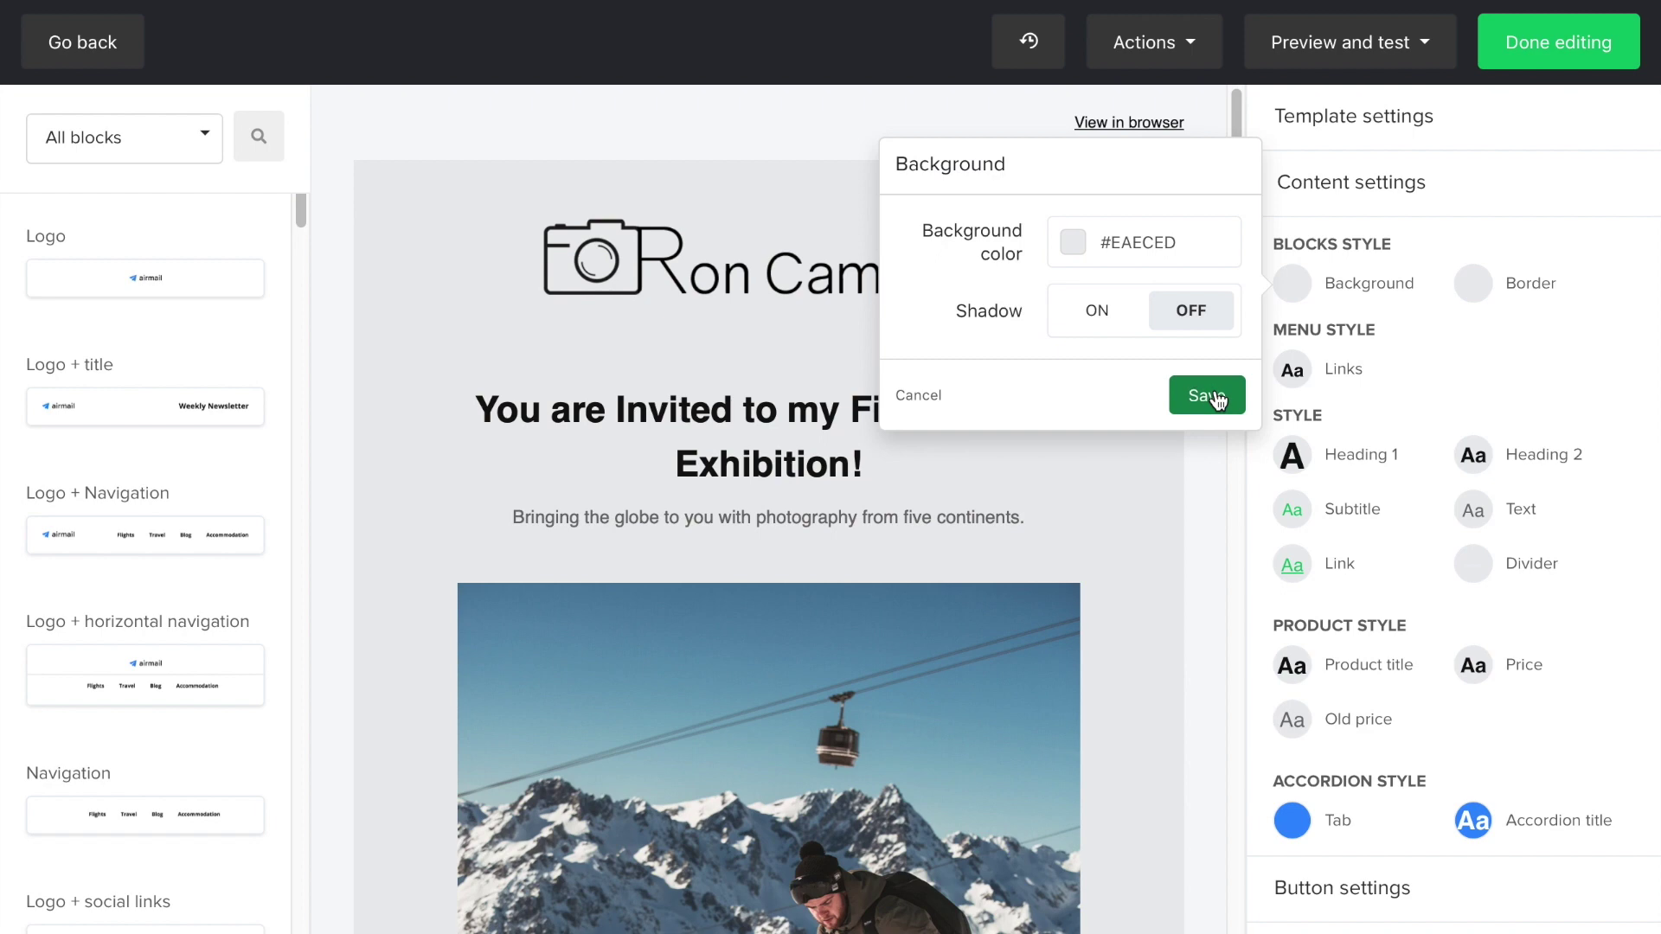
left_click(1218, 396)
left_click_drag(1239, 376, 1358, 933)
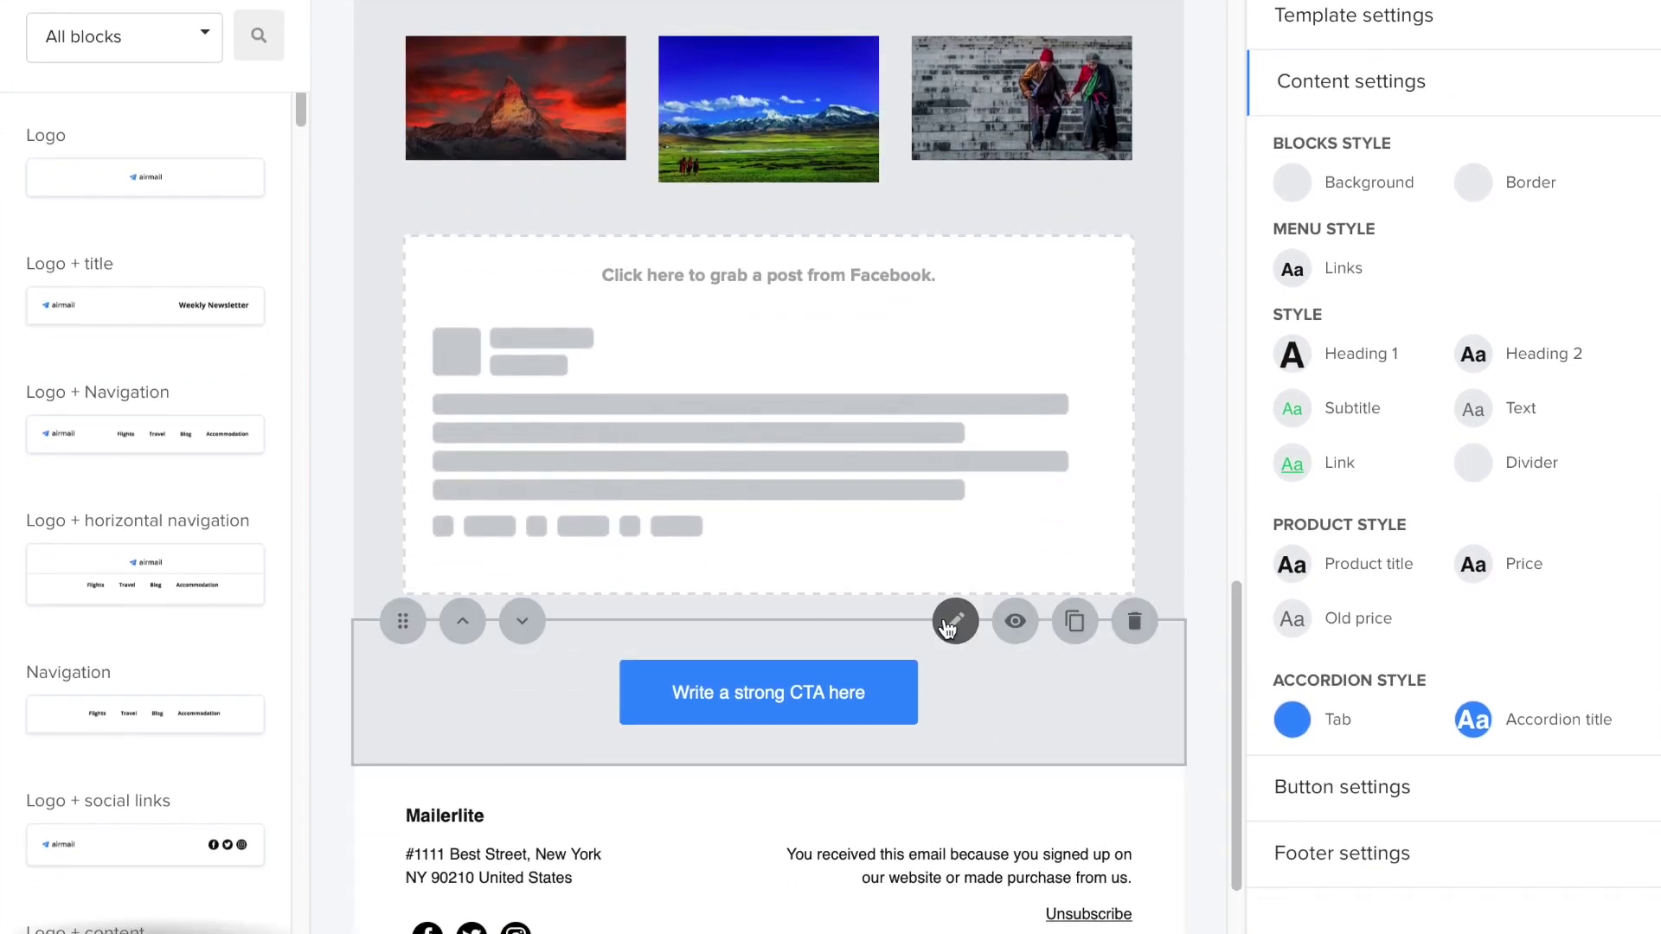
Make the 'Write a strong CTA here' button background black (#000000) and save the block.
left_click(954, 622)
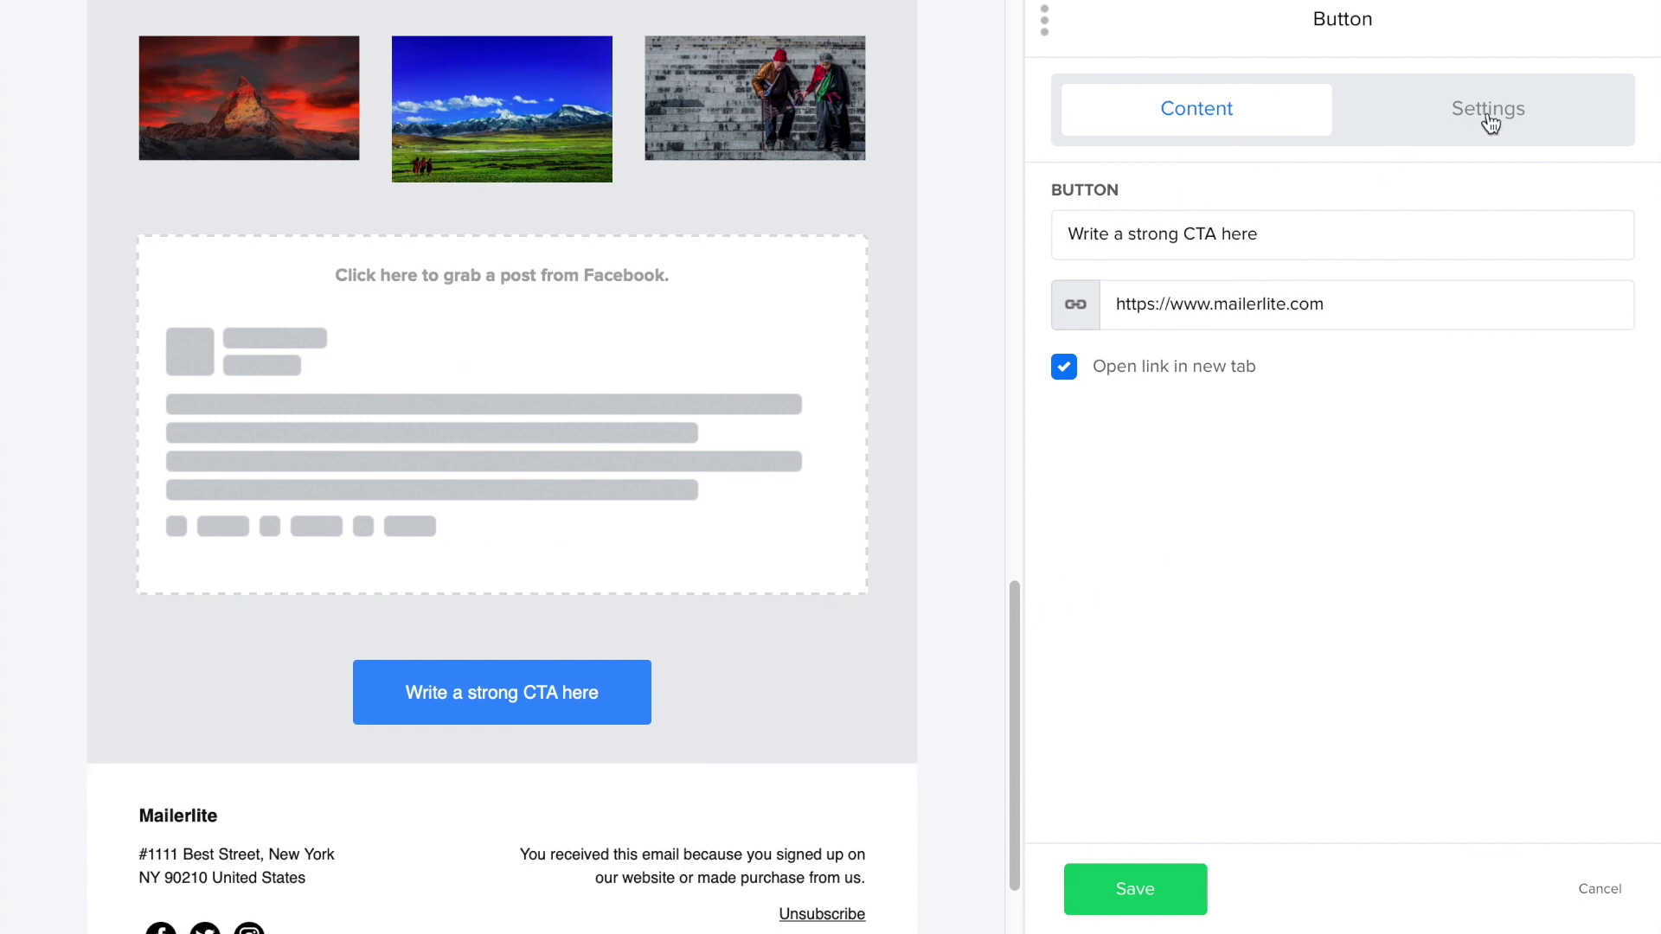
left_click(1490, 123)
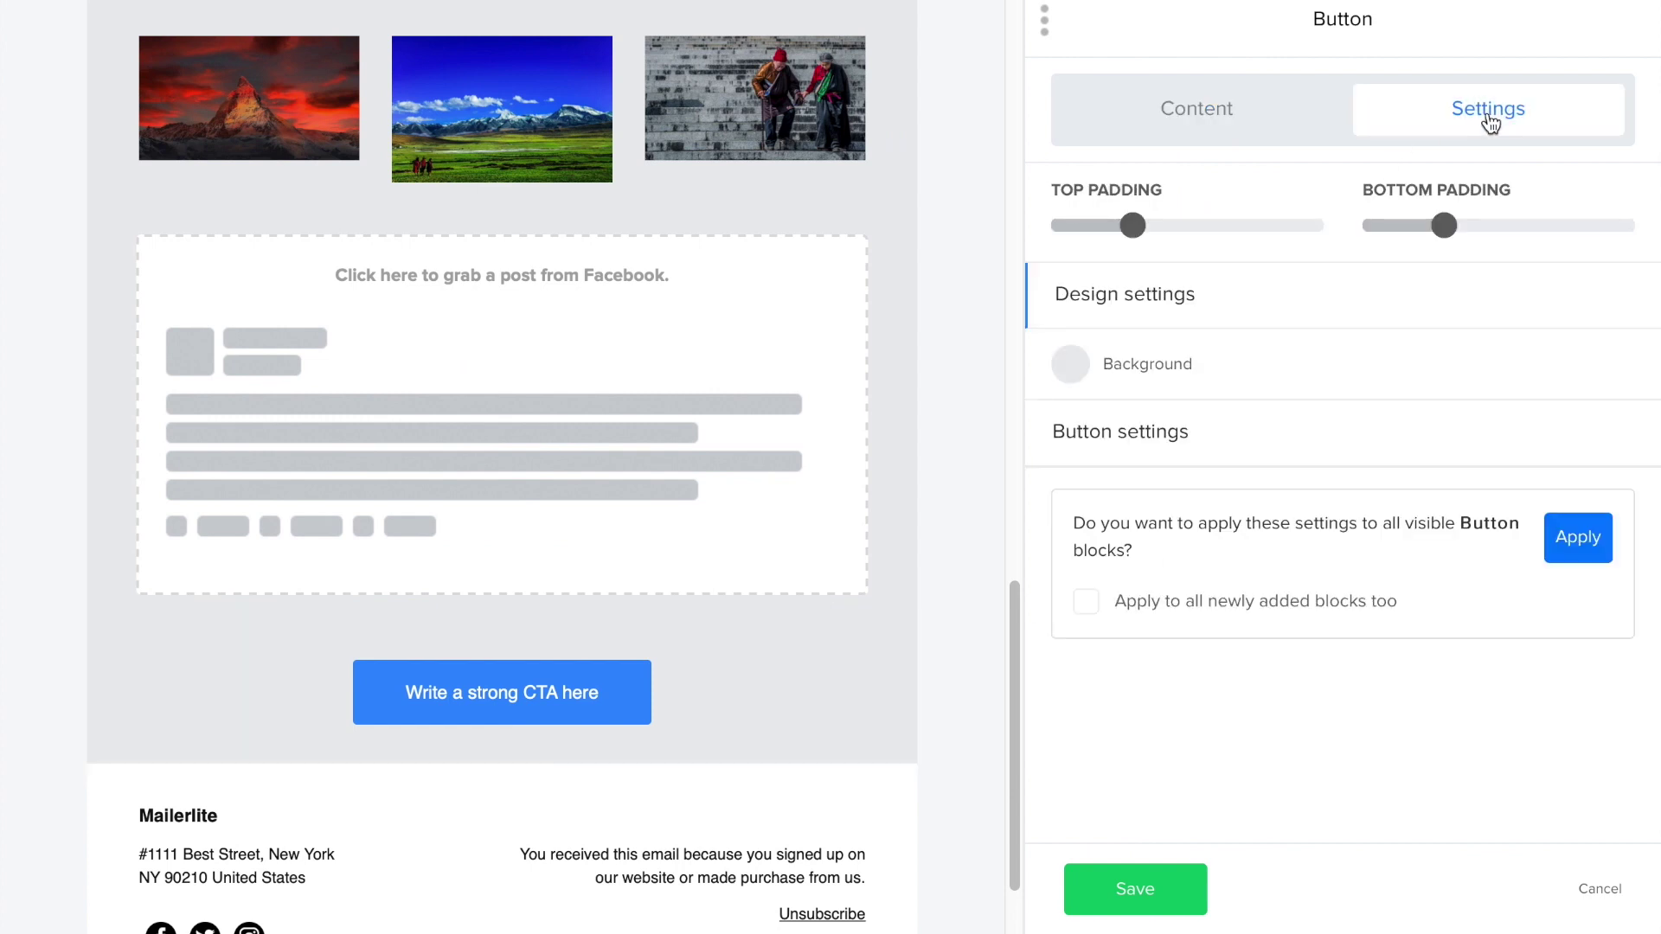
left_click(1125, 437)
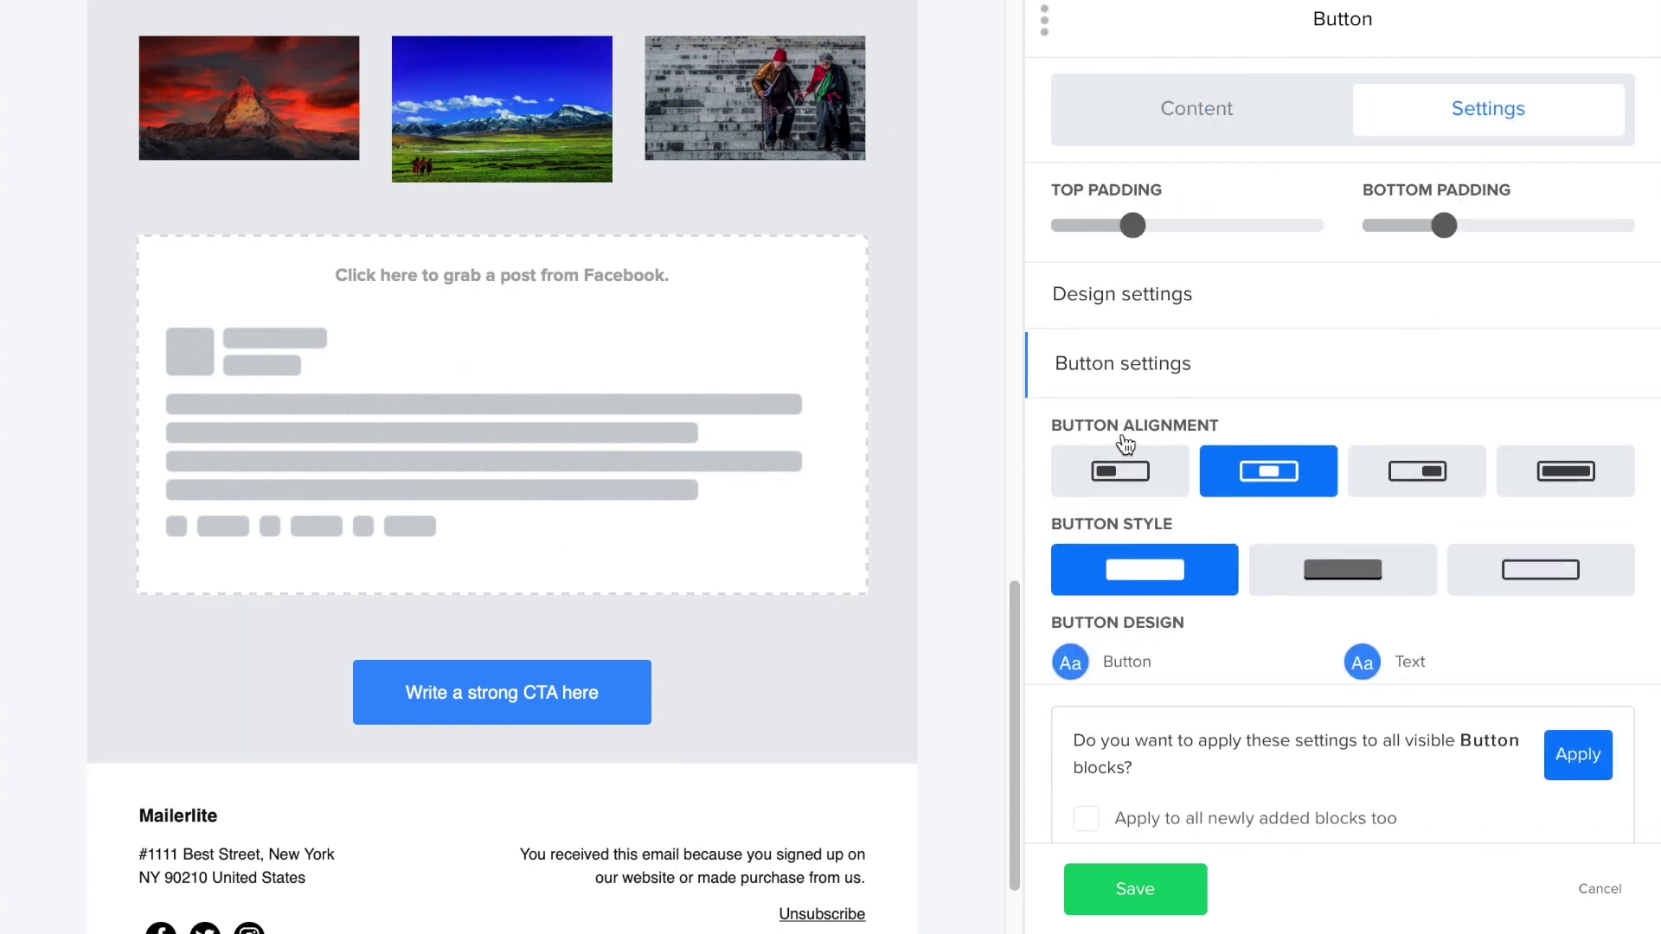
left_click(1072, 661)
left_click(851, 585)
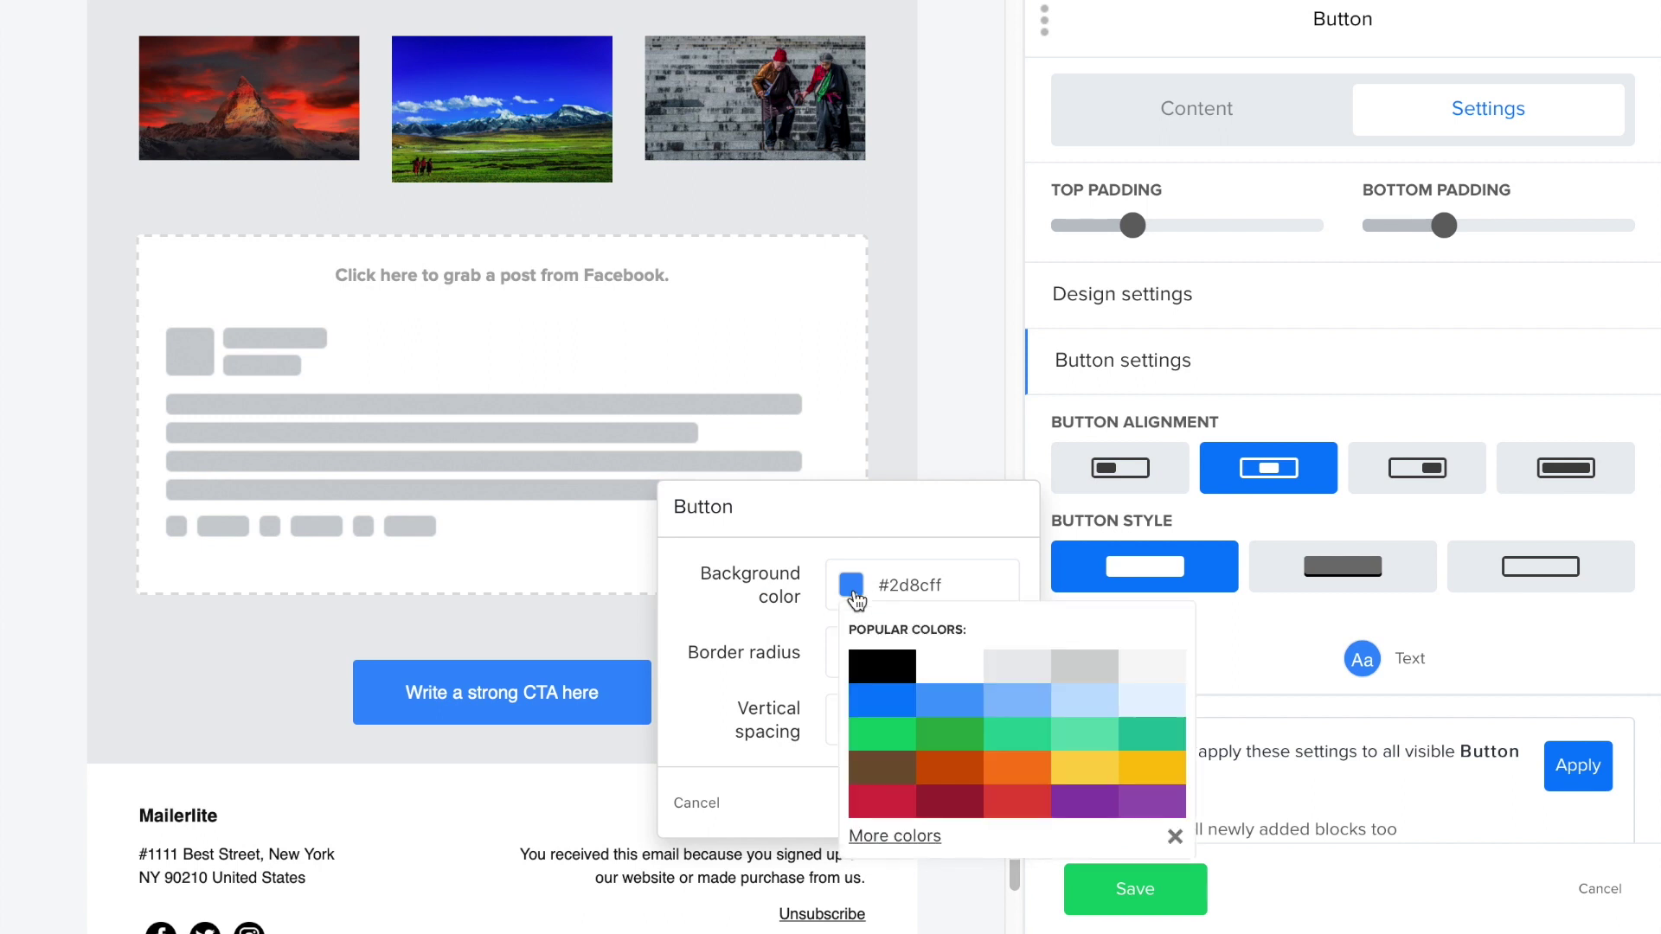
left_click(878, 679)
left_click(699, 731)
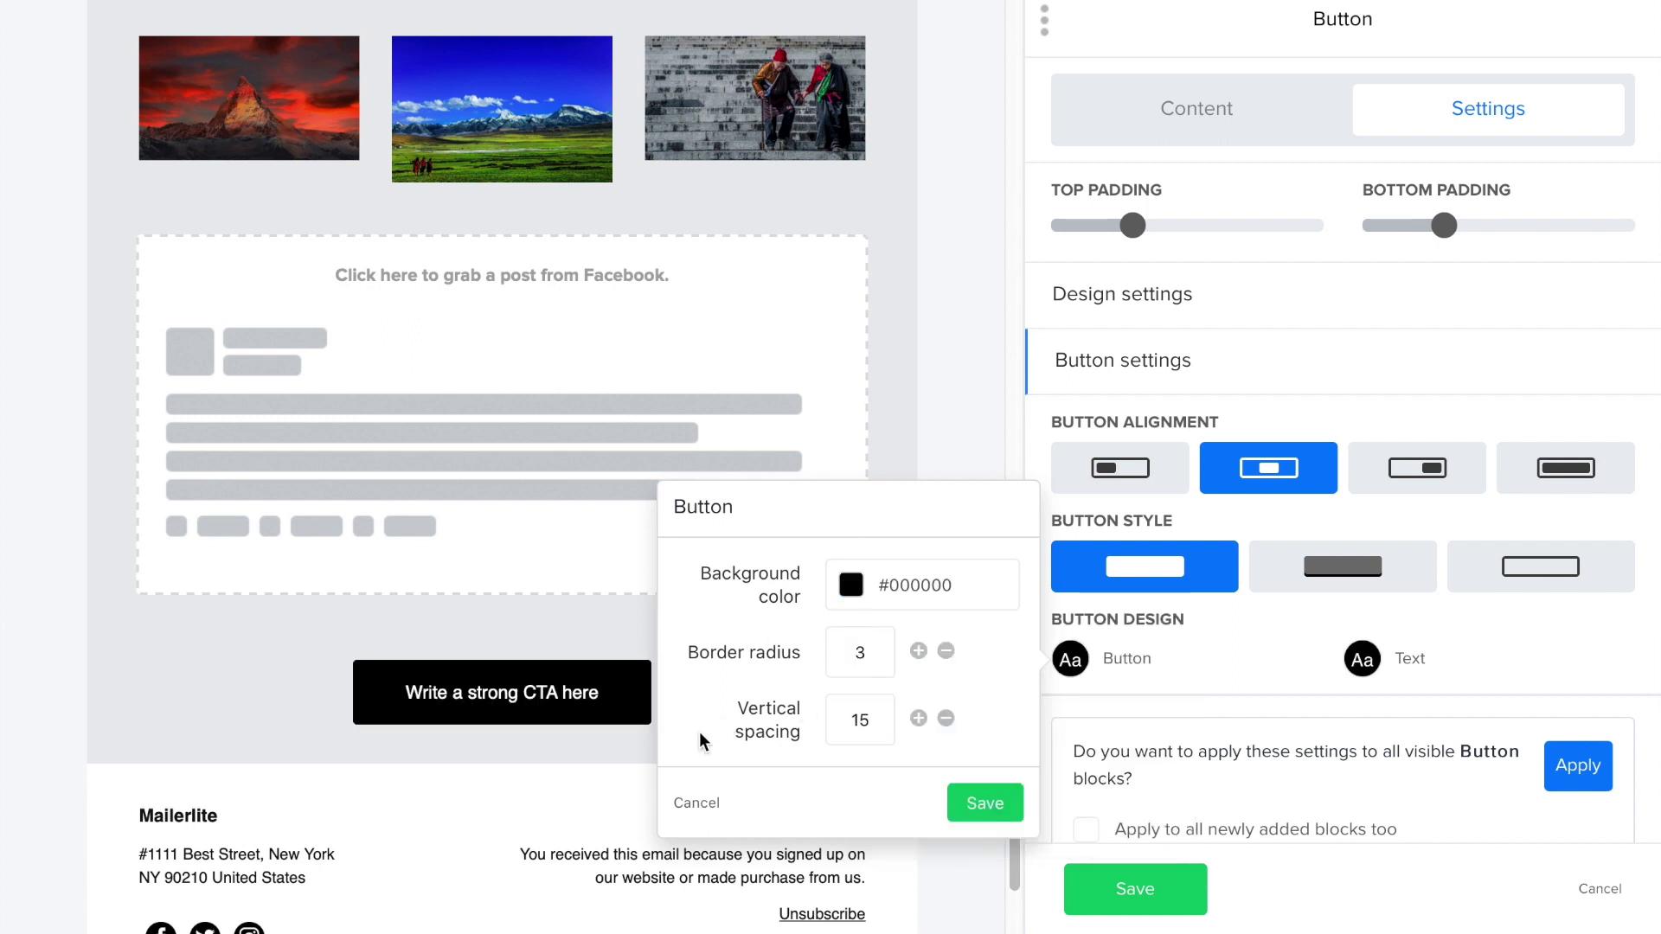
left_click(984, 805)
left_click(1116, 878)
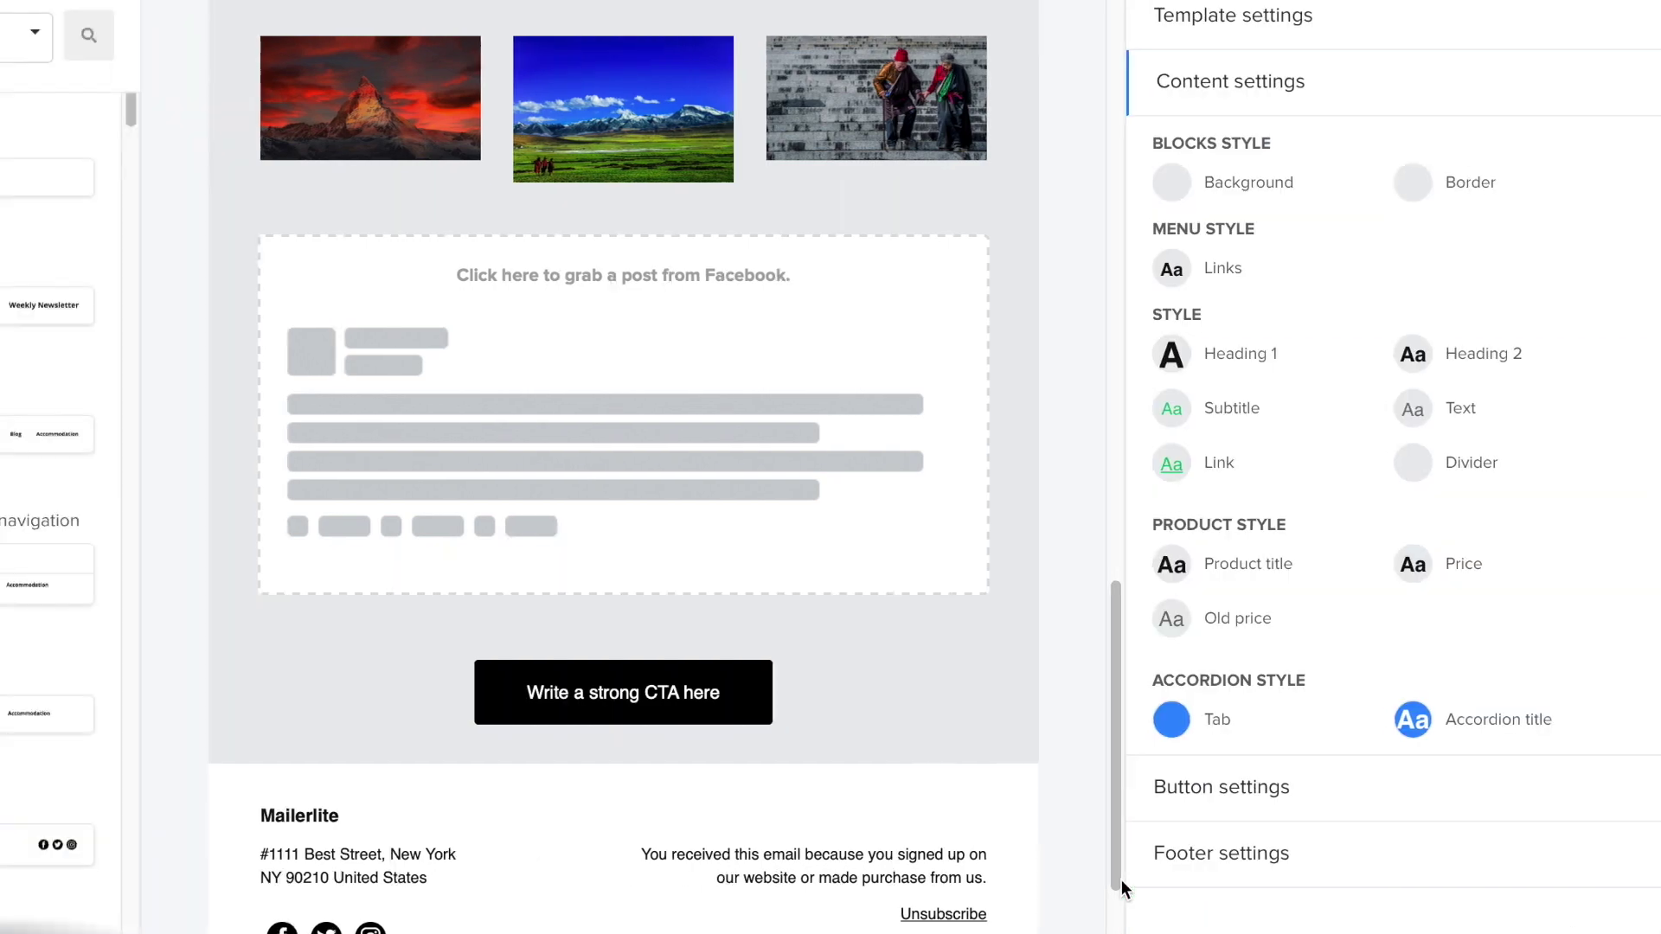
left_click_drag(1226, 814, 1142, 320)
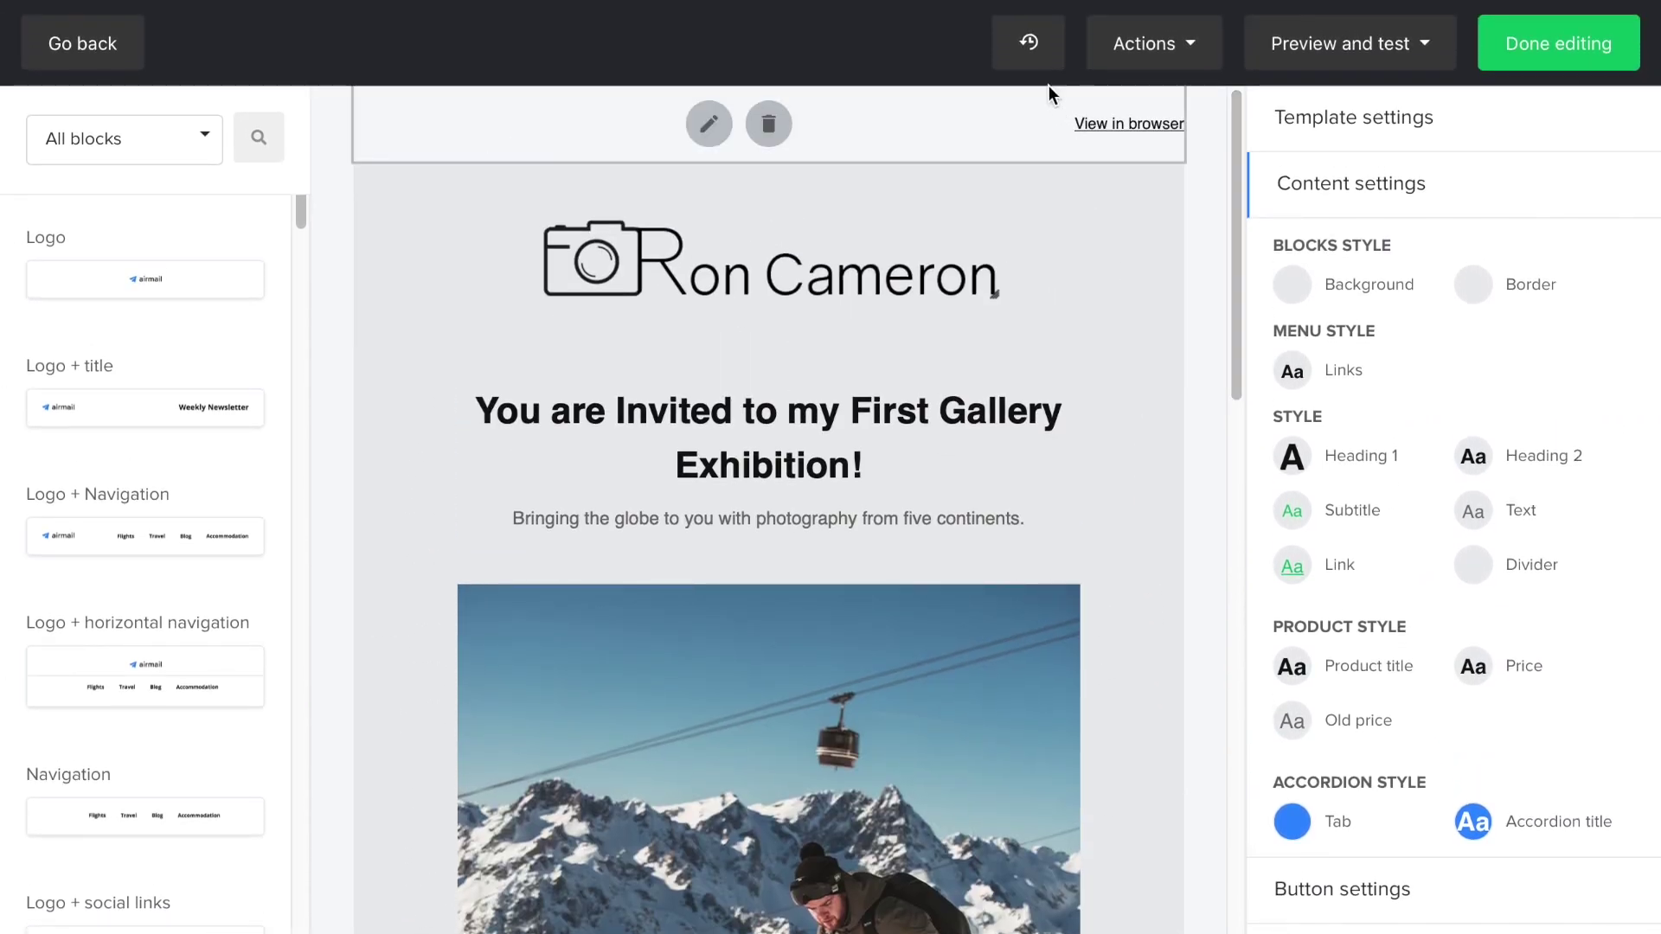
Undo the email's recent changes back to the 'Block Facebook Post deleted' point in history.
left_click(1035, 49)
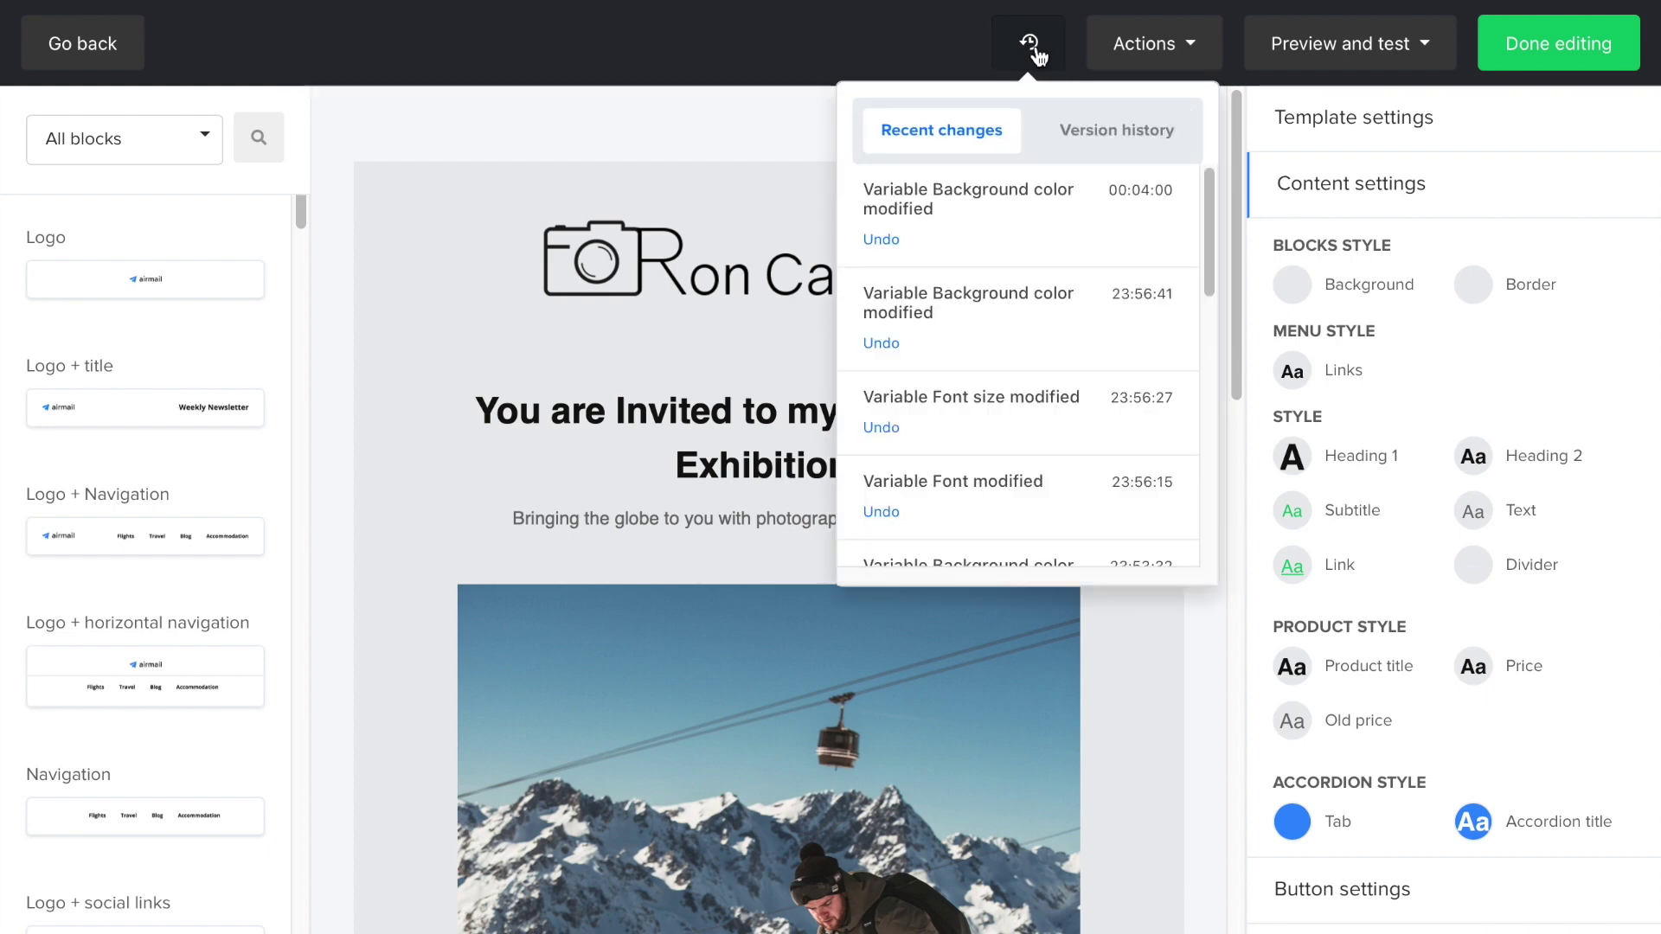
scroll(1209, 237, "down", 5)
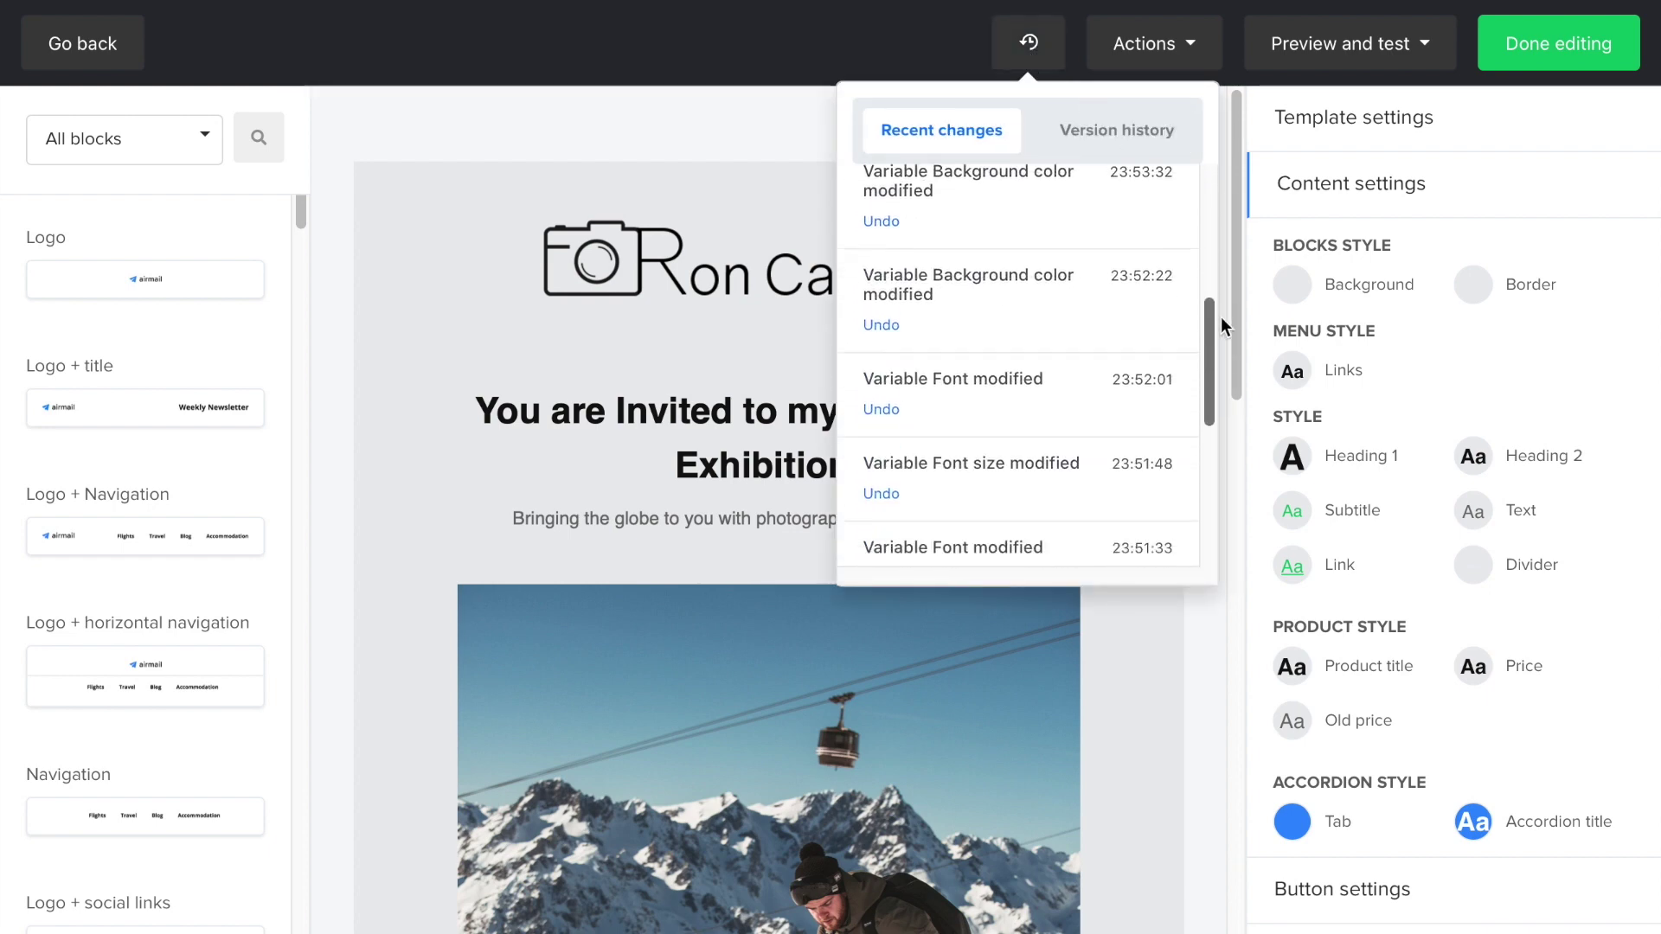
left_click_drag(1222, 316, 1245, 471)
left_click(880, 436)
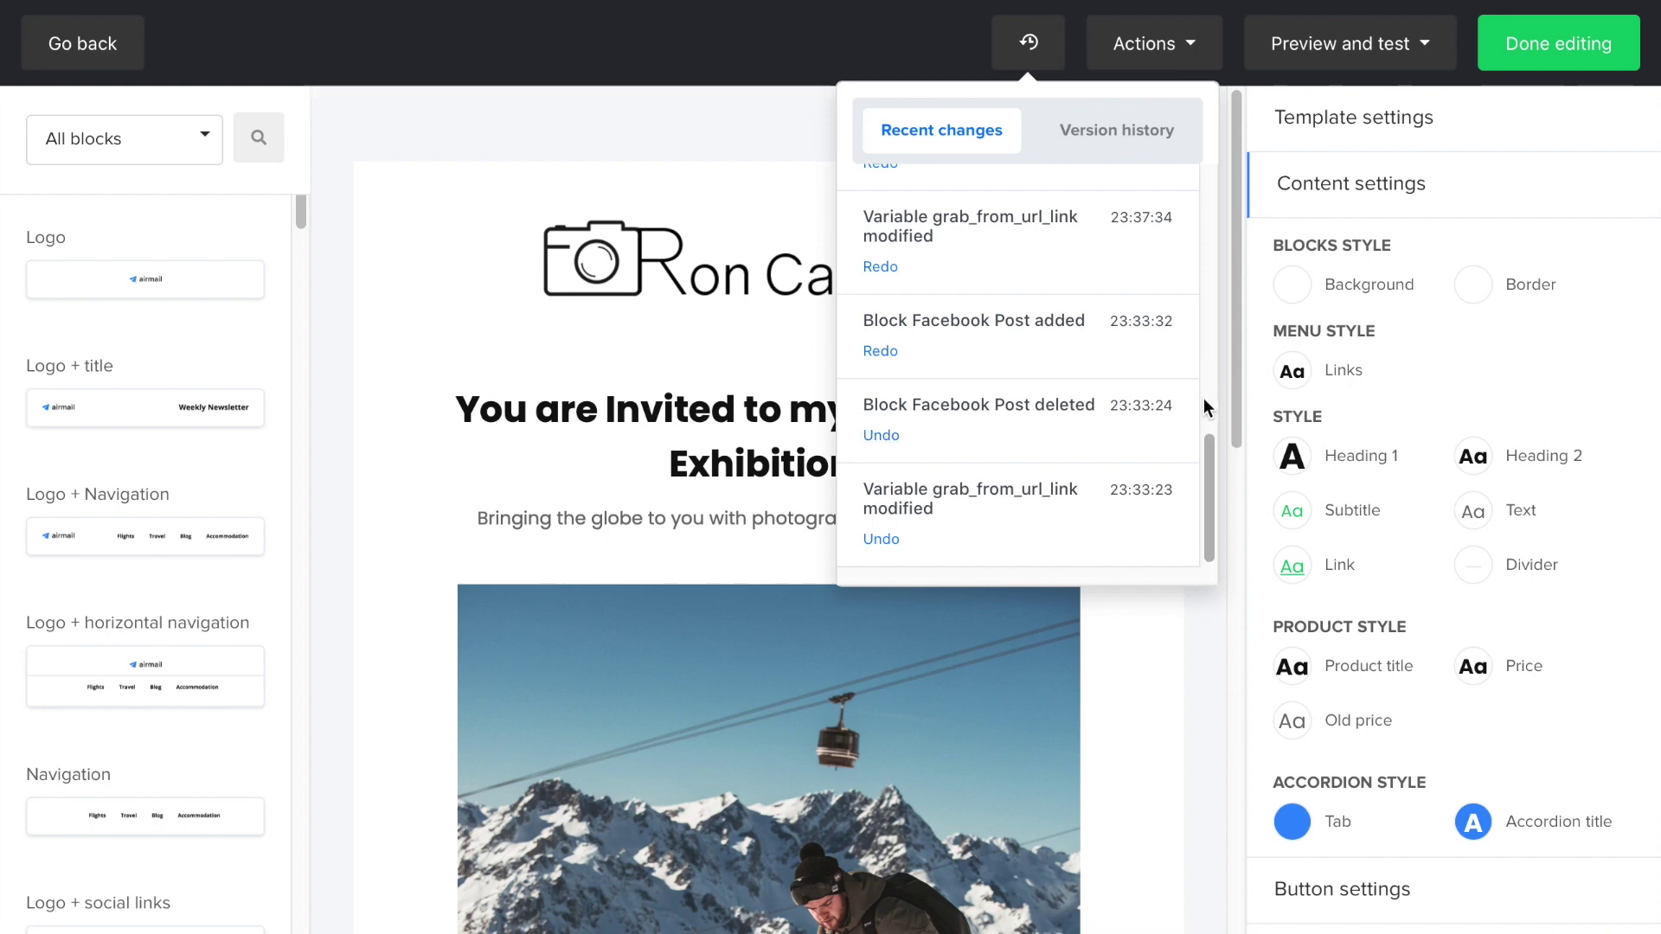
left_click_drag(1209, 451, 1202, 127)
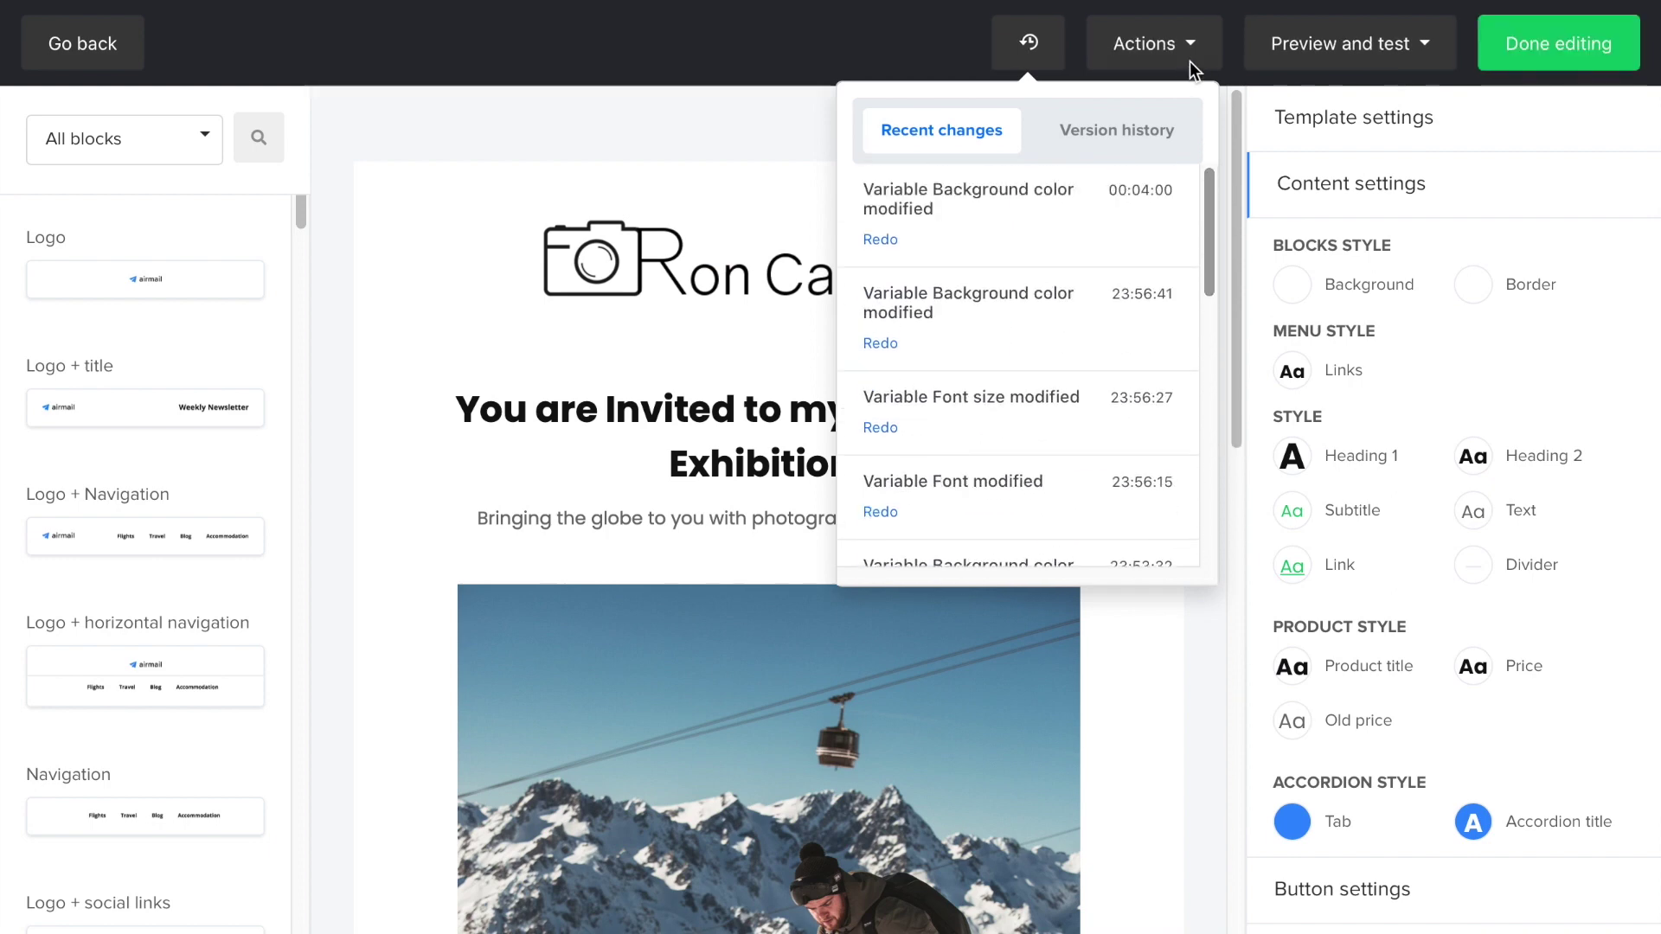
left_click(1029, 45)
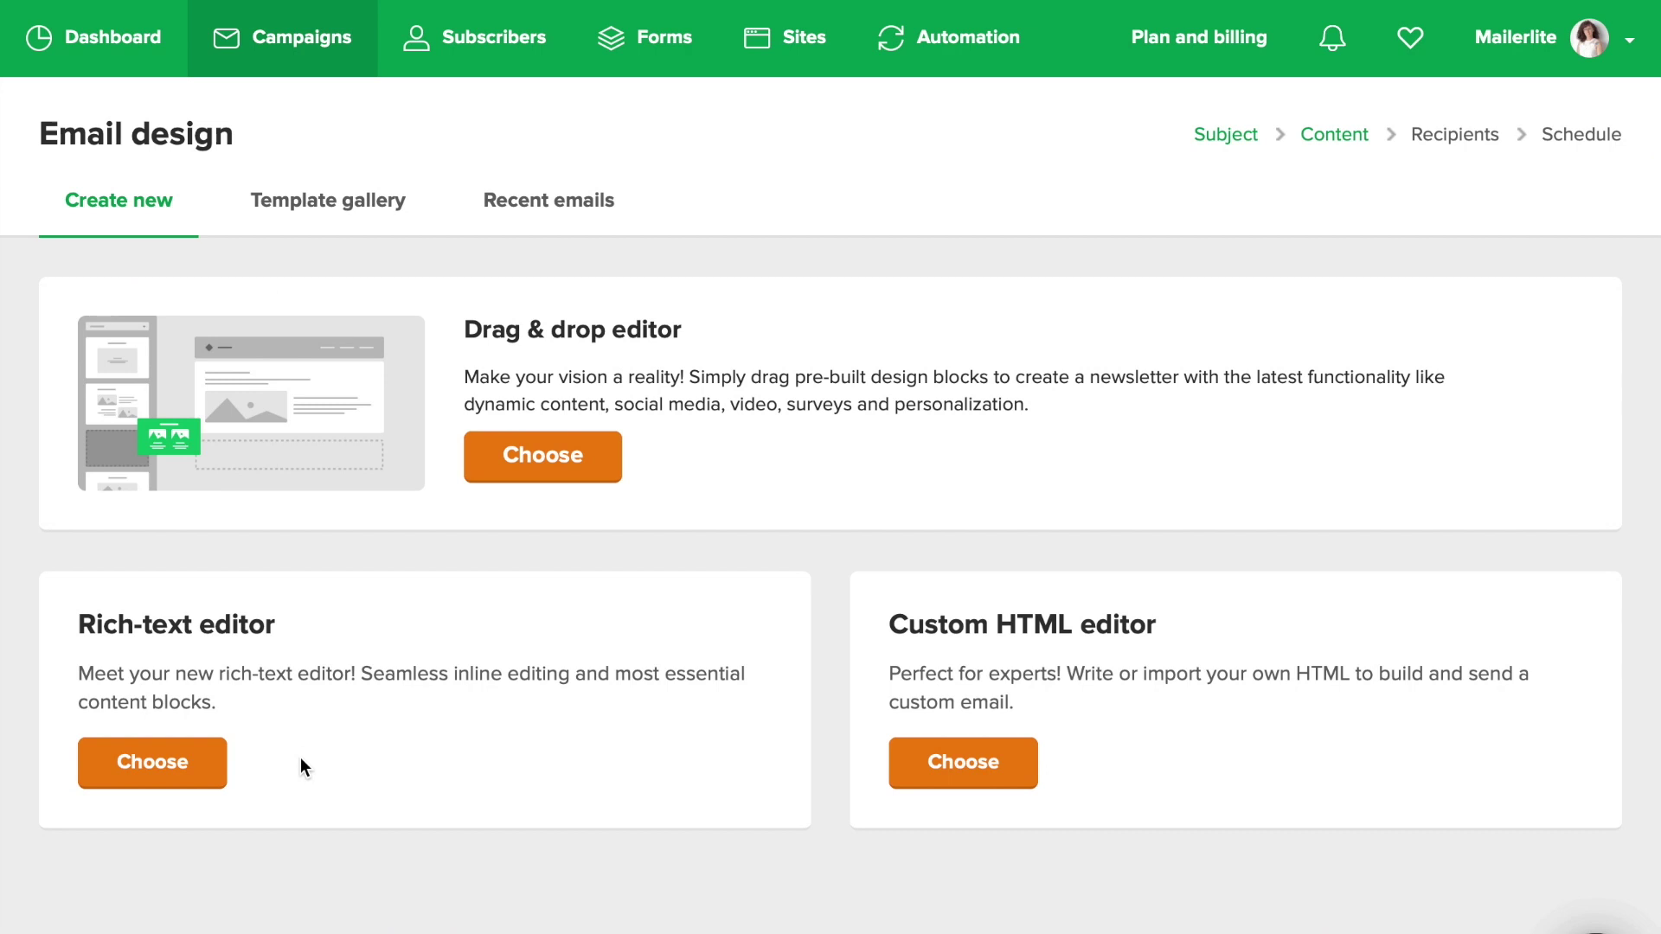
Start a new rich-text email and paste the invitation text into its text block.
left_click(153, 763)
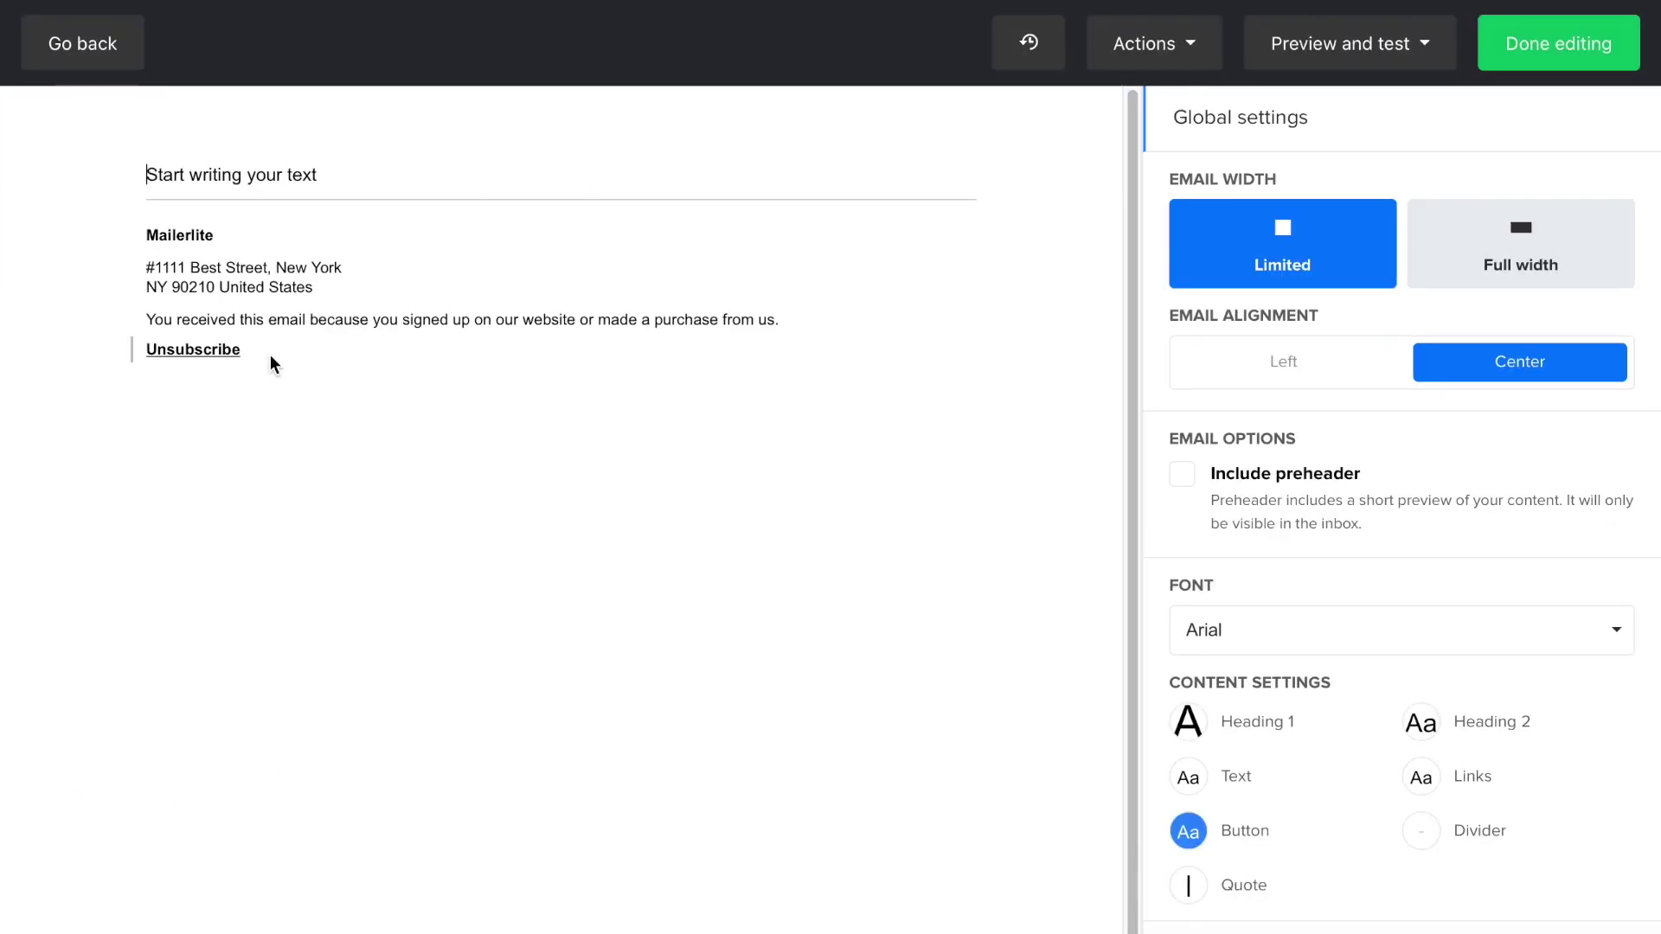
left_click(219, 167)
type("You are Invited to my First Gallery Exhibition! Bringing the gallery to you with photography from five continents. After years of traveling the world and working to perfect my craft, I’m happy to announce my first photo exhibit at the Ferries Gallery of Modern Art in New York, NY. Please join me on Monday, September 13, 2021 at 6pm - 10pm for a walk through the gallery, a presentation and storytelling about my assignments in Tibet. I’m so grateful for all your support over the years! I wouldn’t have accomplished all of this without you! Also, I have a new YouTube channel where I document and share my travels and work from around the world. Subscribe to my channel!")
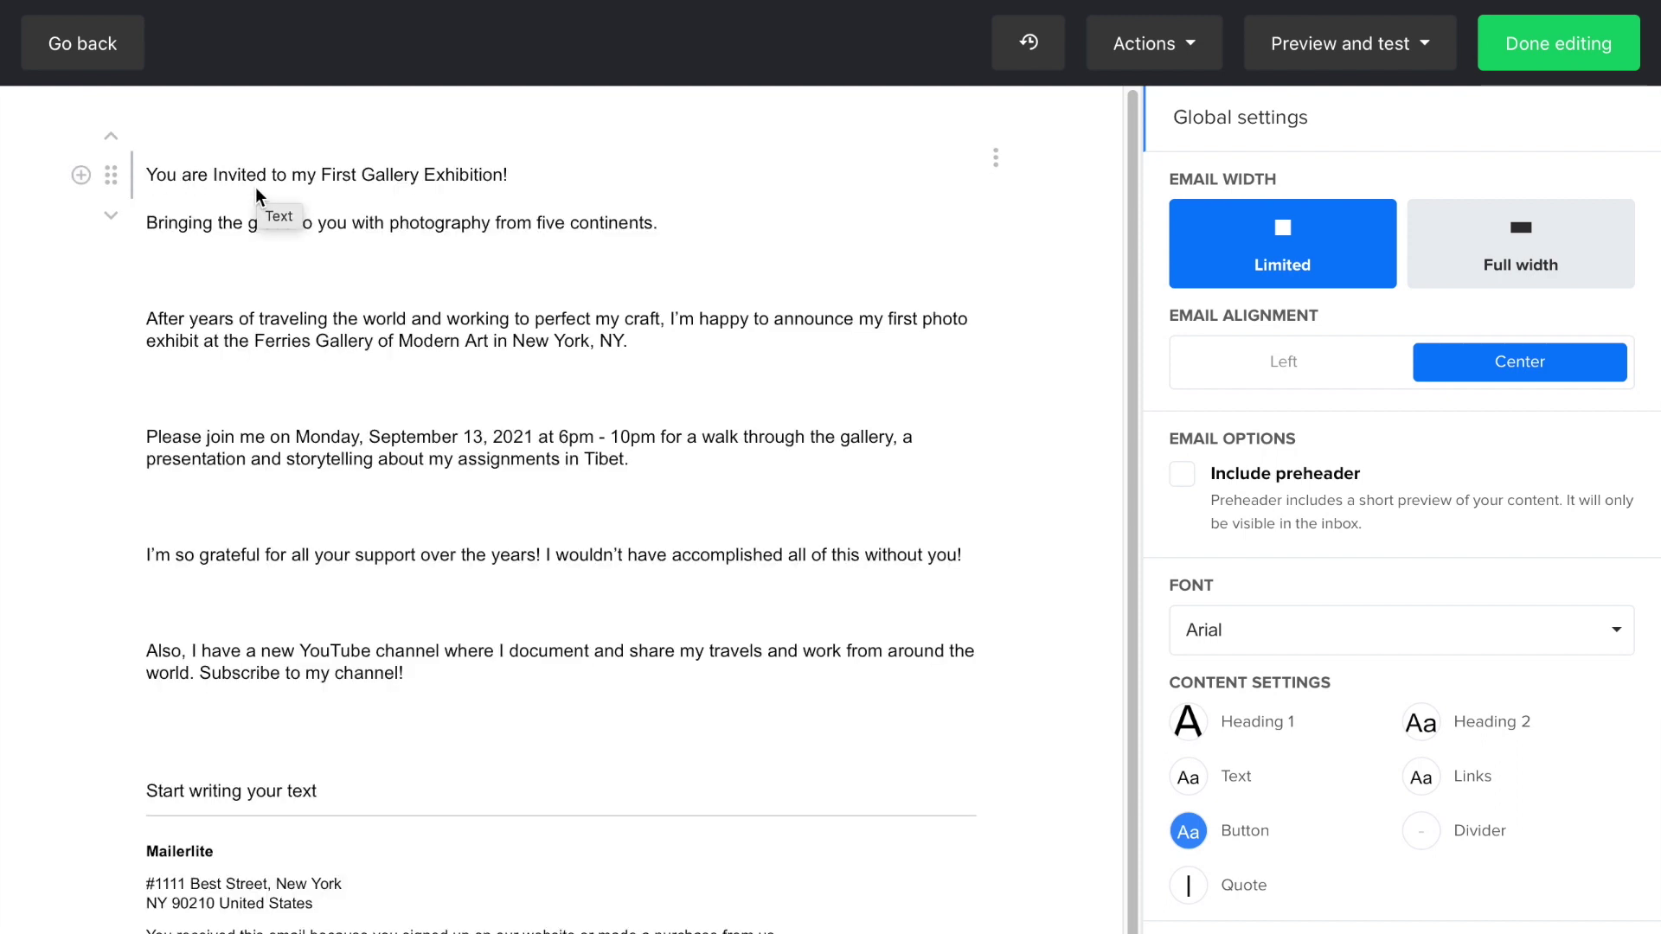
Colour the 'Ferries Gallery of Modern Art in New York, NY.' text blue and underline it.
left_click_drag(634, 343, 262, 346)
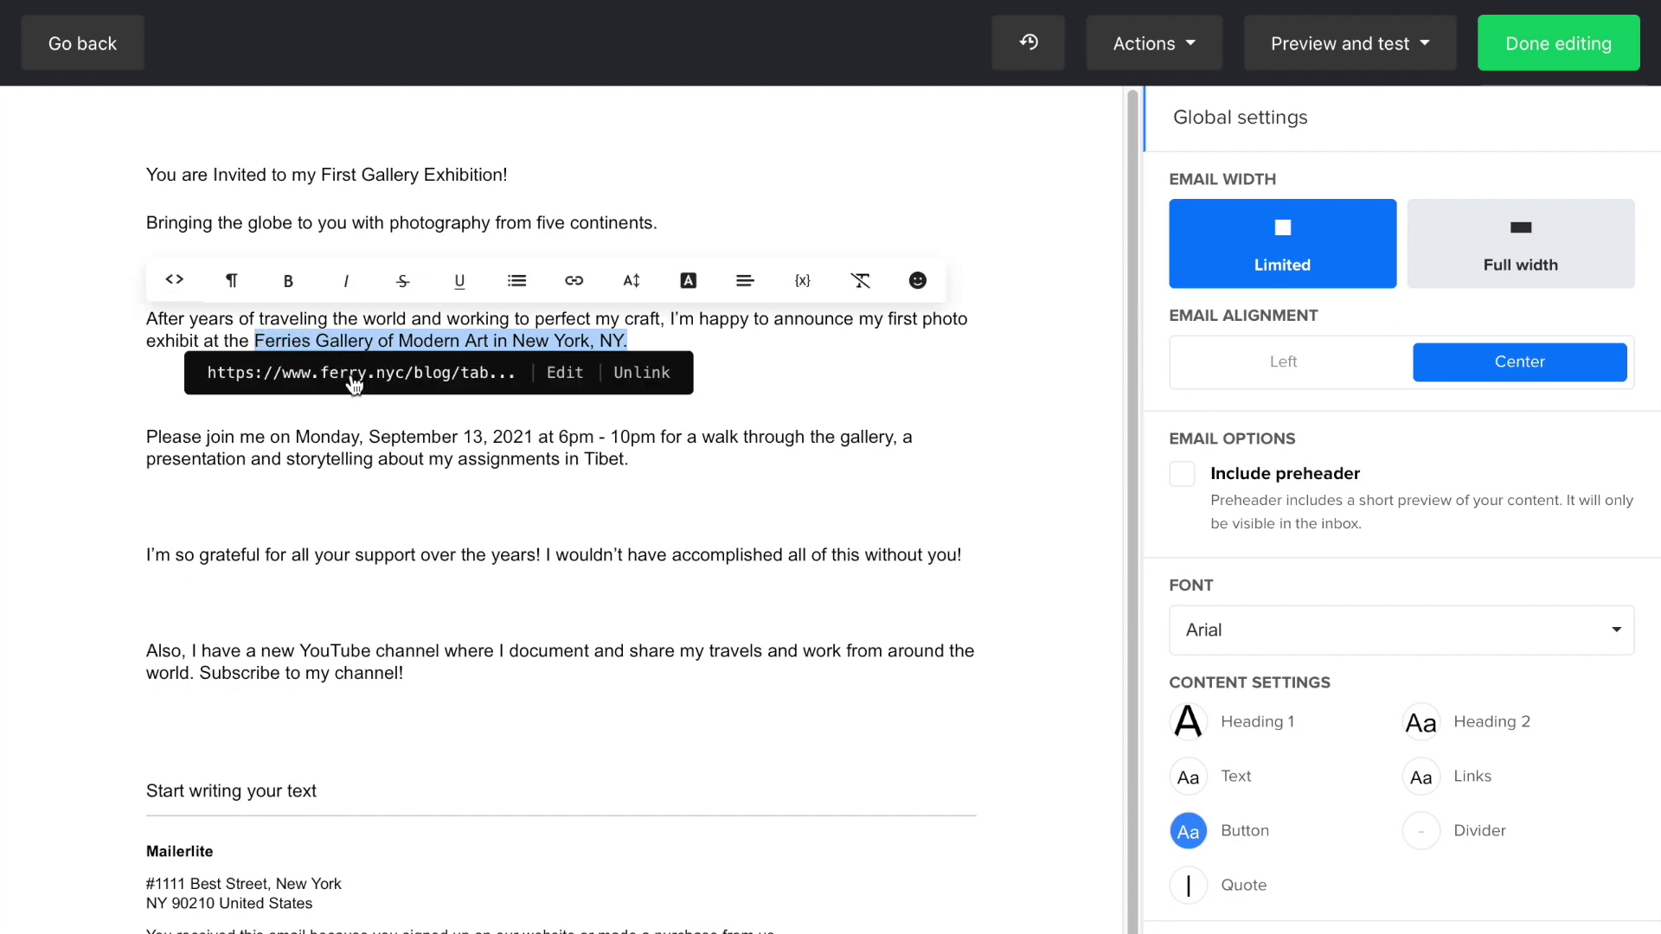
left_click(686, 286)
left_click(701, 376)
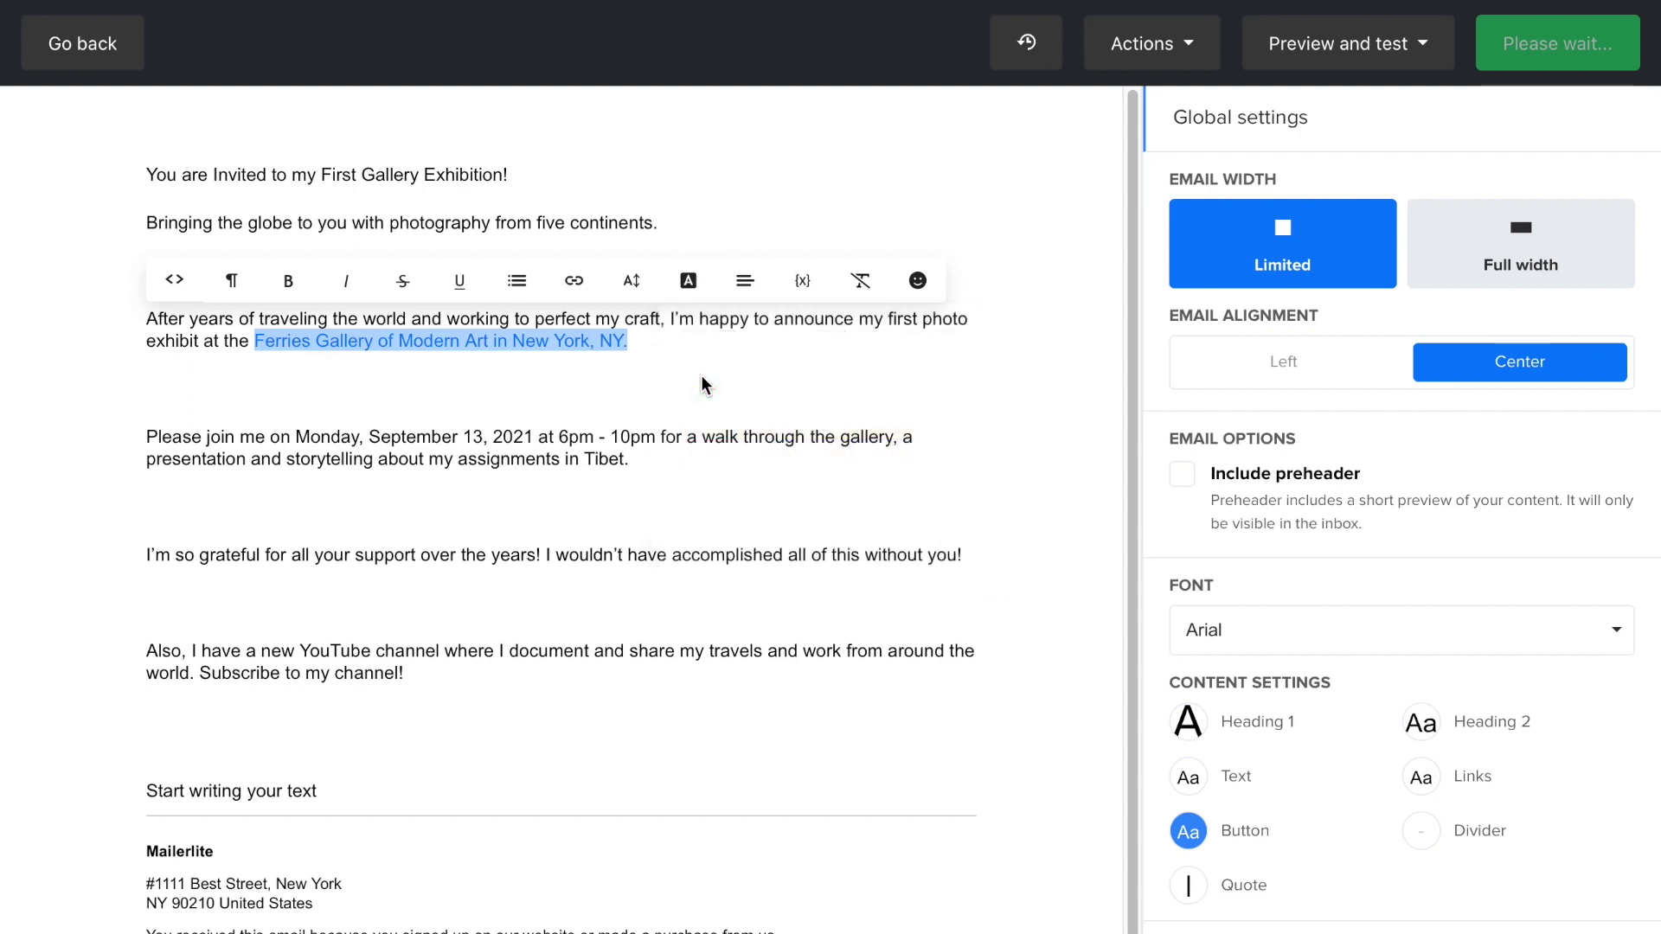
left_click(459, 297)
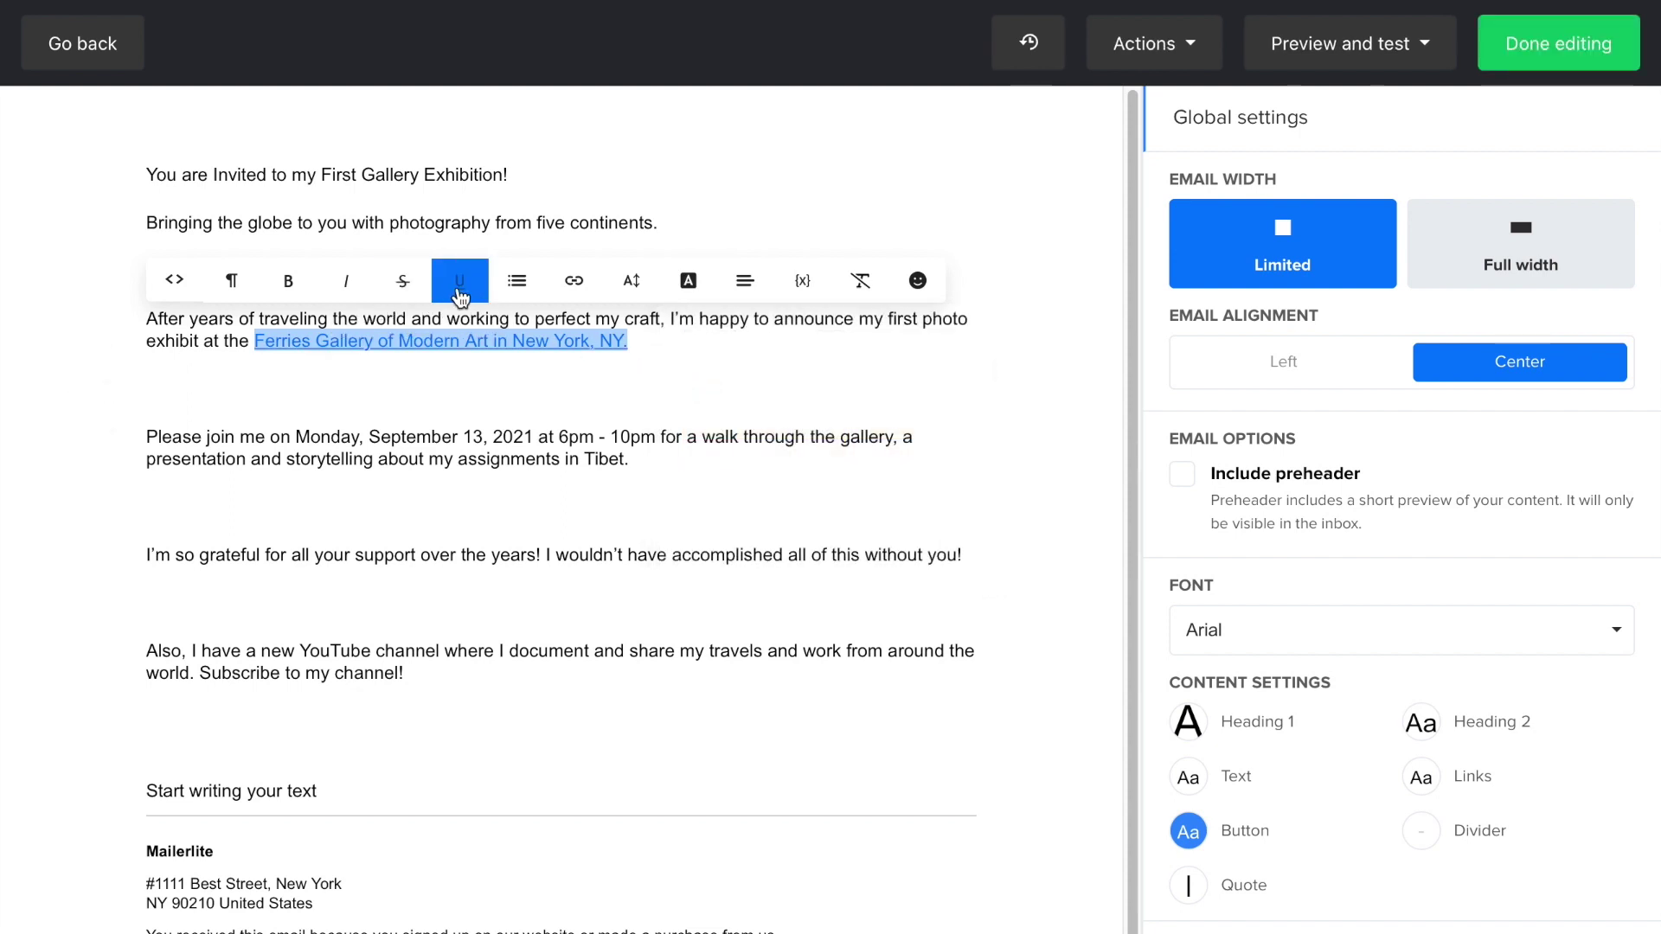
Underline the word YouTube in the channel paragraph and apply a text colour to it.
left_click(567, 414)
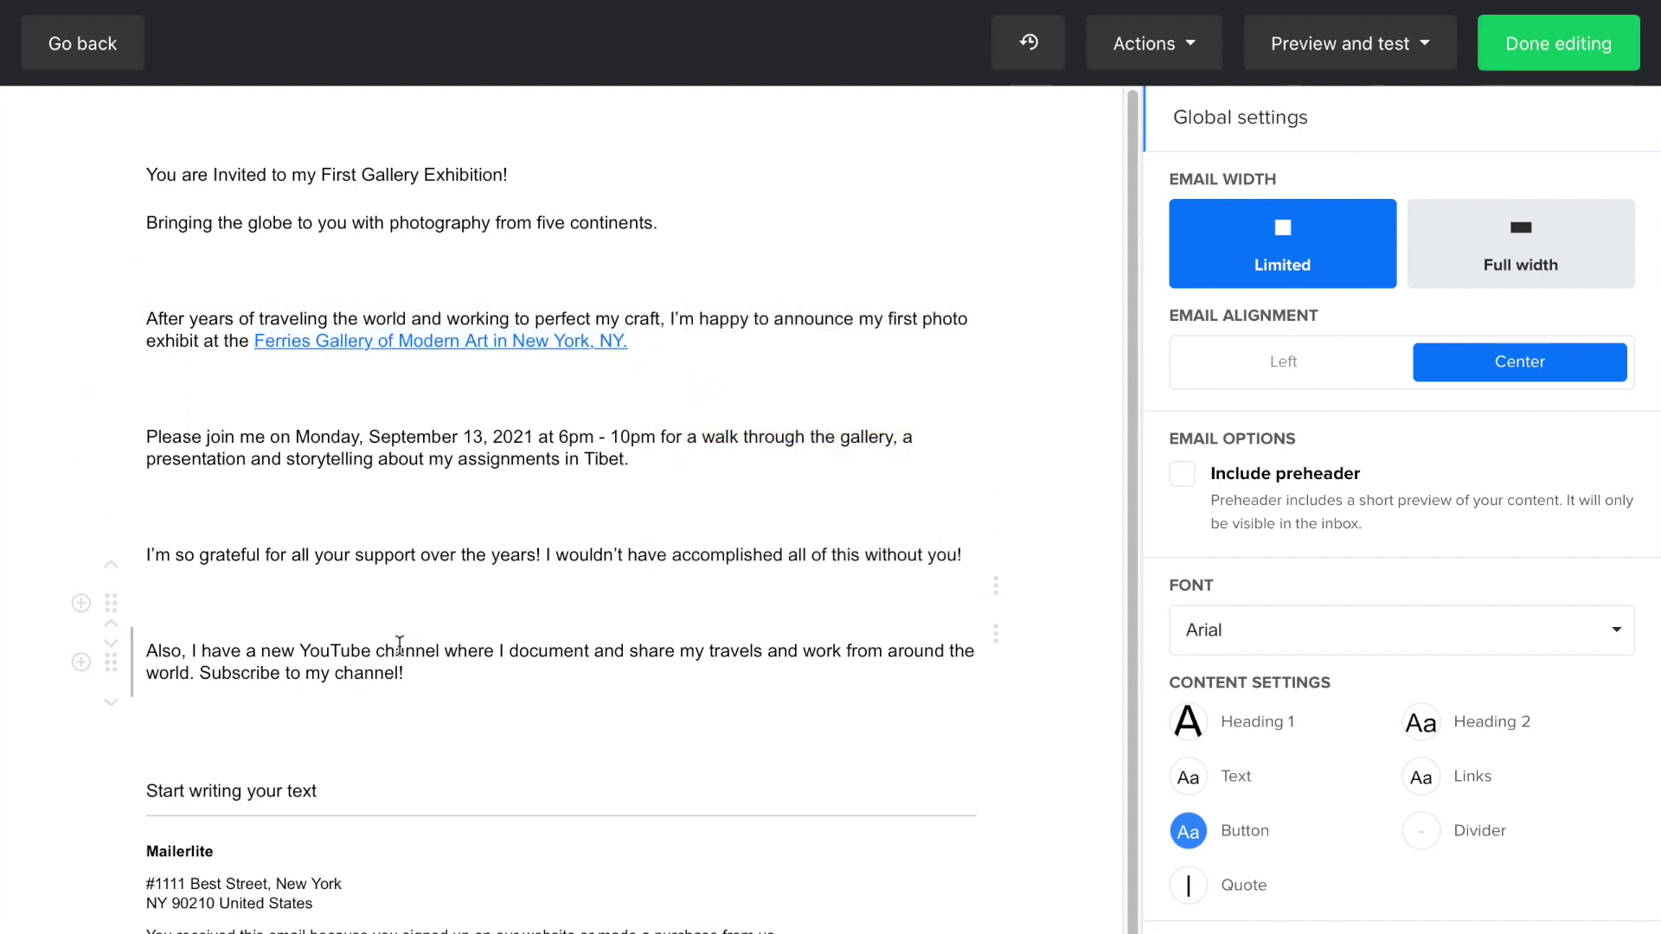
left_click_drag(299, 650, 371, 650)
left_click(459, 612)
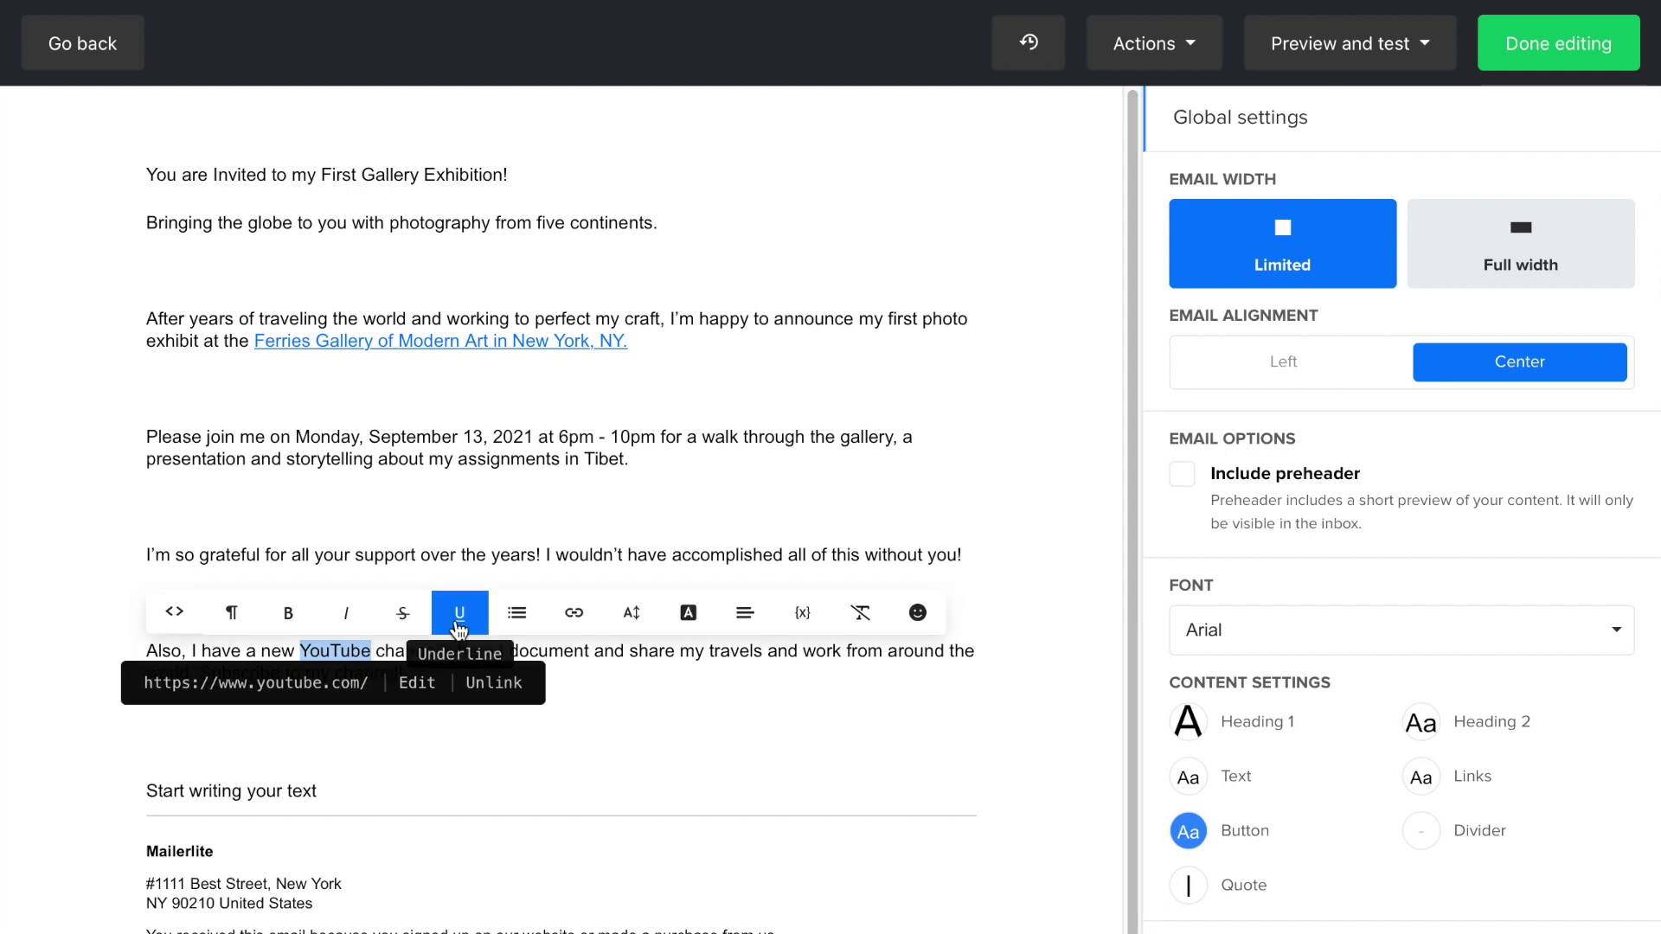
left_click(689, 613)
left_click(693, 699)
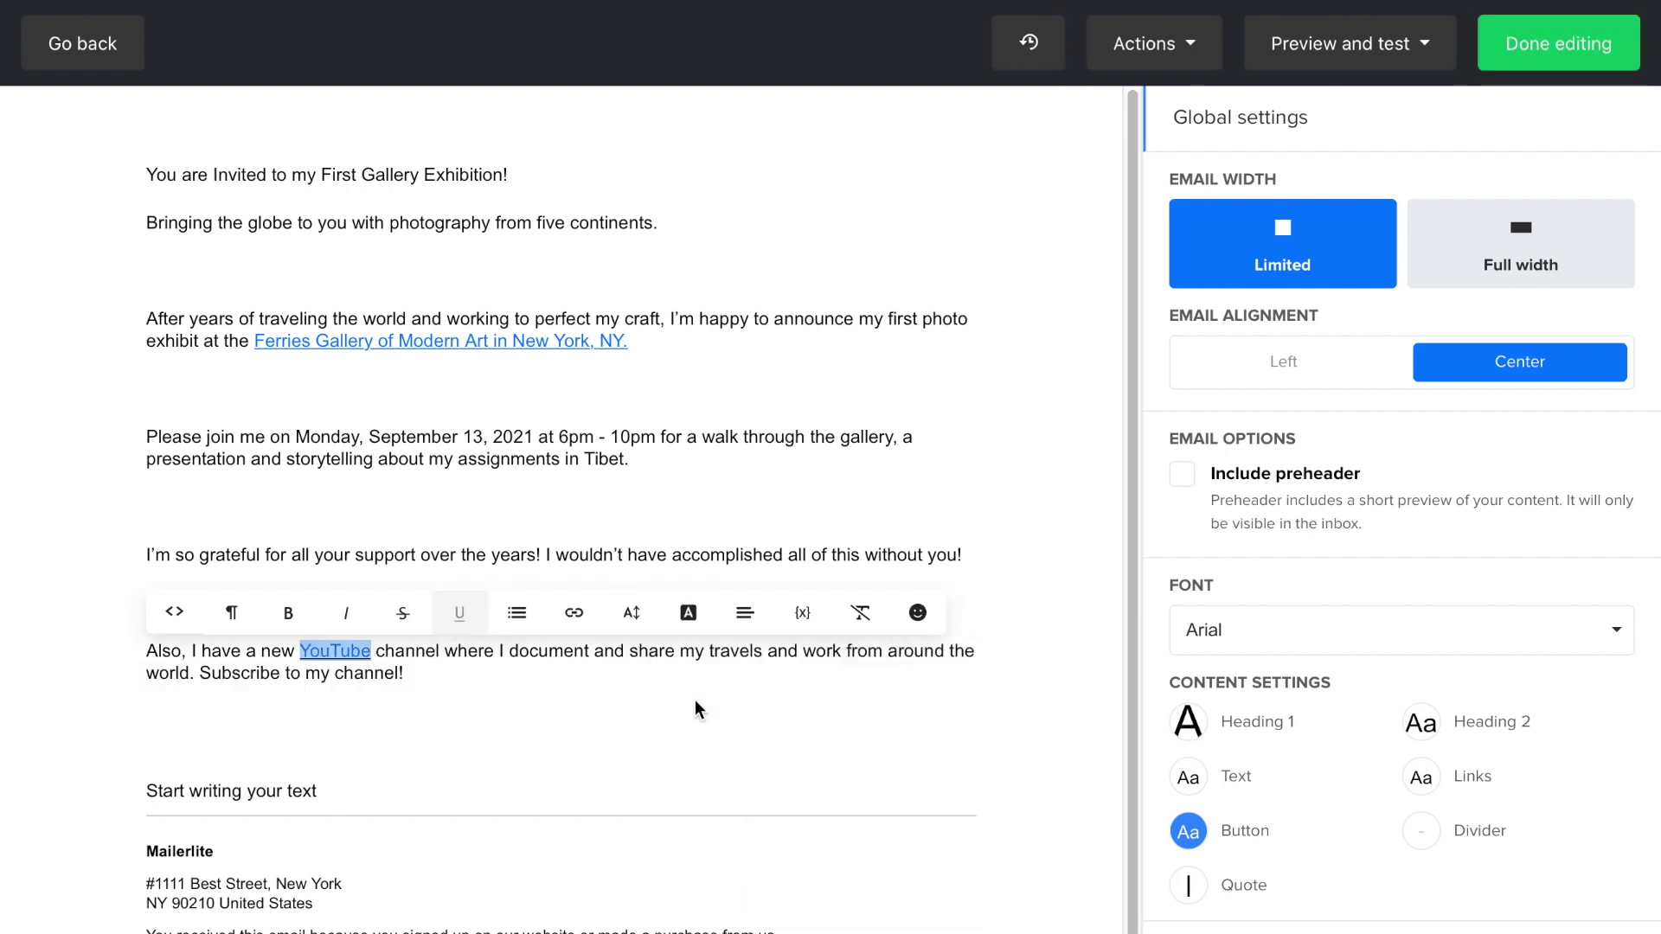
left_click(549, 697)
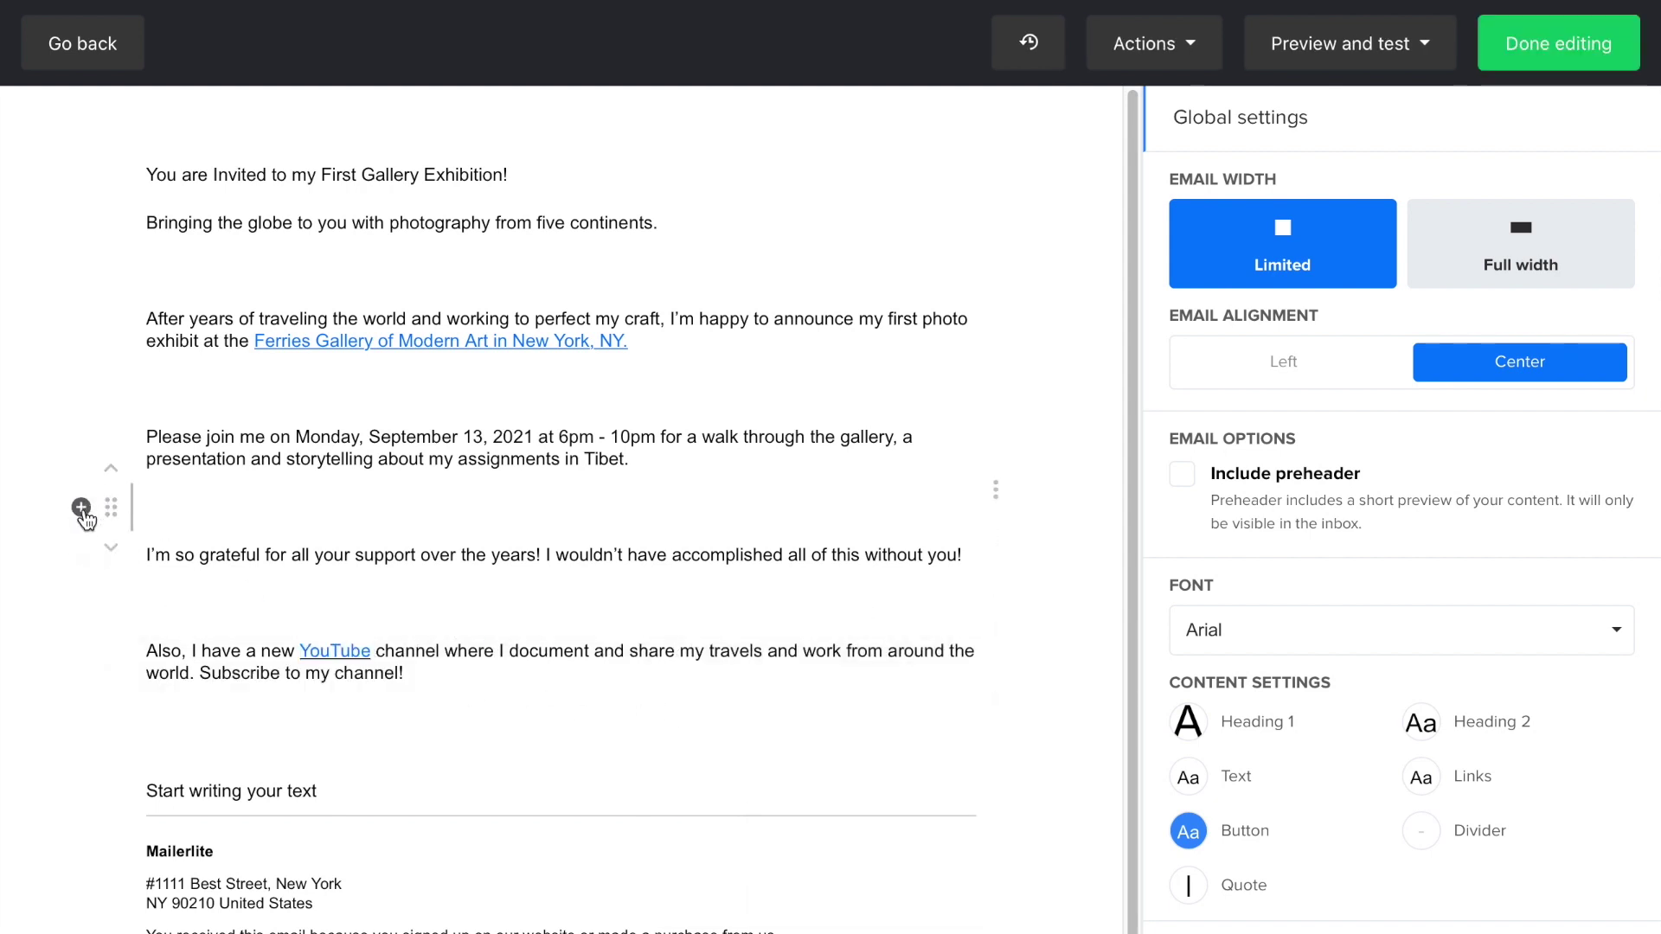
Insert an image block after the event details paragraph, then reopen the block list further down.
left_click(81, 509)
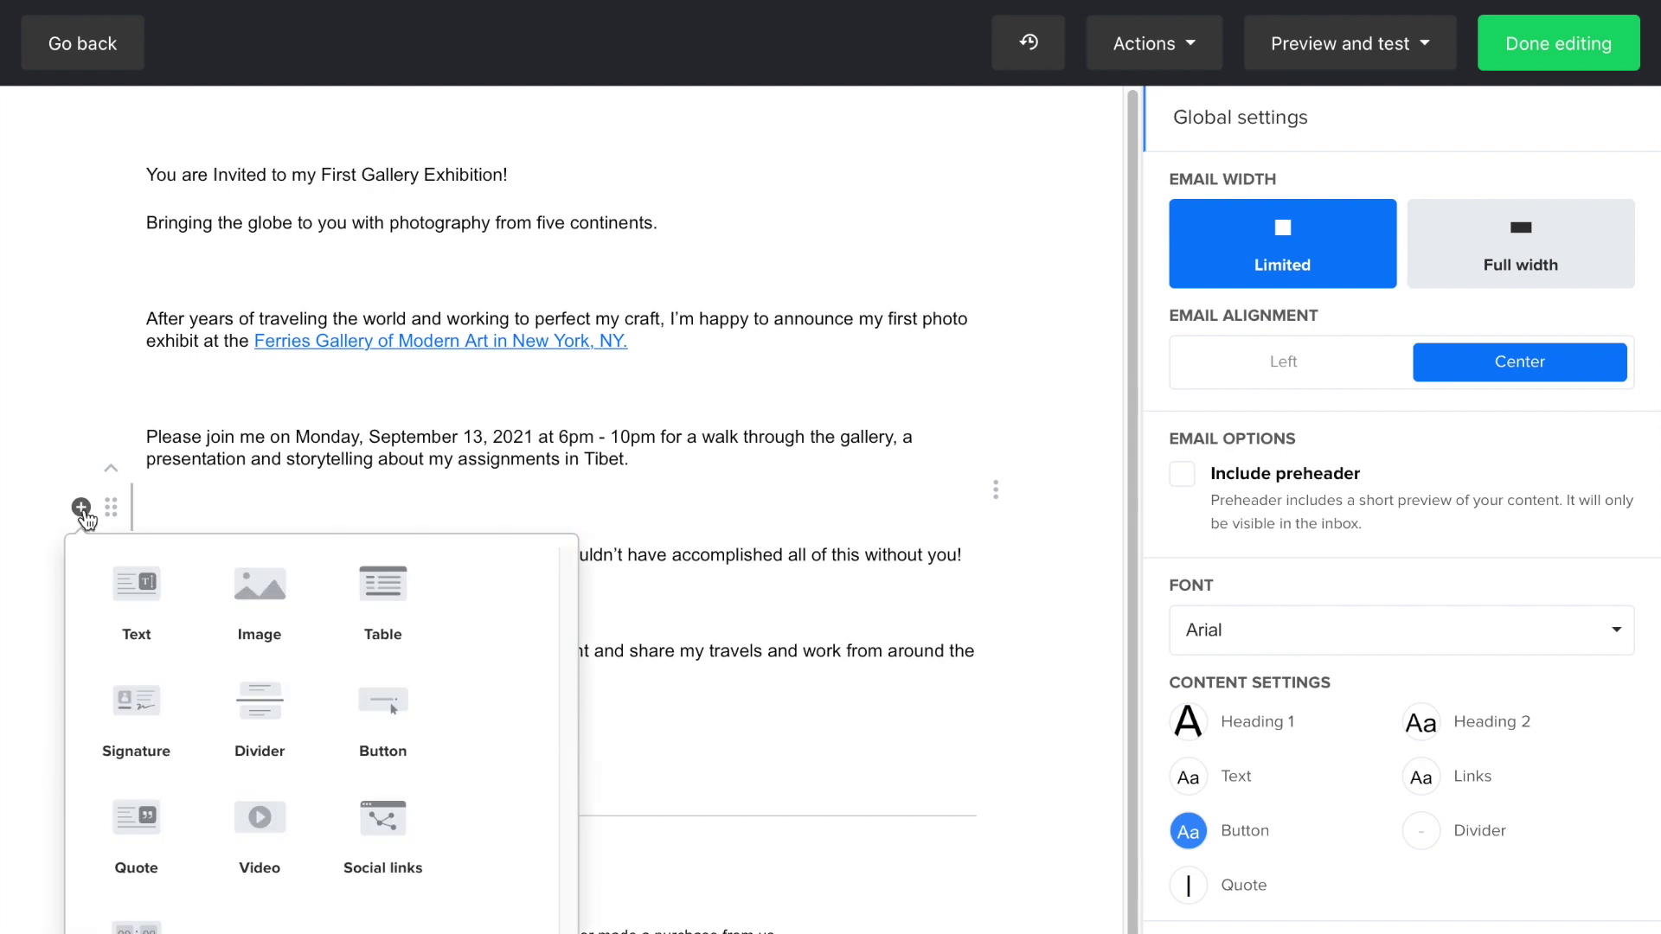
left_click(256, 595)
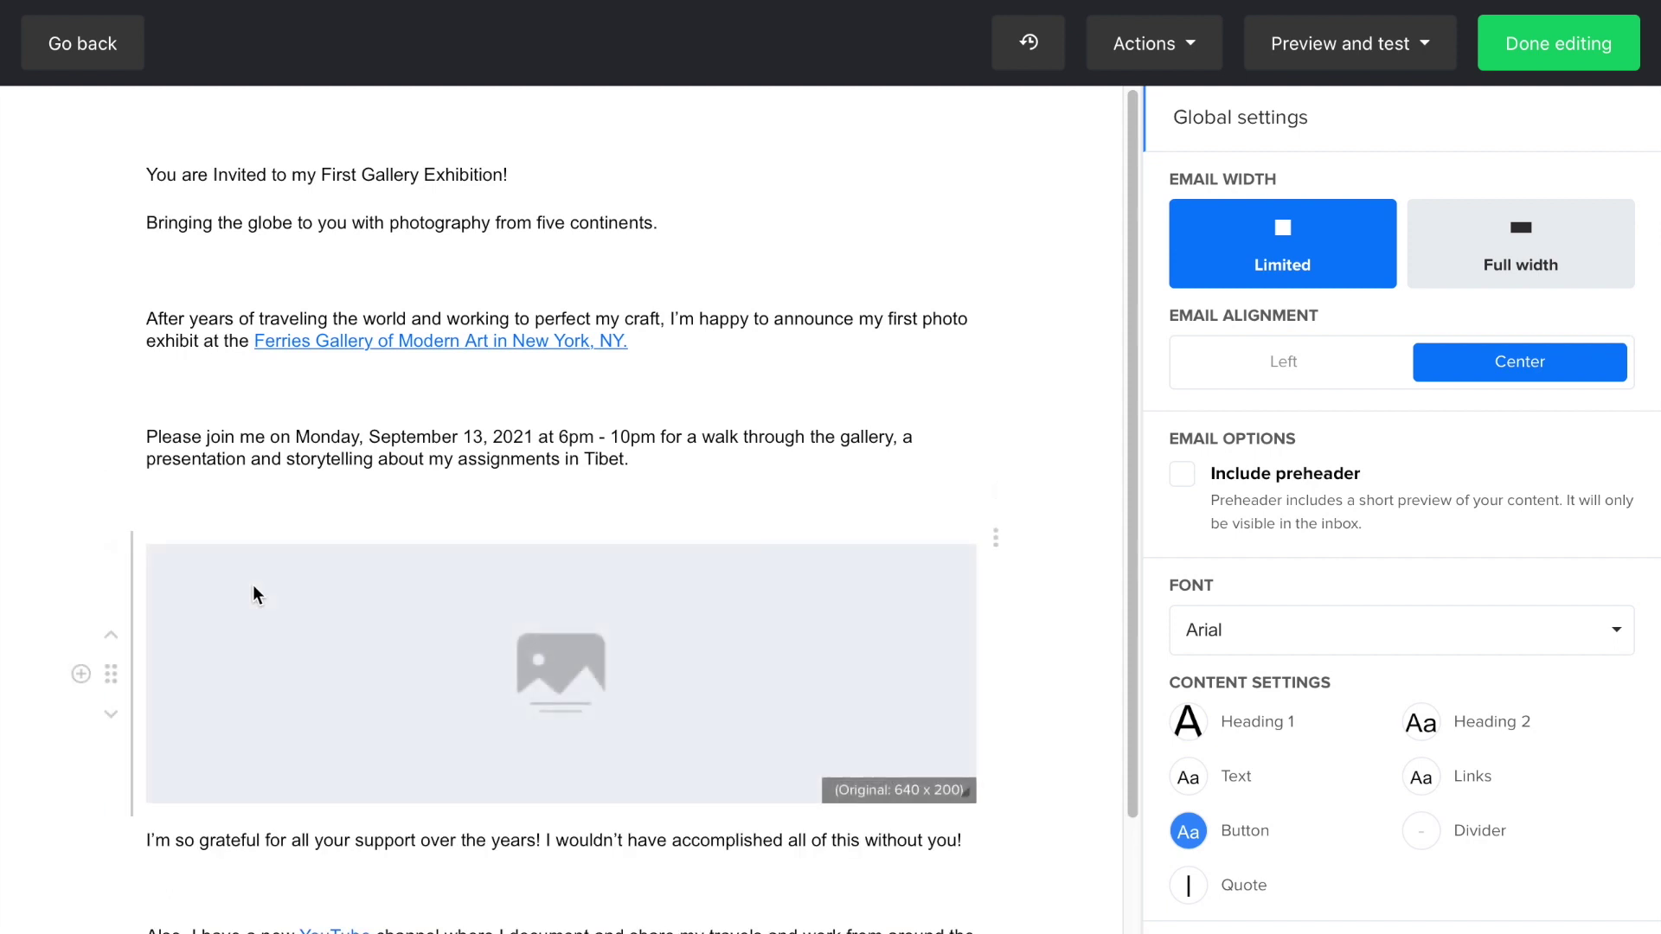
scroll(1116, 606, "down", 3)
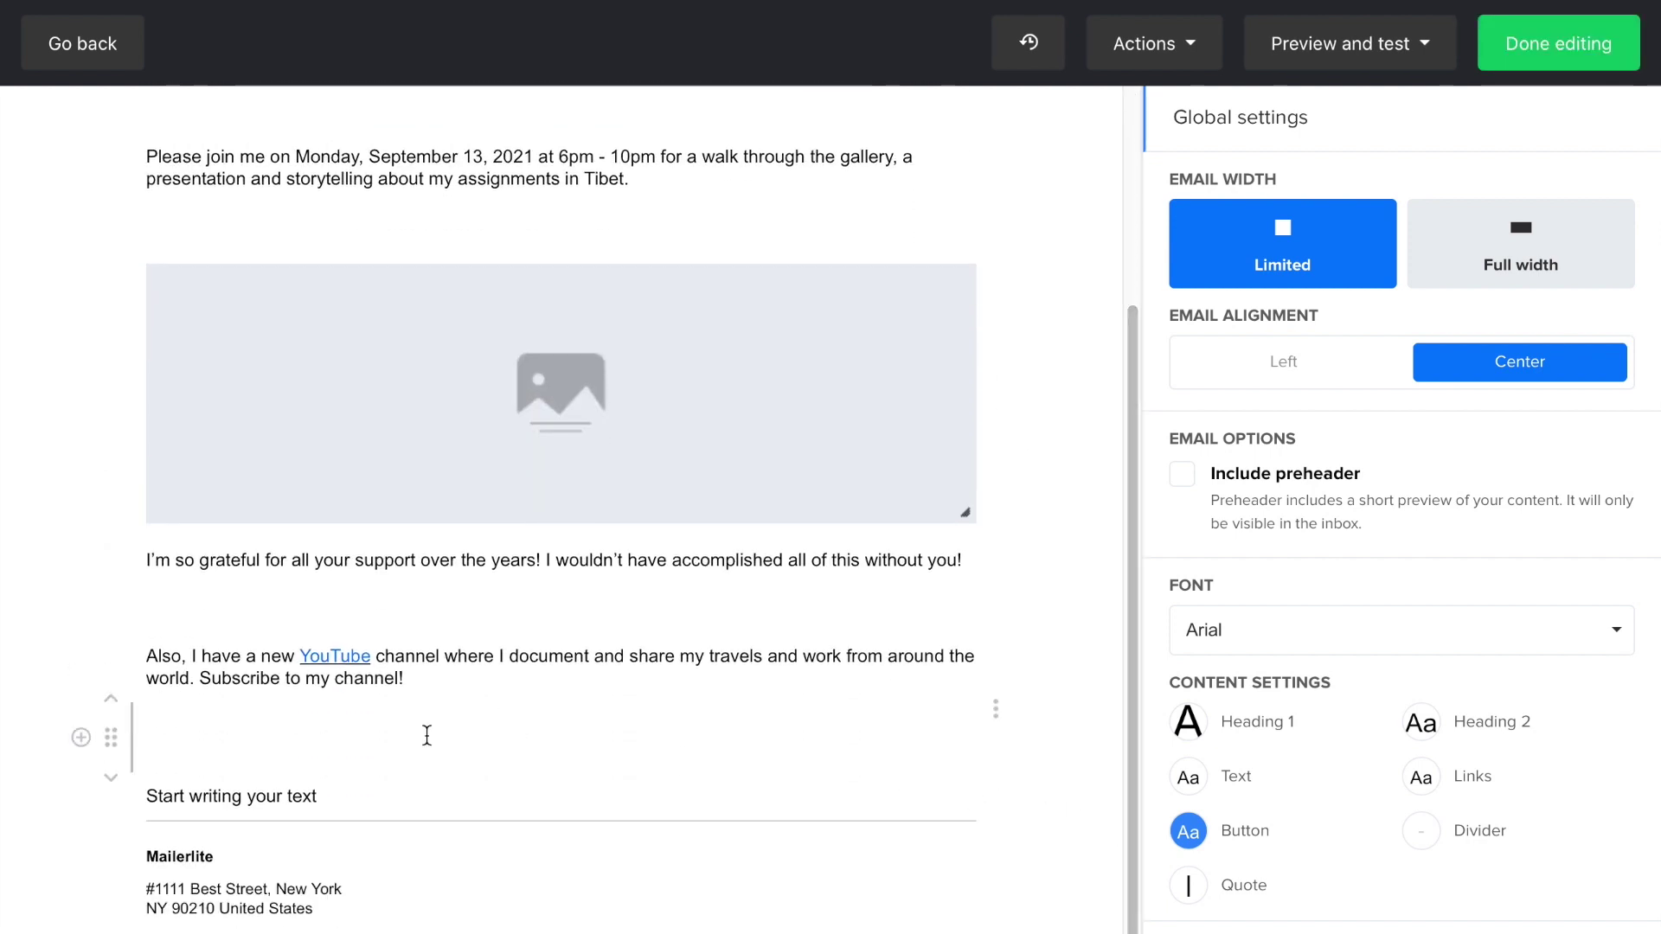
left_click(82, 738)
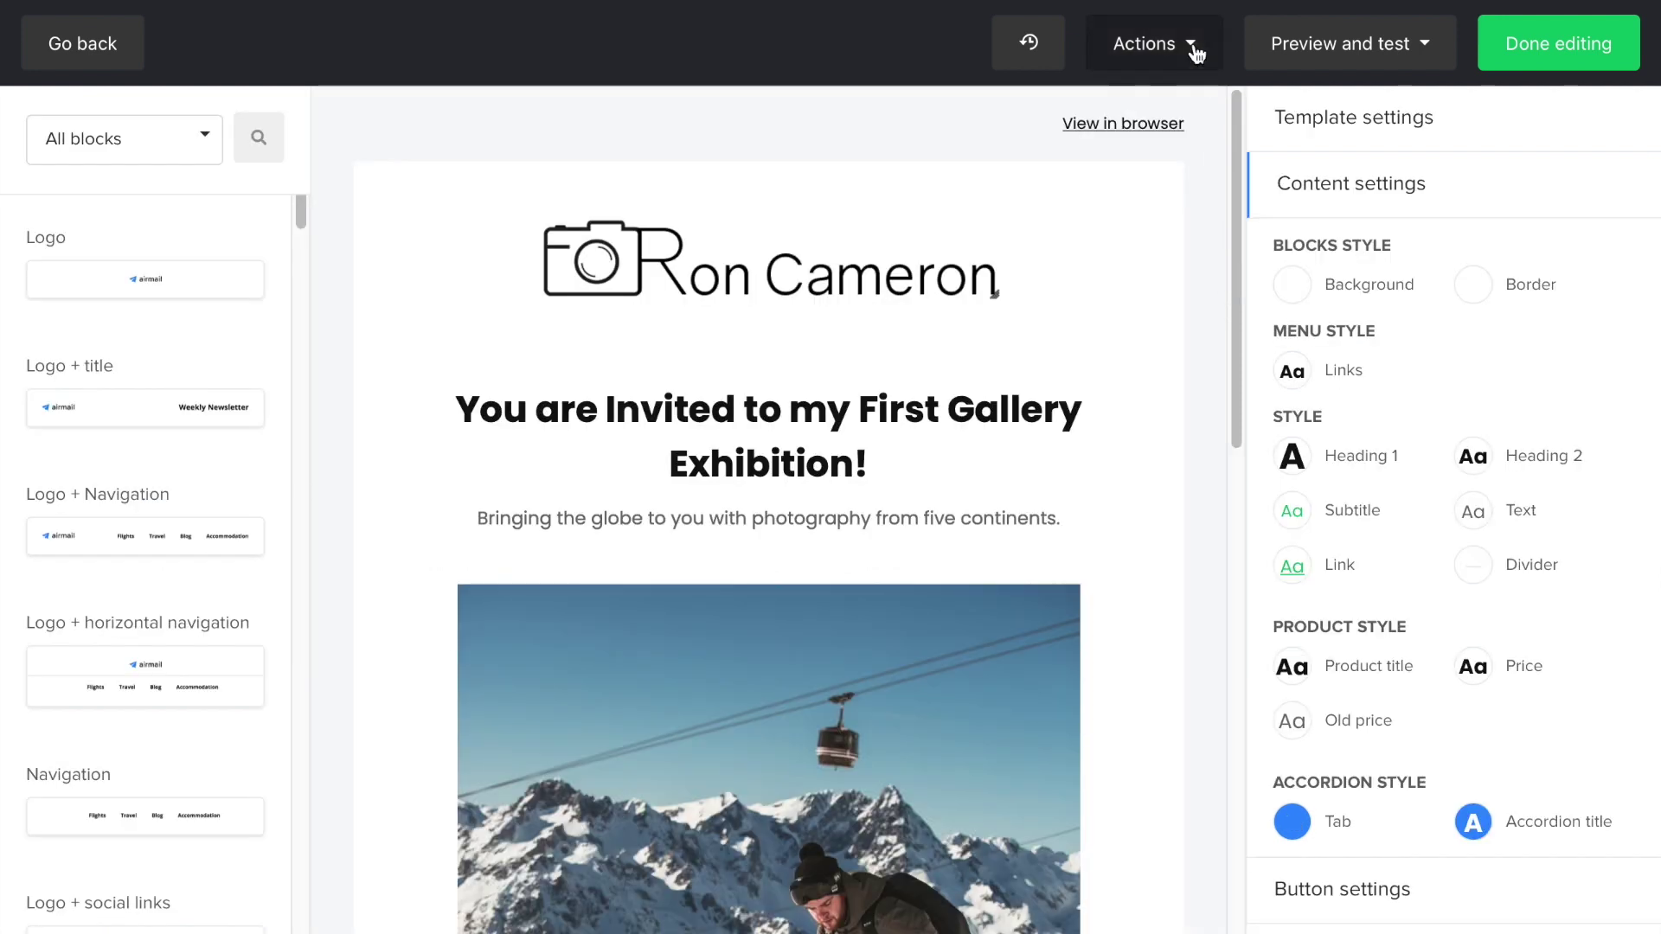
Preview the email full-screen on mobile and desktop and copy its shareable preview link.
left_click(1194, 49)
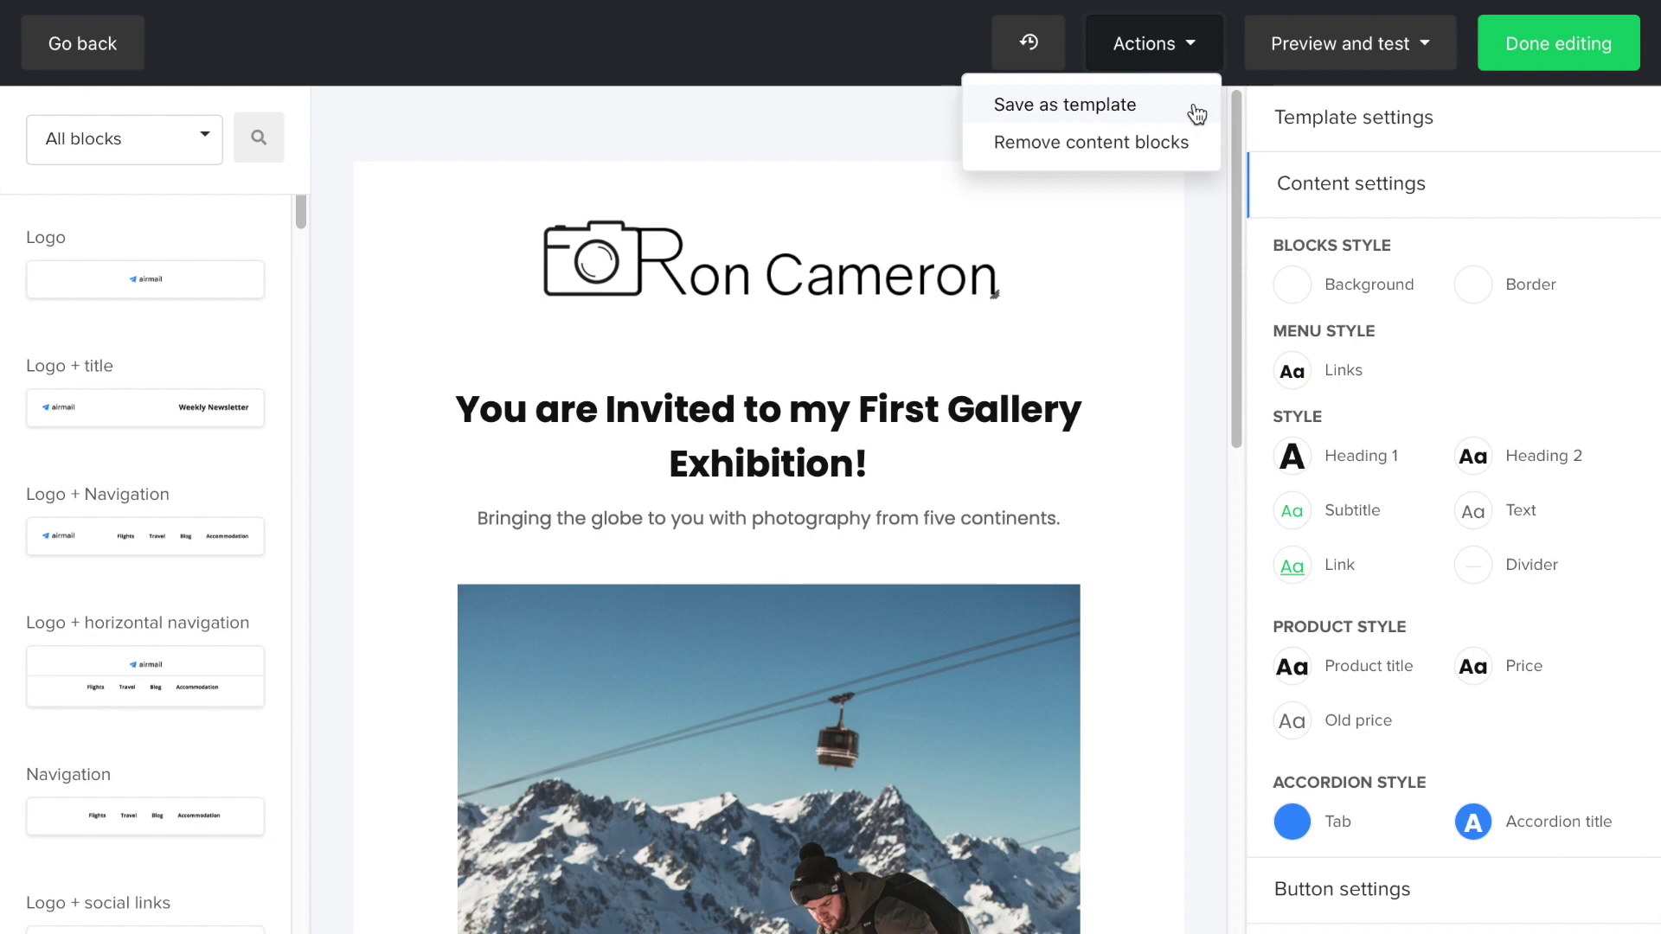
left_click(1424, 48)
left_click(1340, 115)
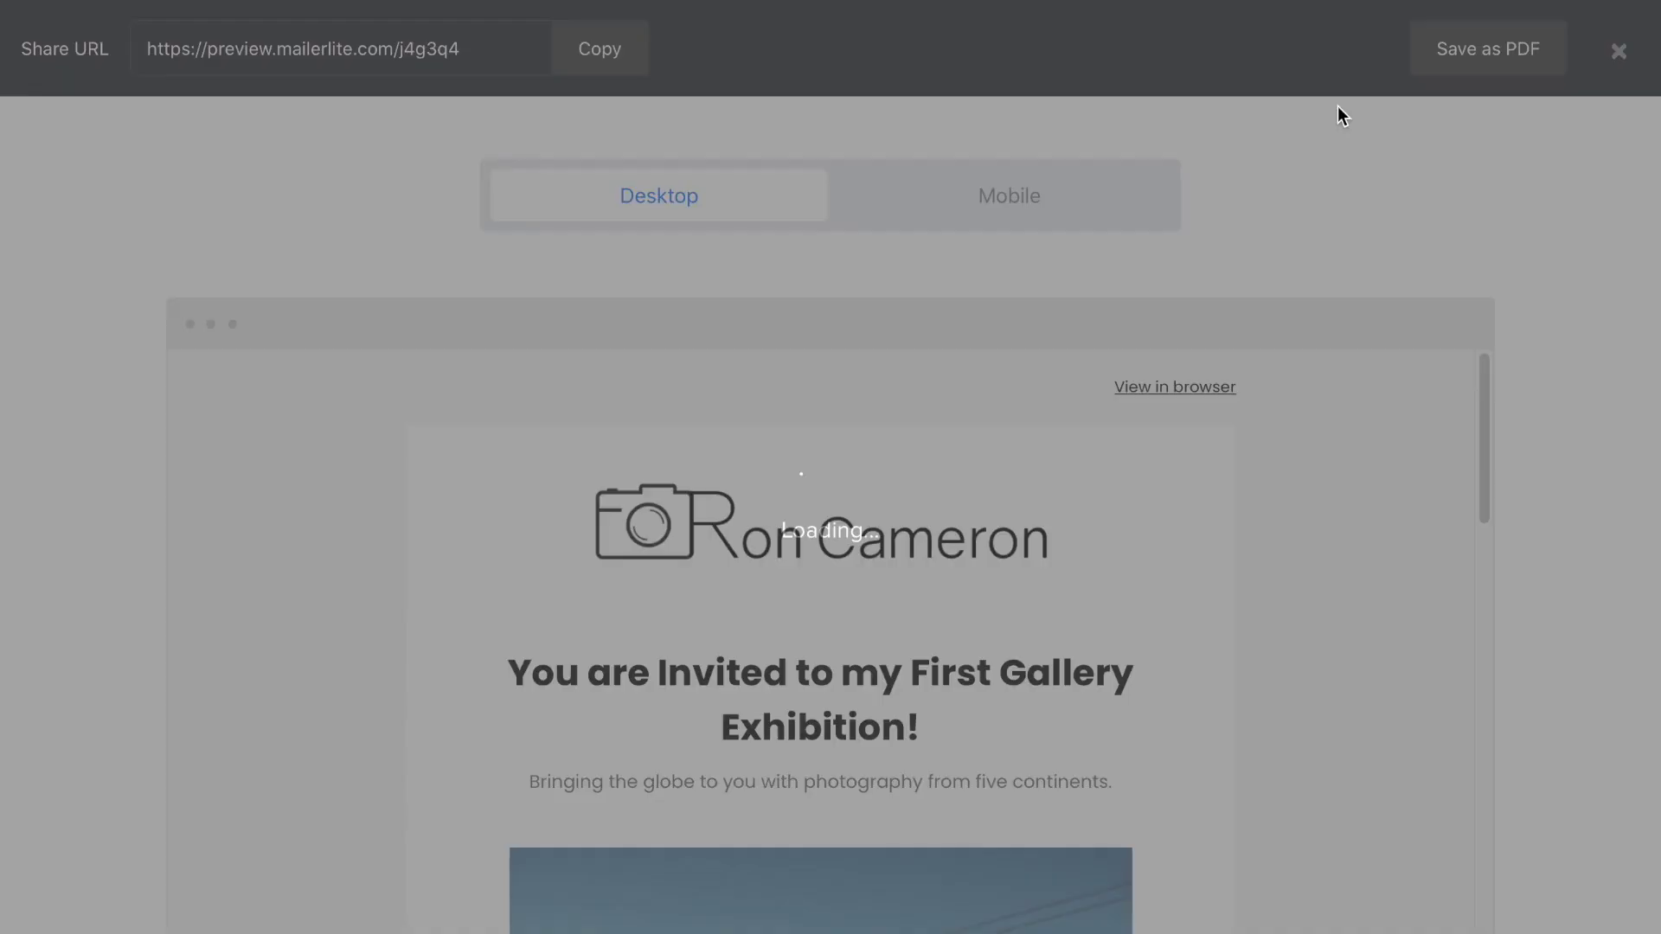
left_click(1047, 202)
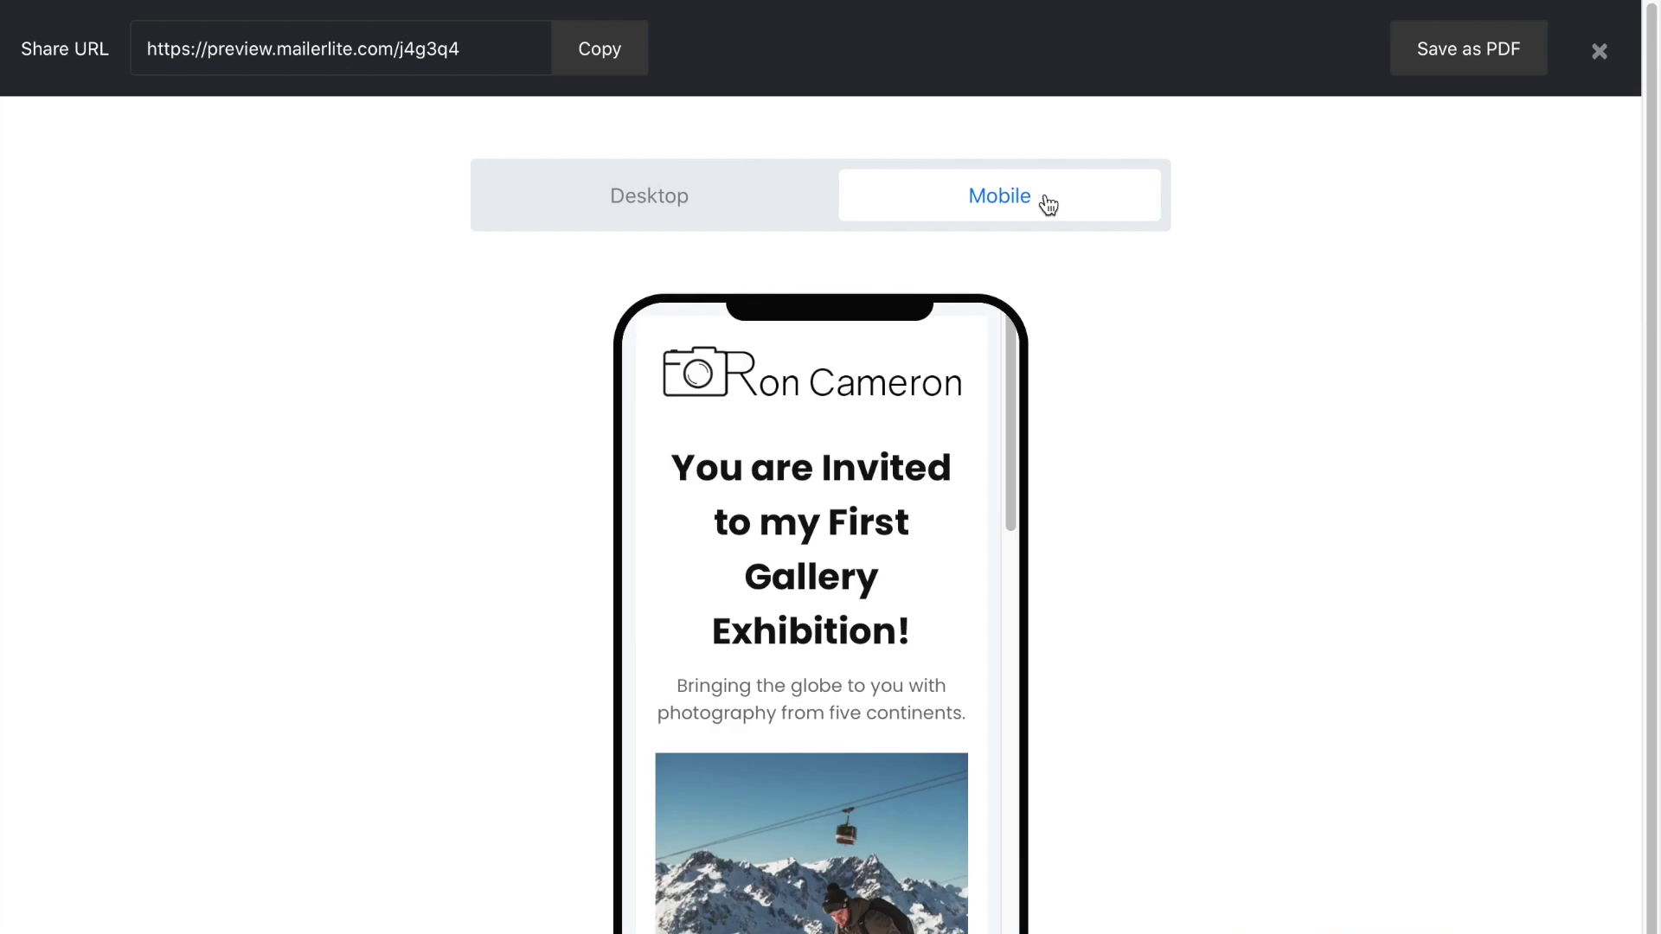
left_click(663, 205)
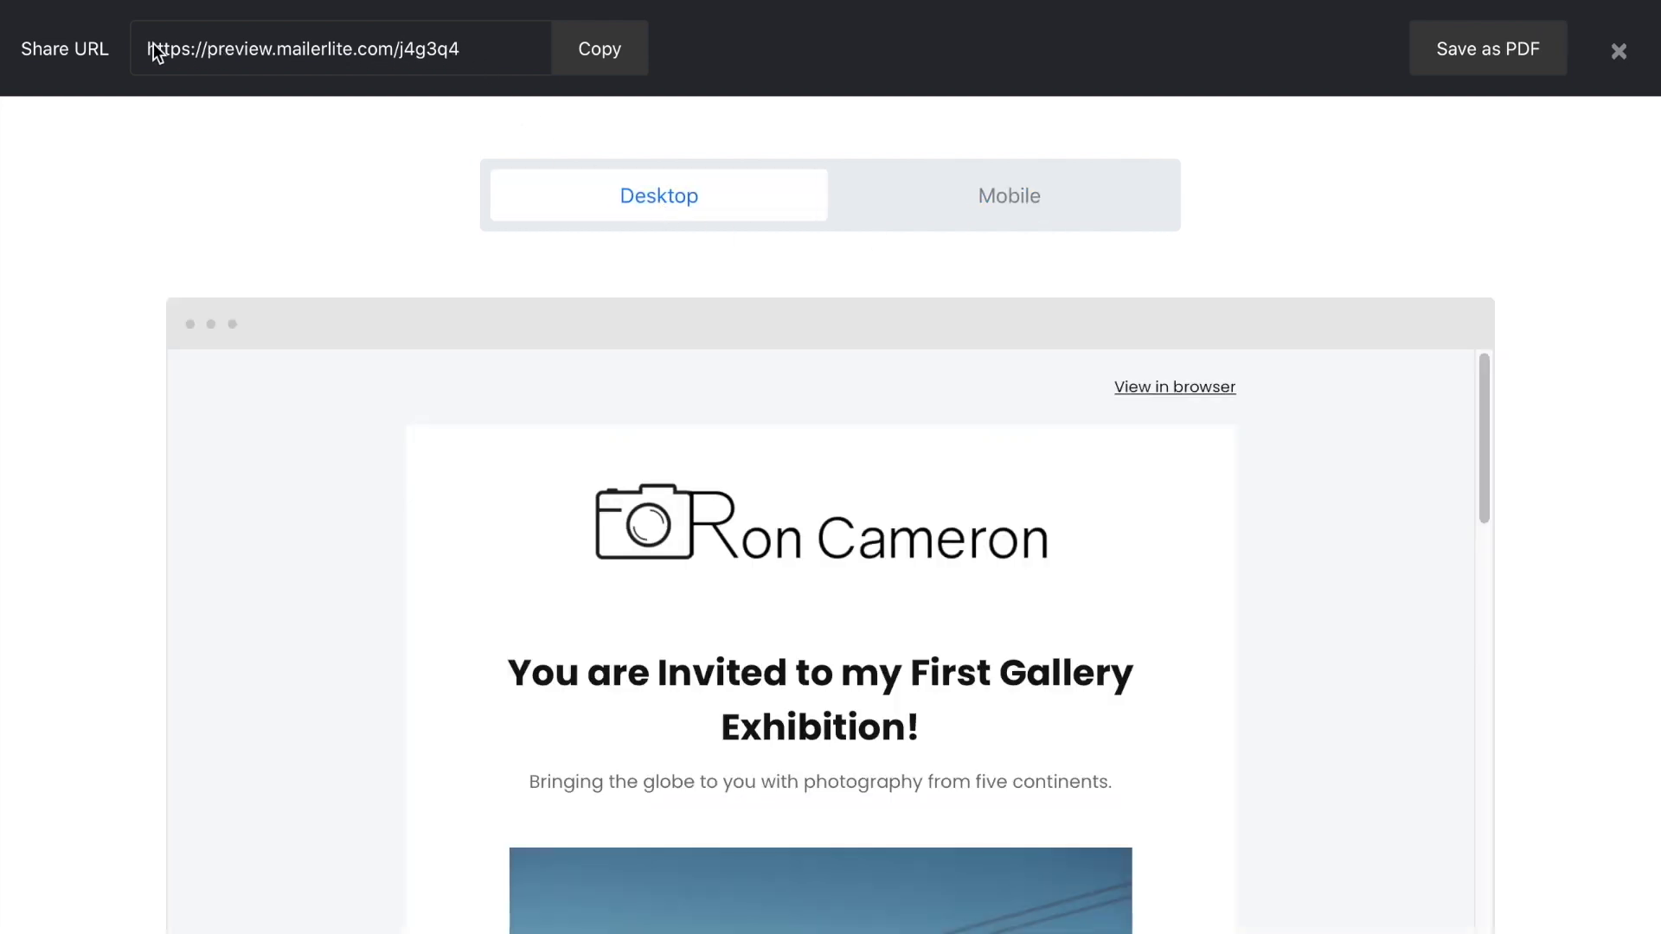
left_click(596, 54)
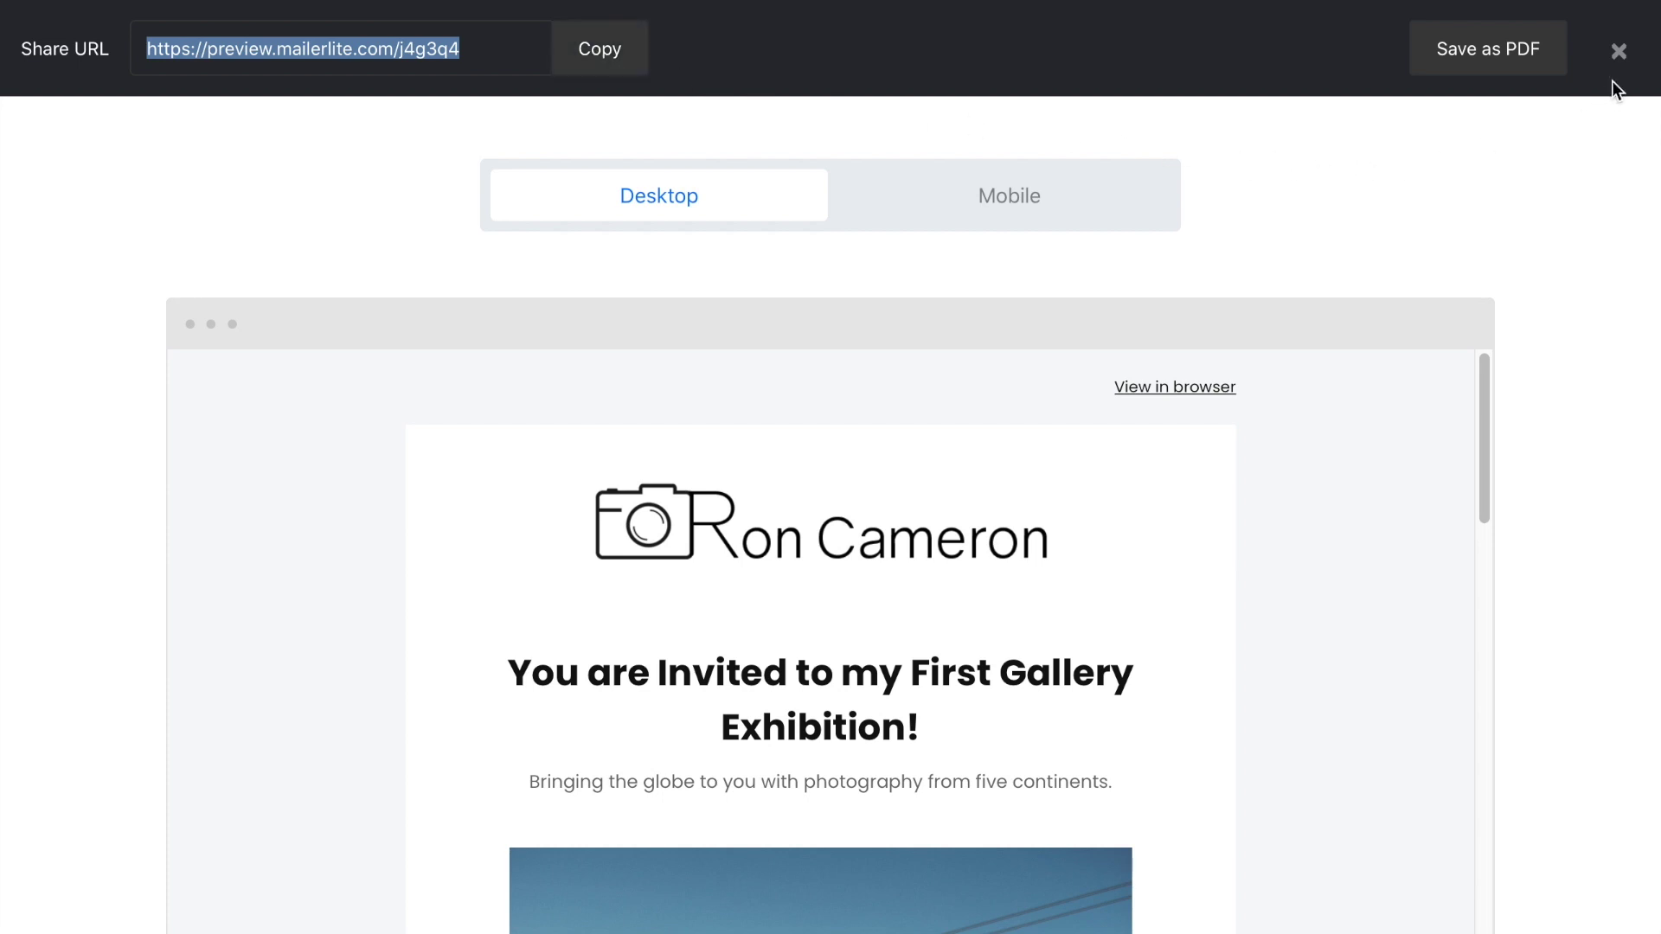
left_click(1619, 54)
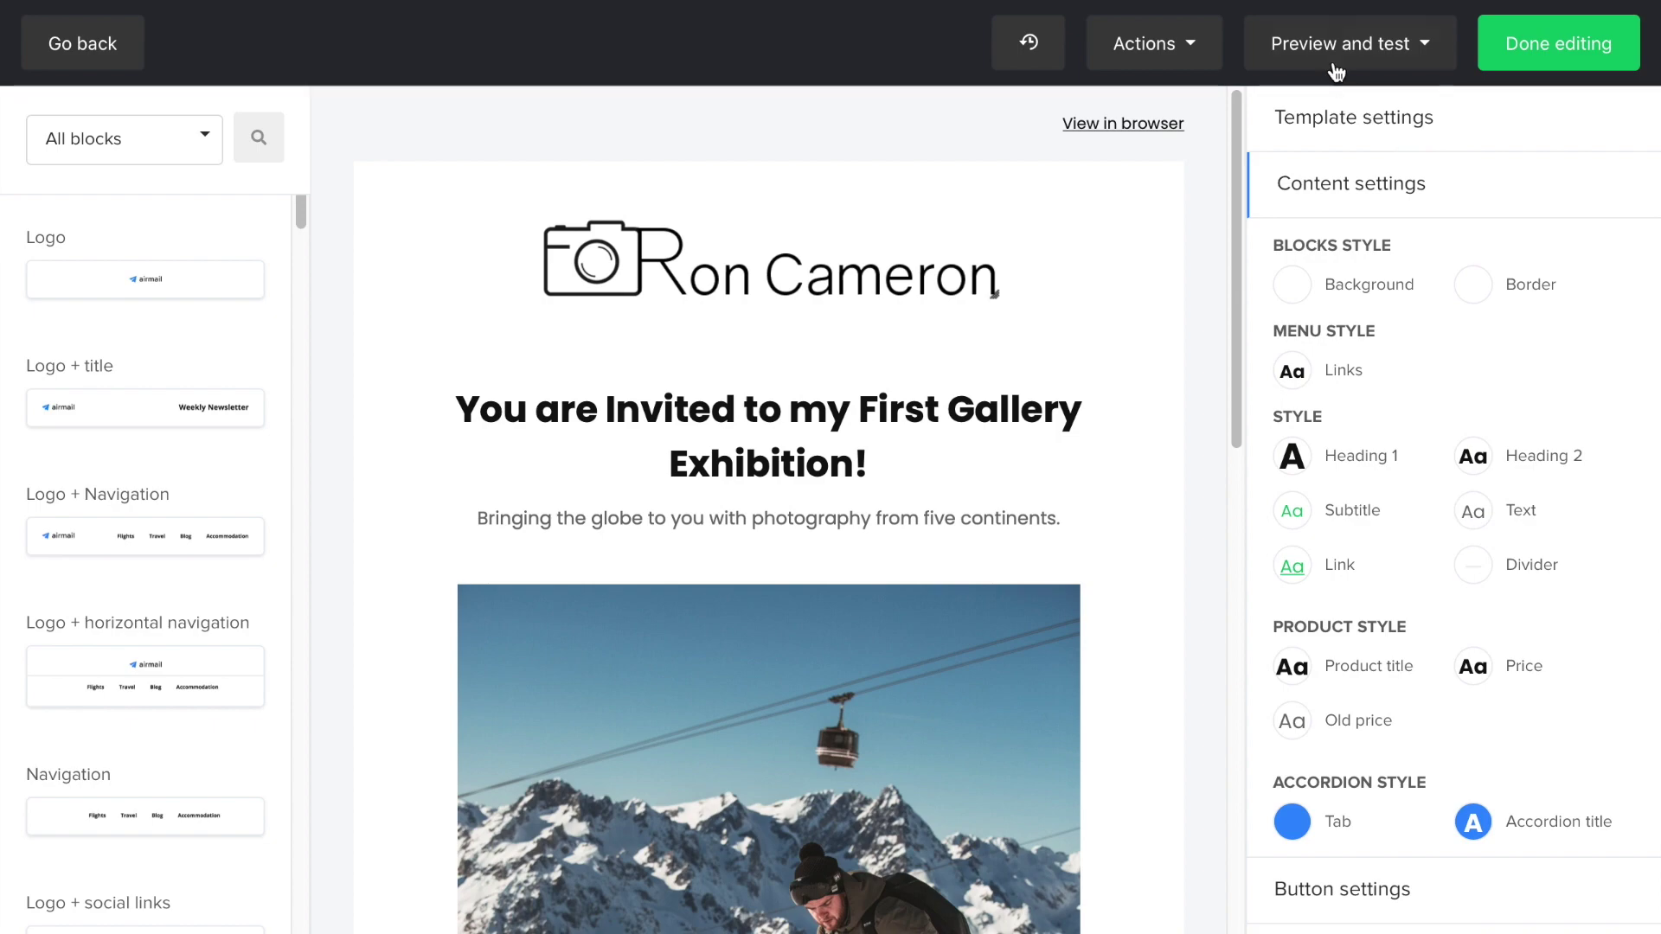
Open the test-email form, cancel it, and mark the email content as done.
left_click(1423, 60)
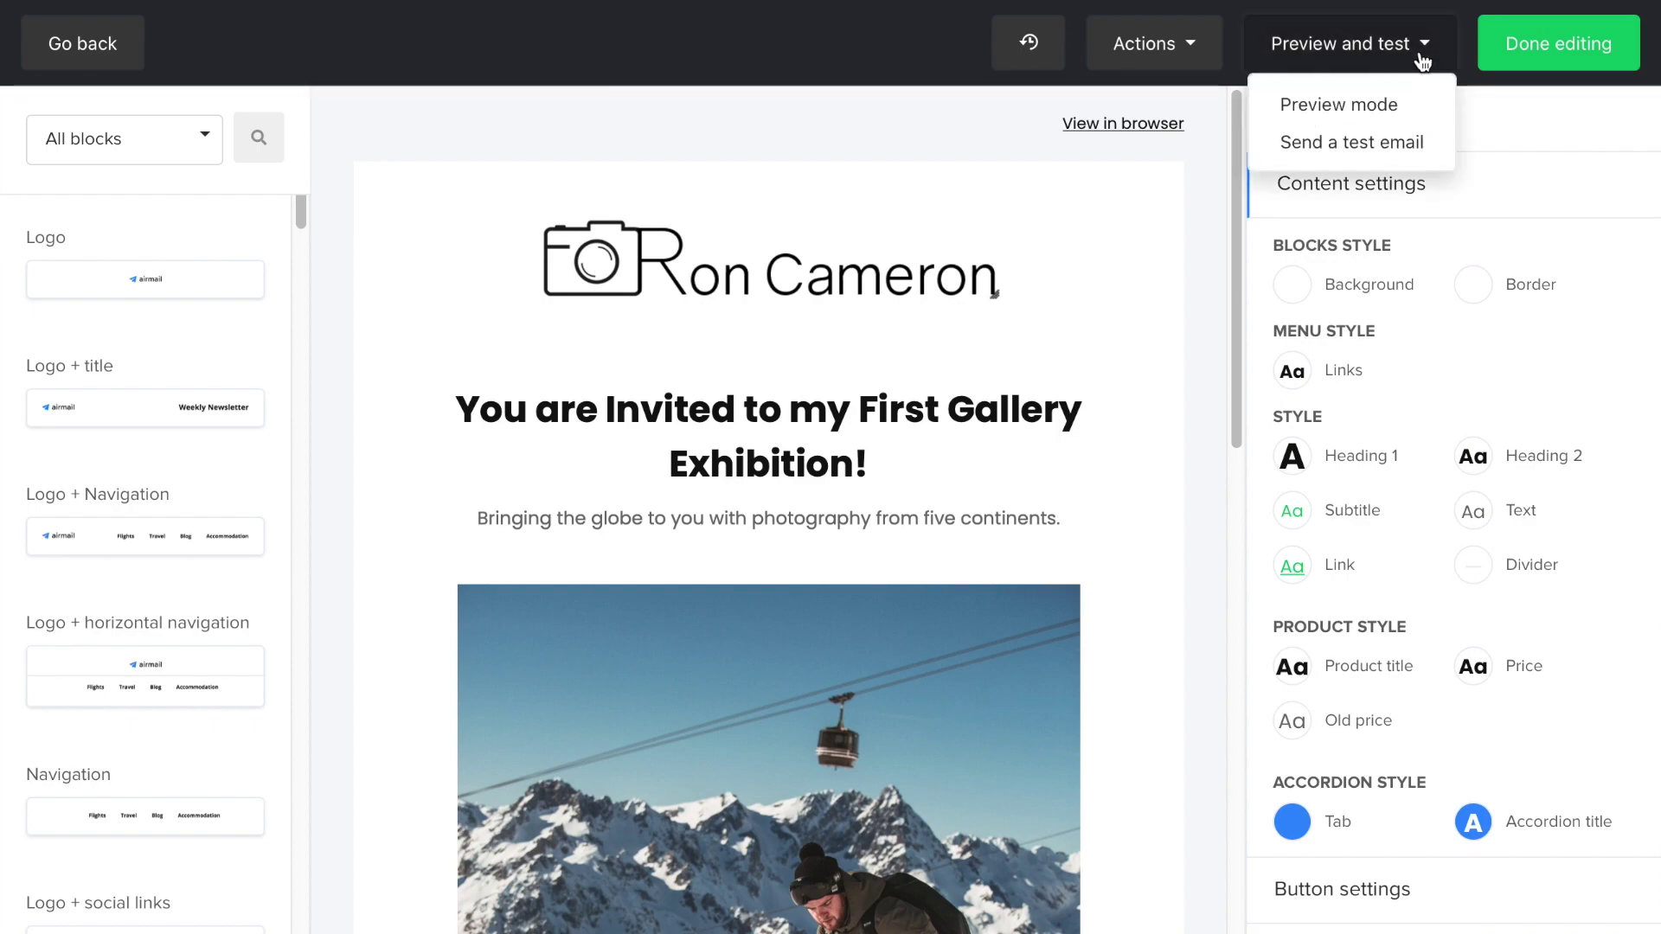
left_click(1312, 156)
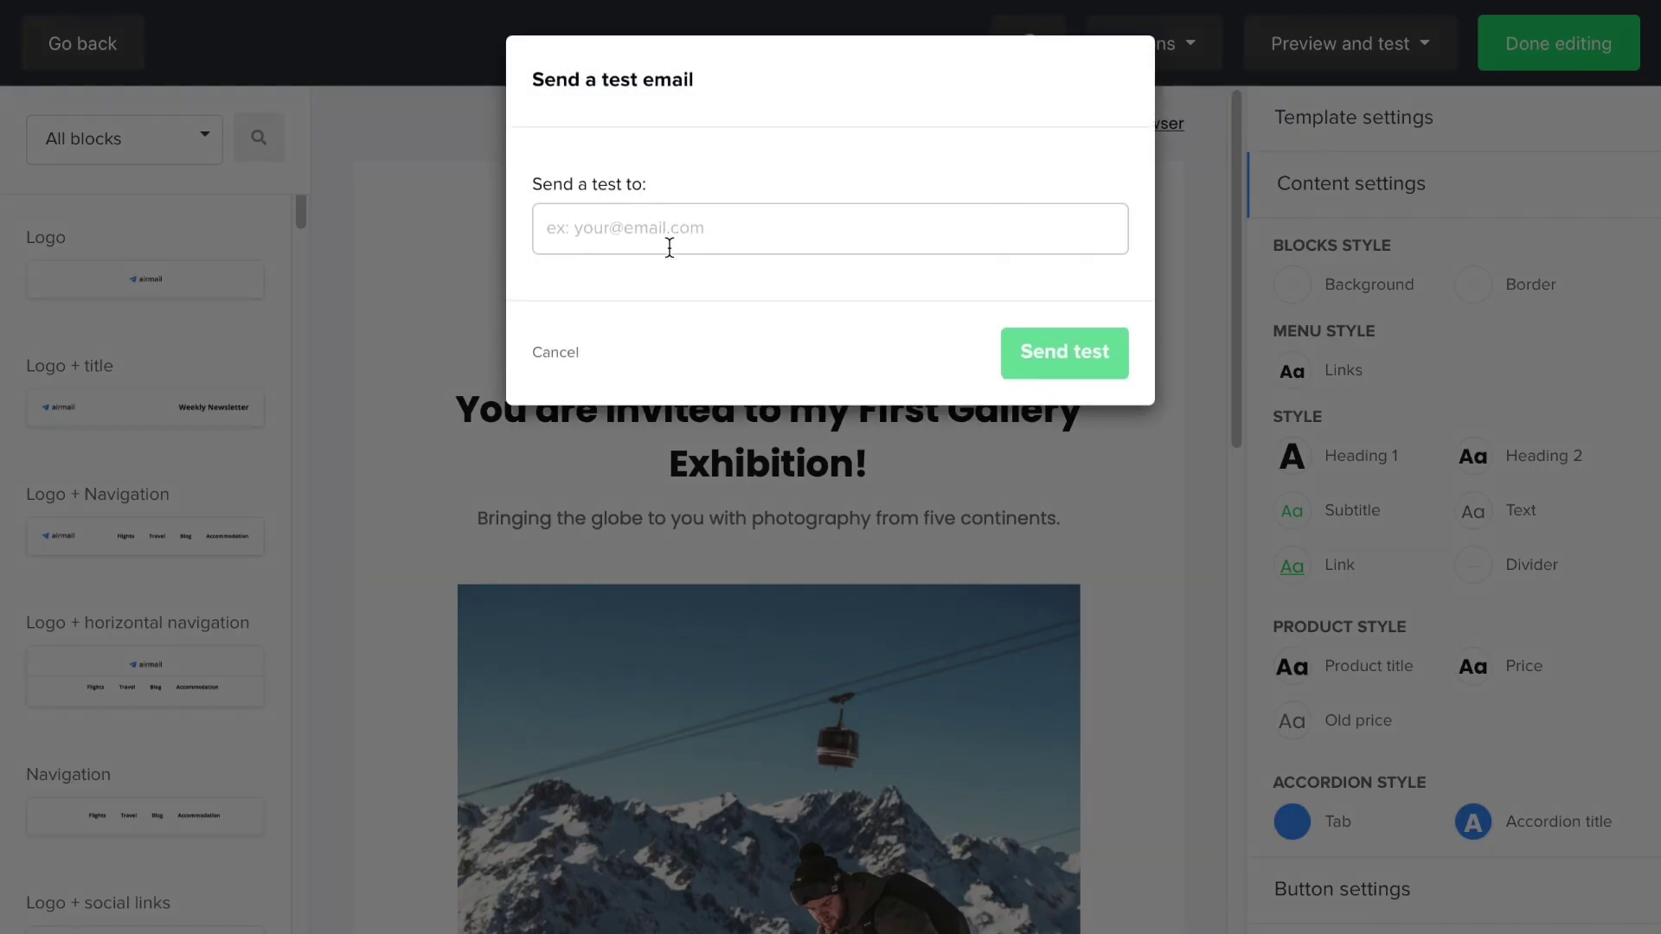
left_click(538, 354)
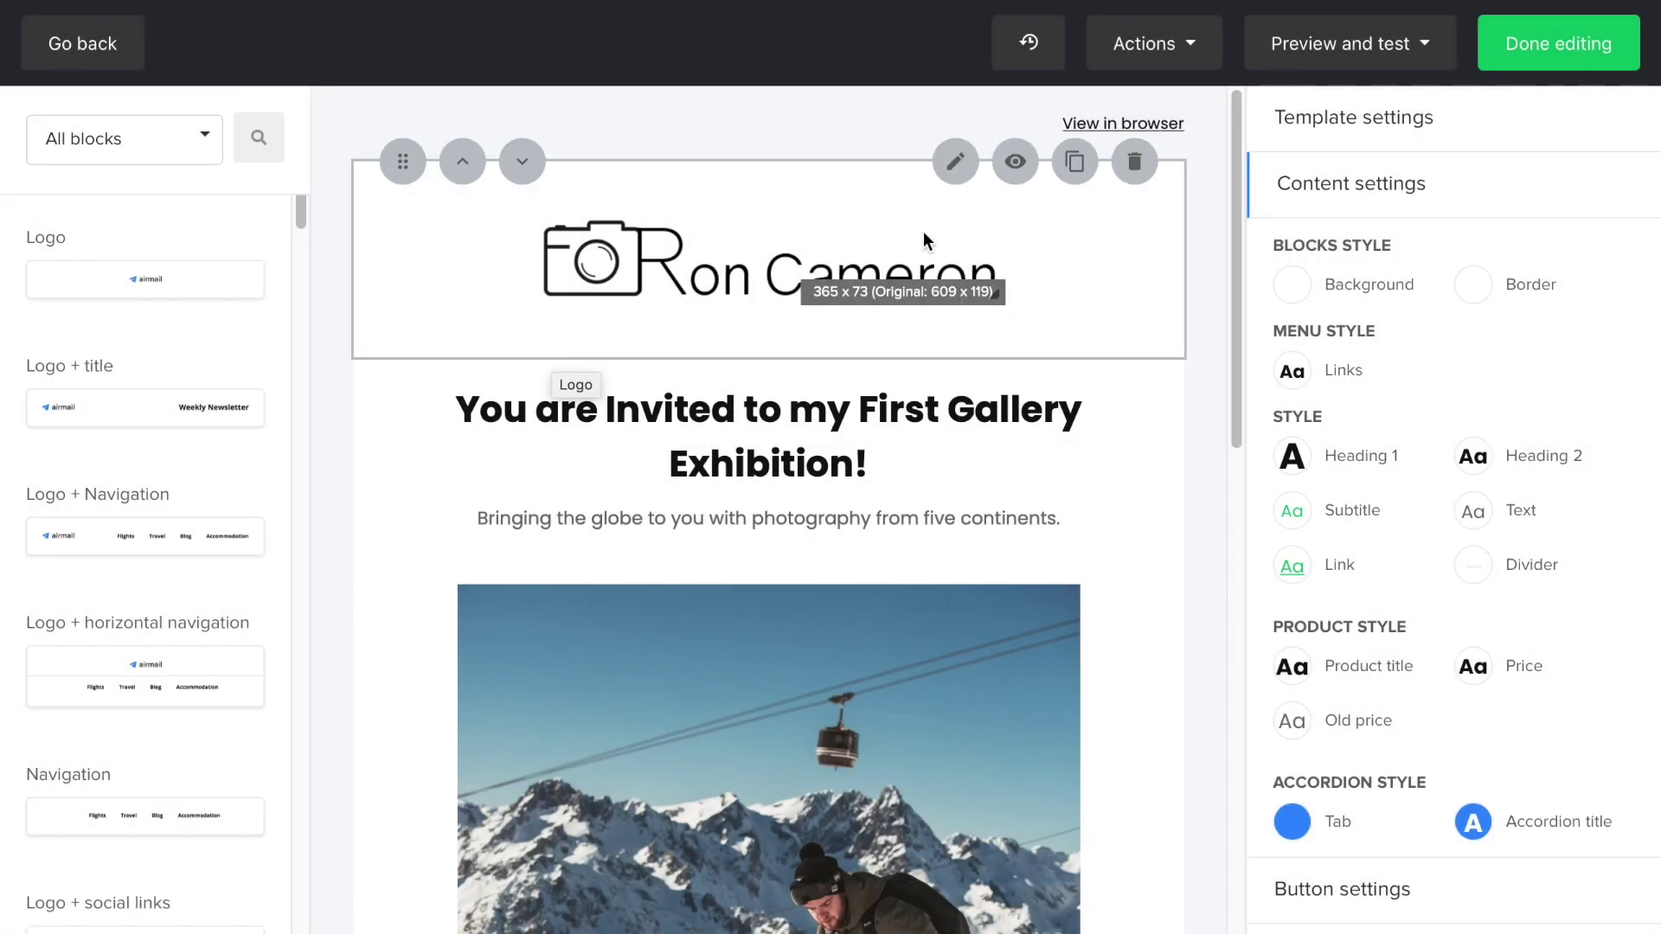
left_click(1536, 52)
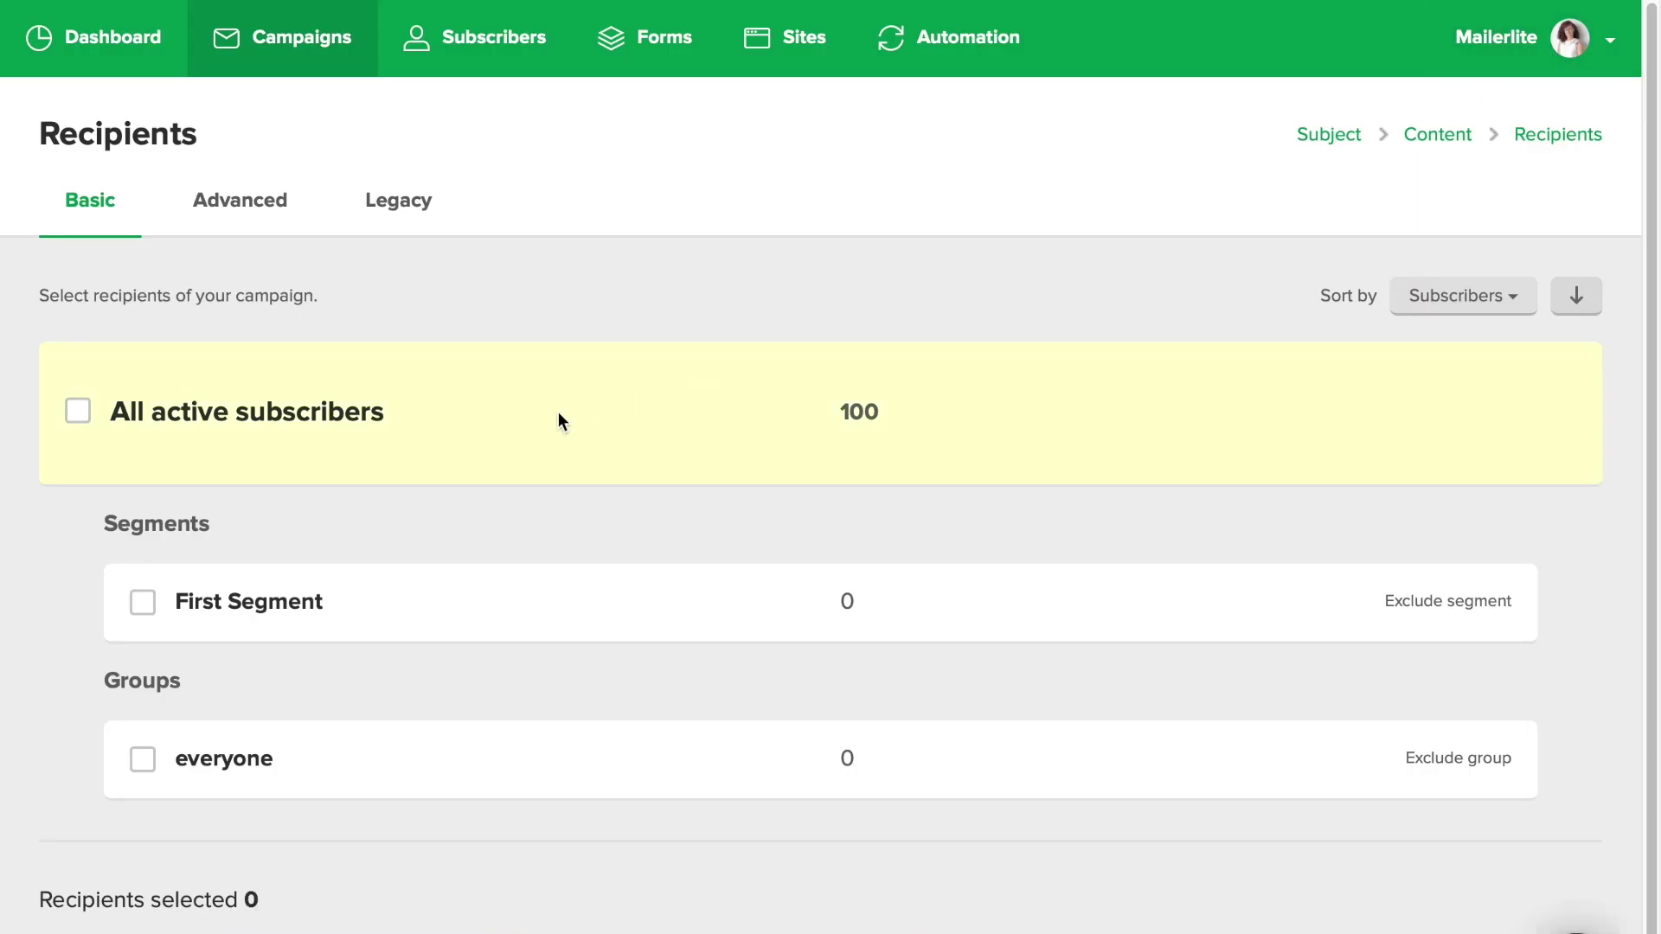
Select all 100 active subscribers as recipients and continue to scheduling.
left_click(79, 413)
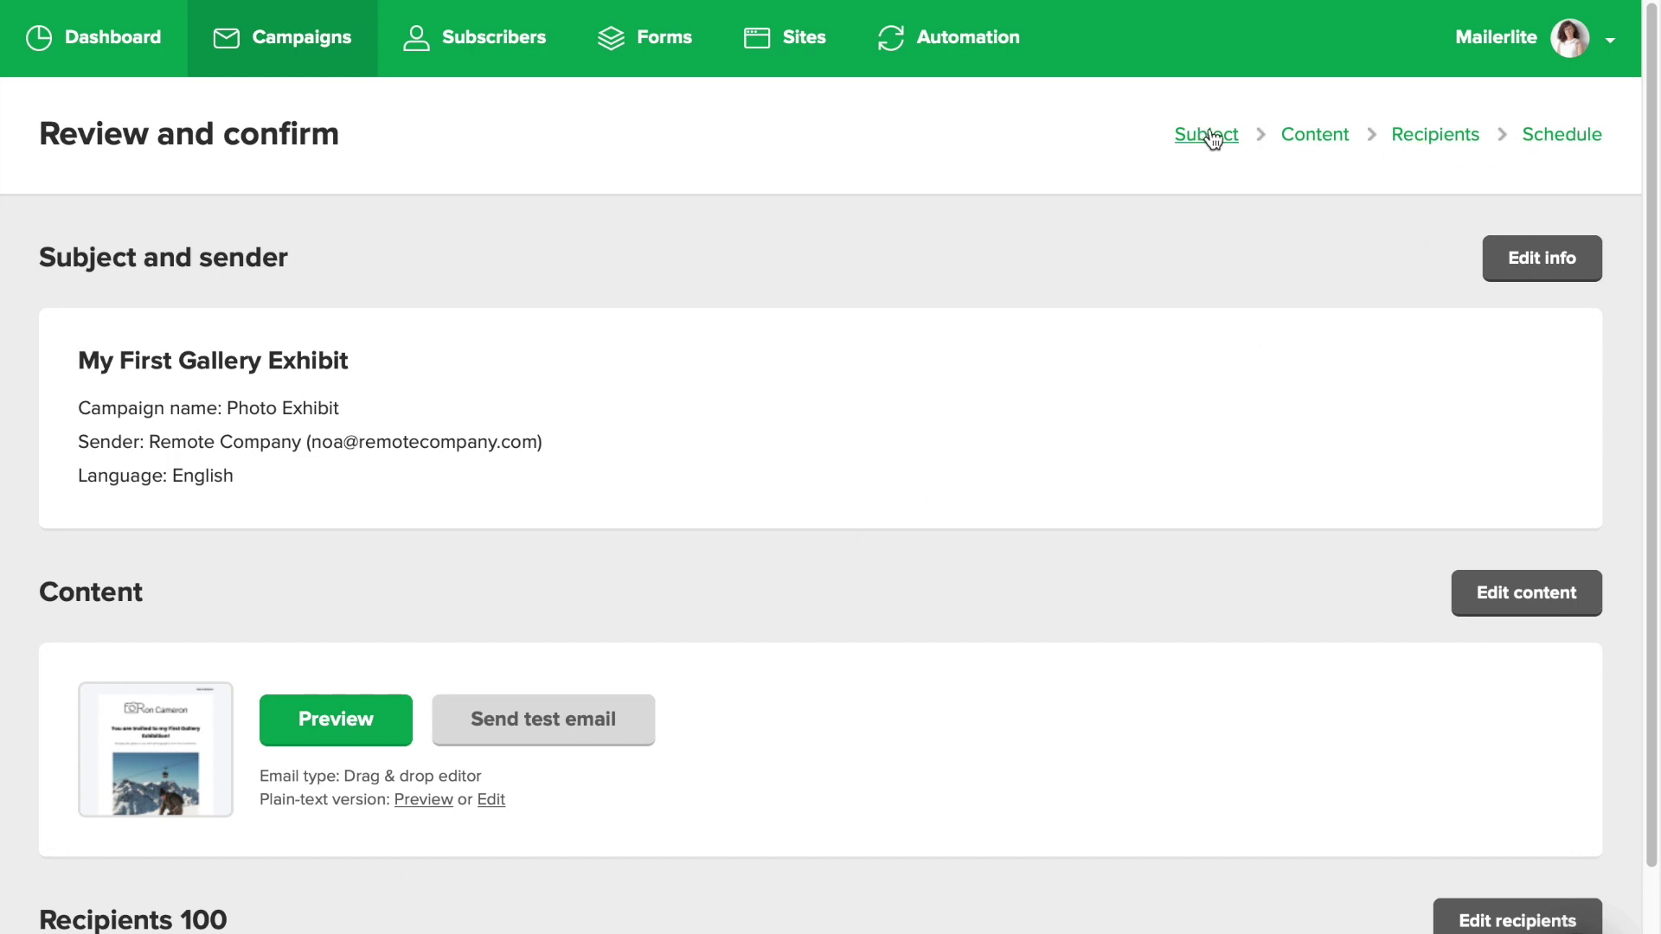
left_click_drag(1647, 129, 1632, 352)
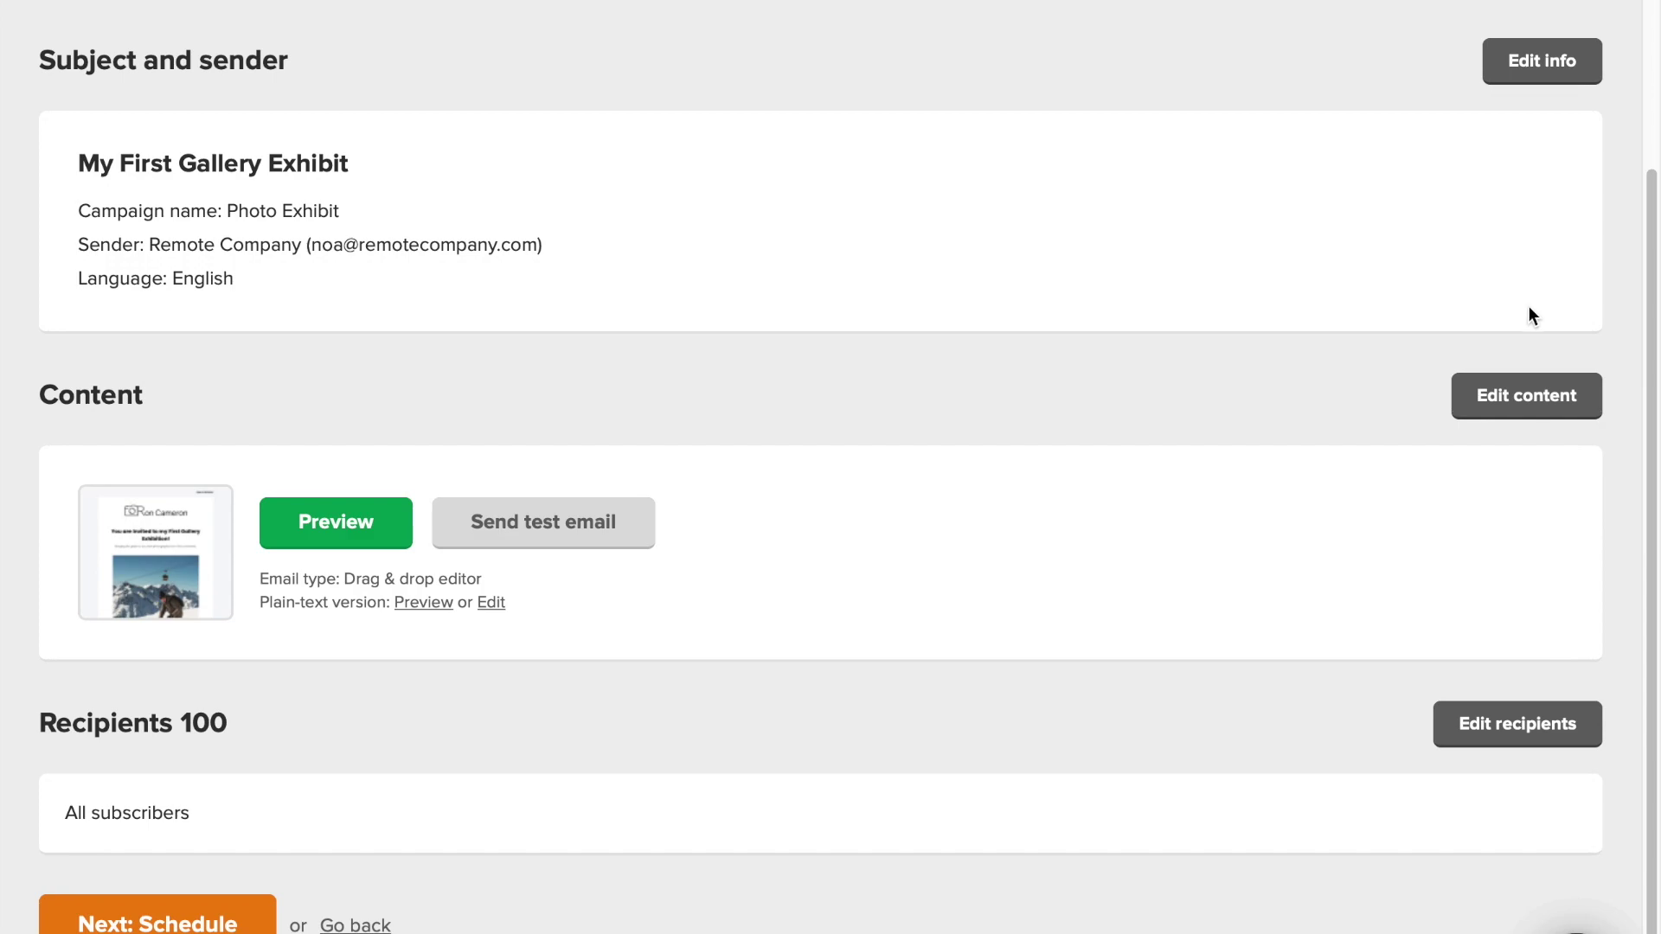
left_click(226, 924)
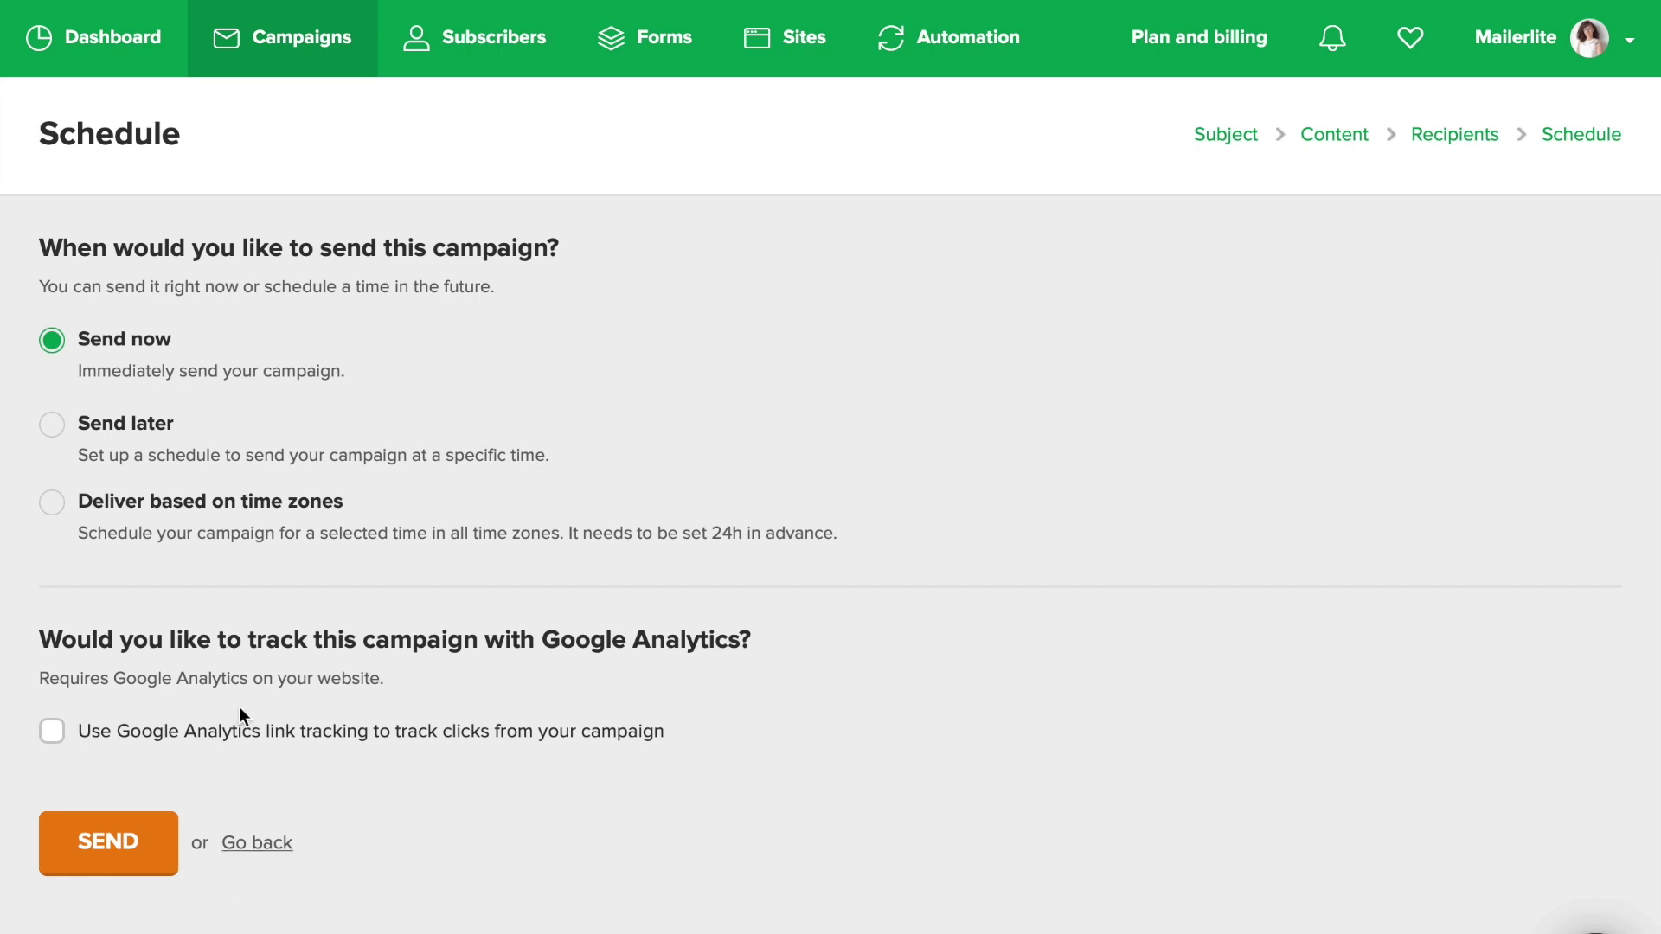
Choose Send later, then try time-zone-based delivery with the hour set to 12.
left_click(58, 432)
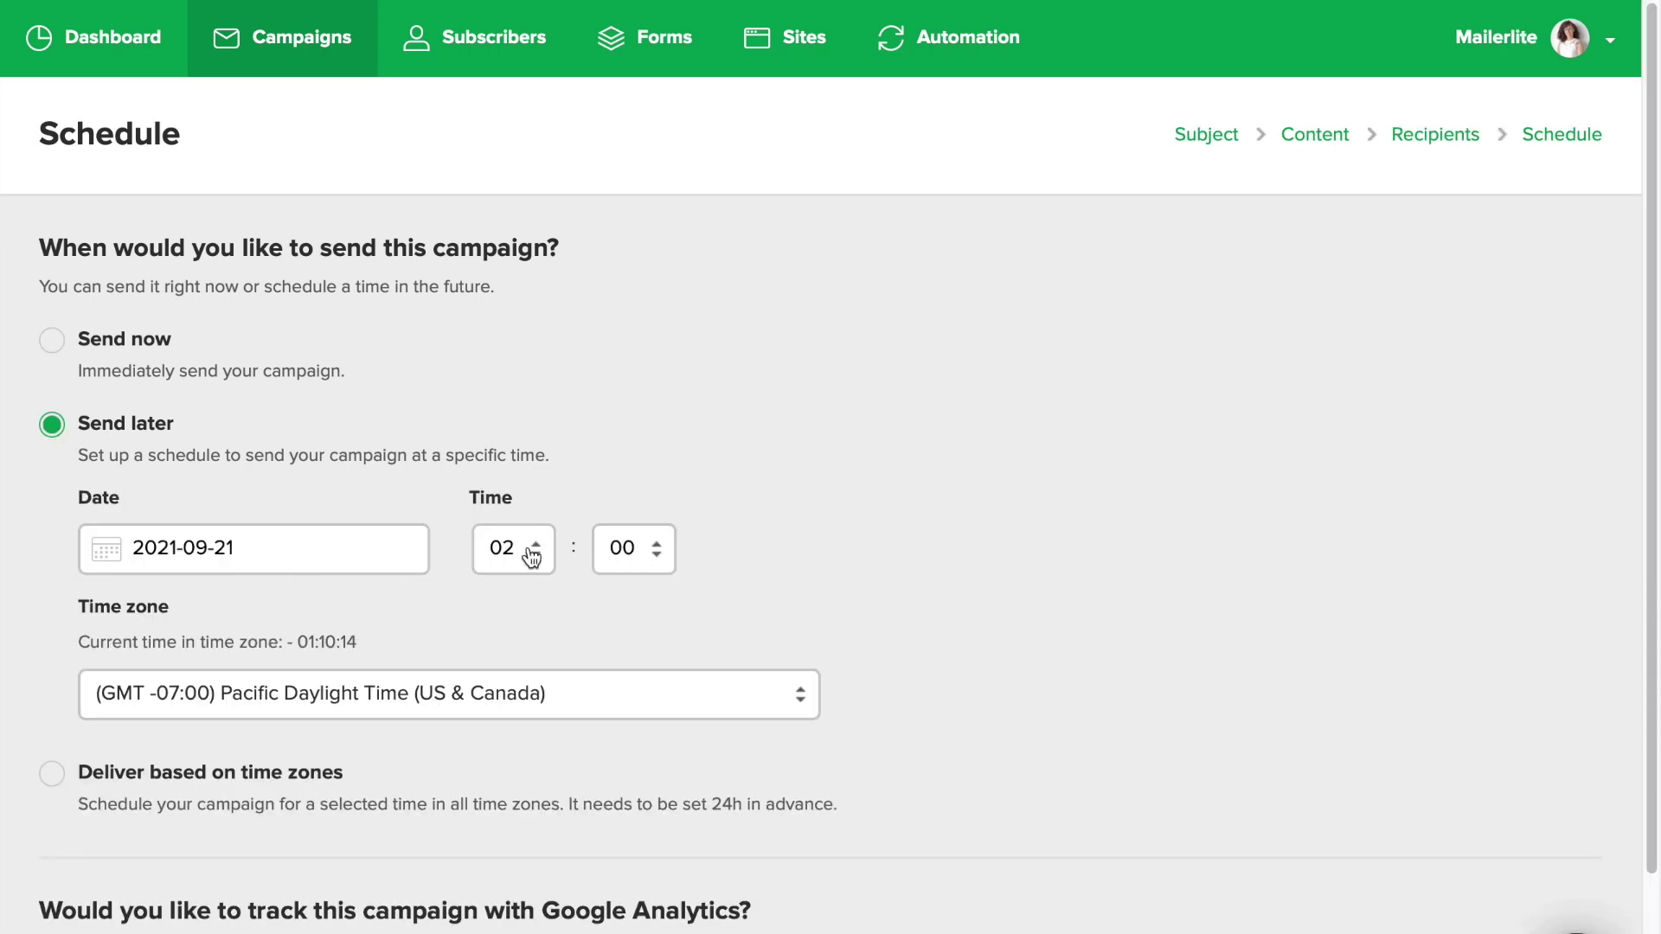
left_click(54, 775)
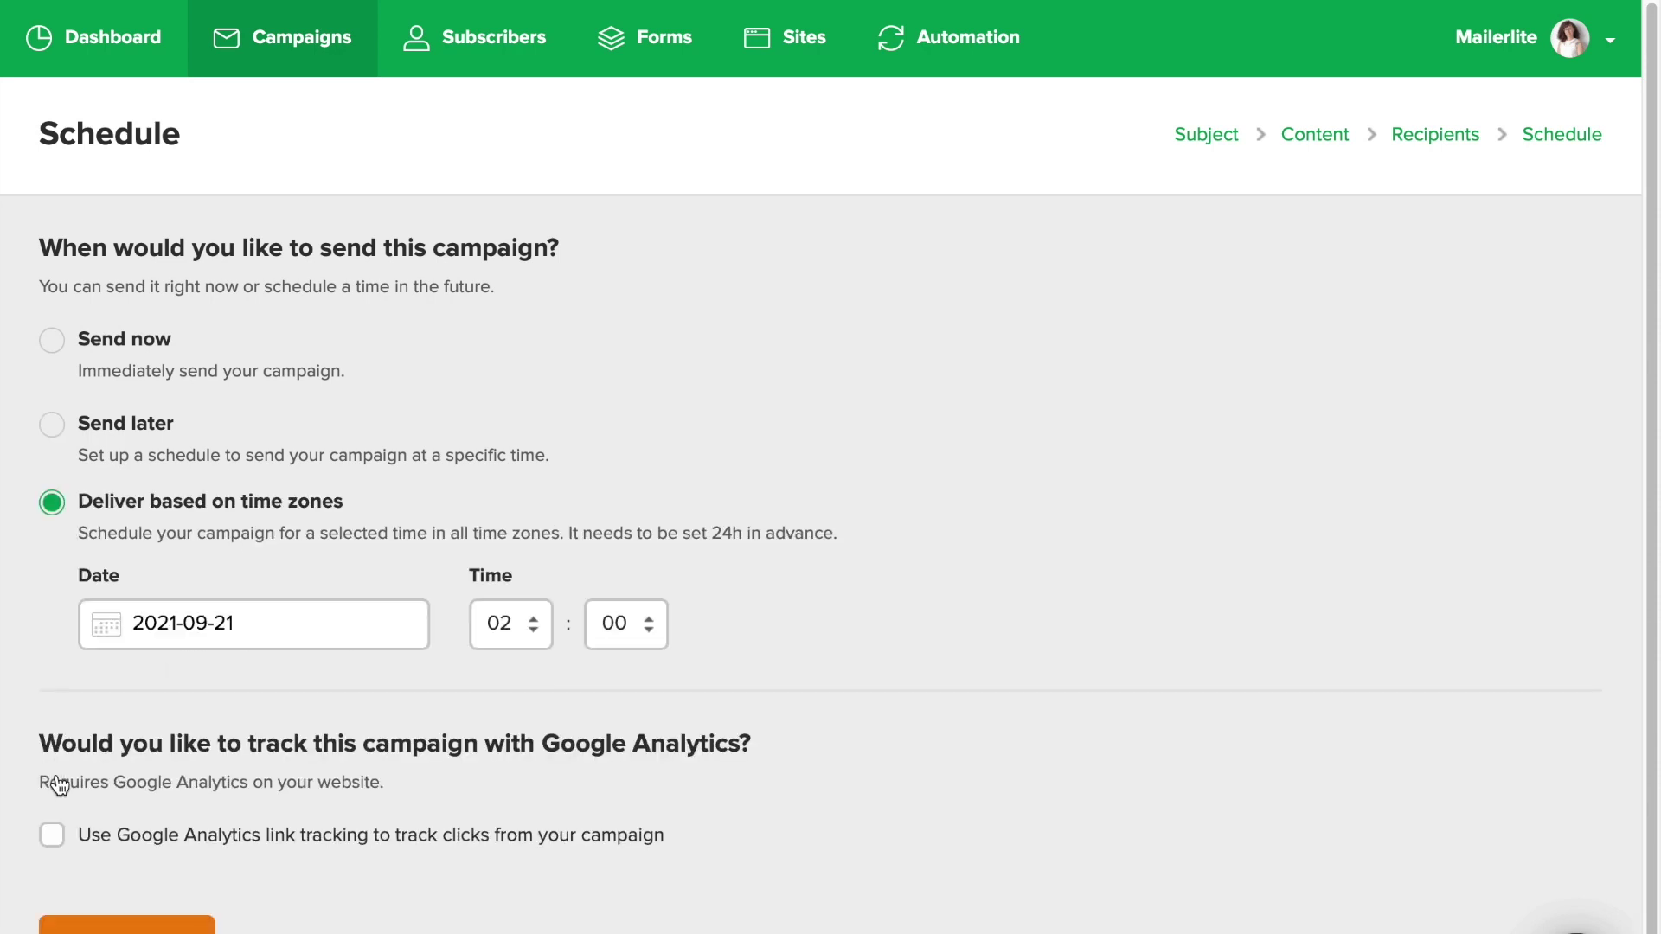
left_click(536, 633)
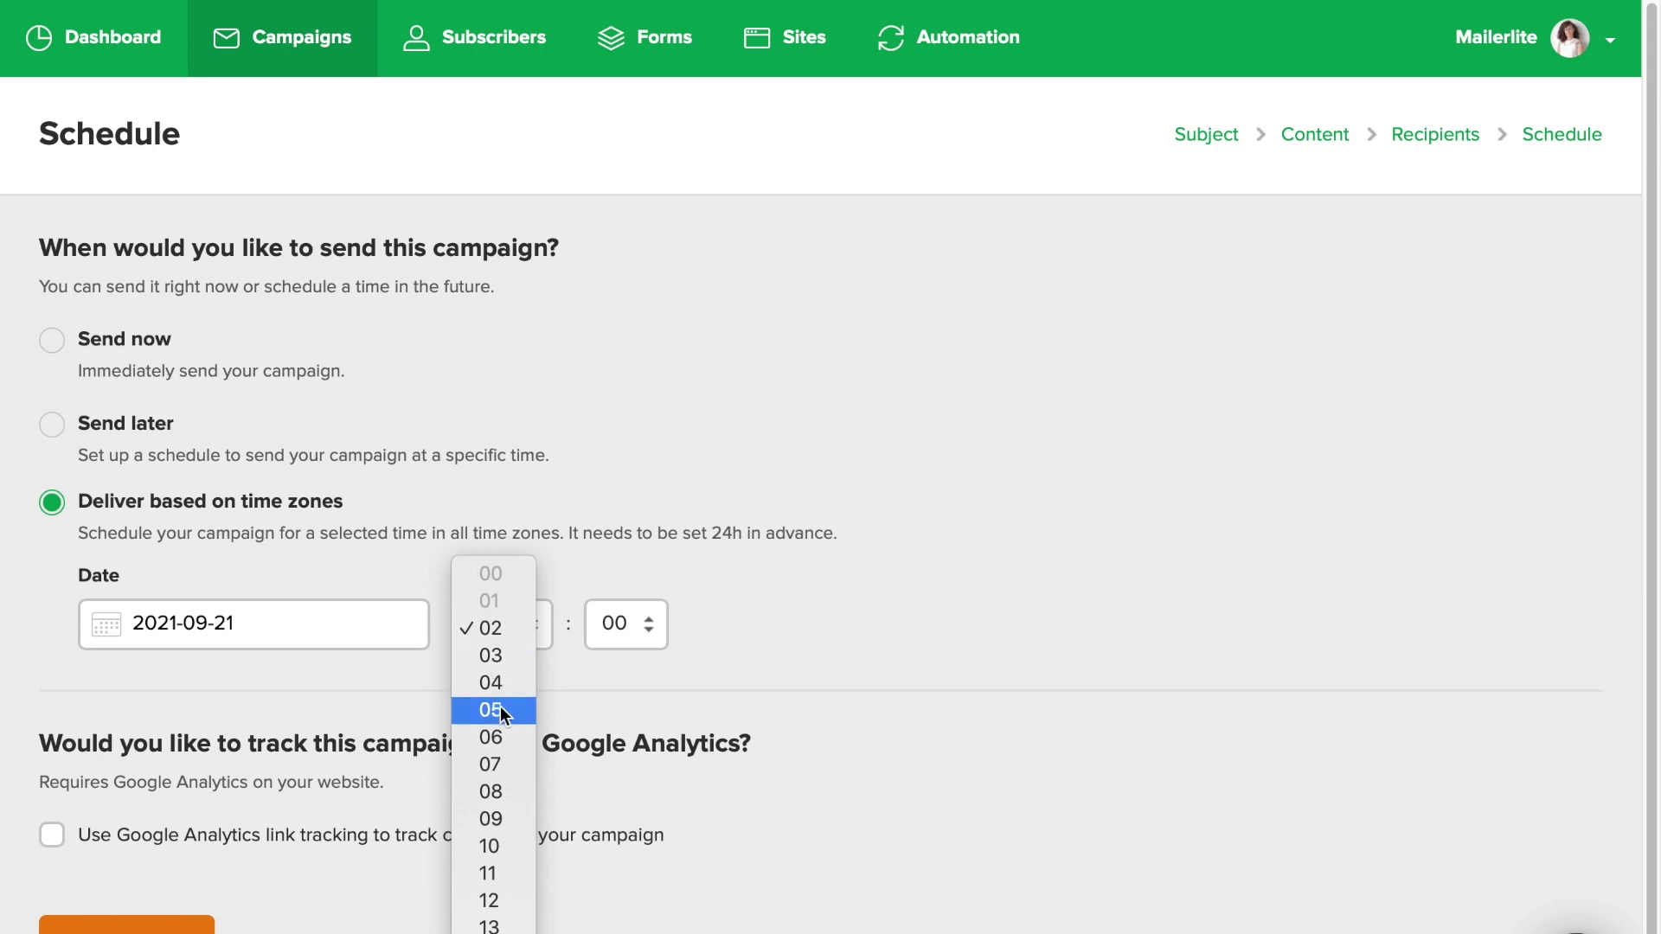
scroll(493, 874, "down", 3)
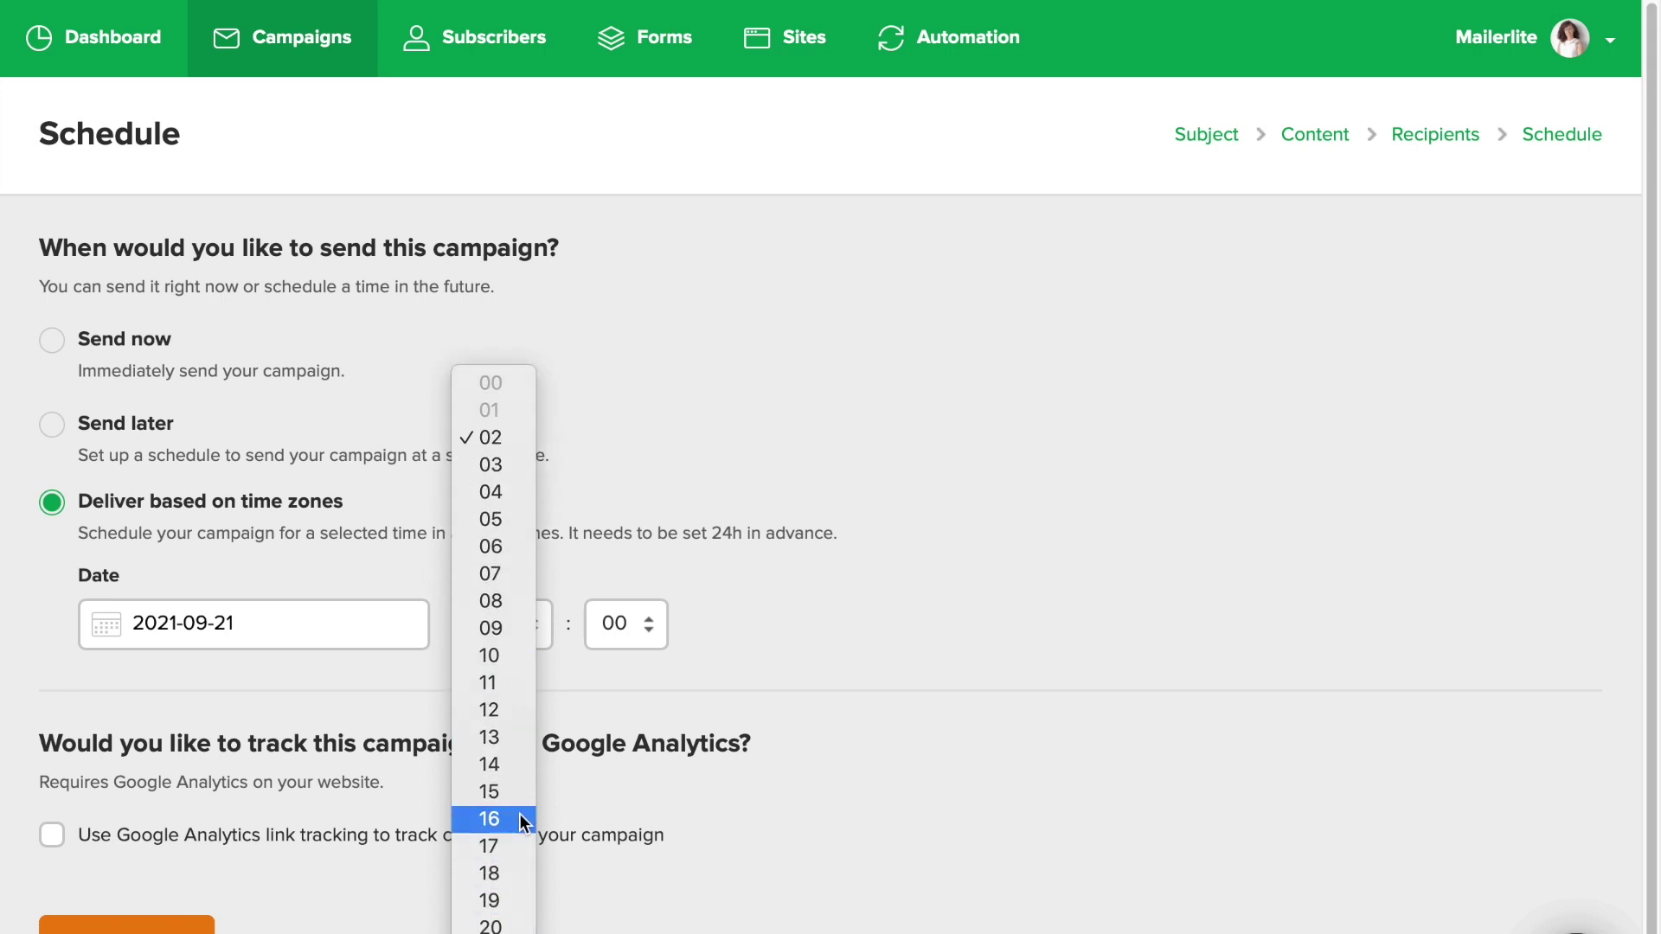
left_click(505, 708)
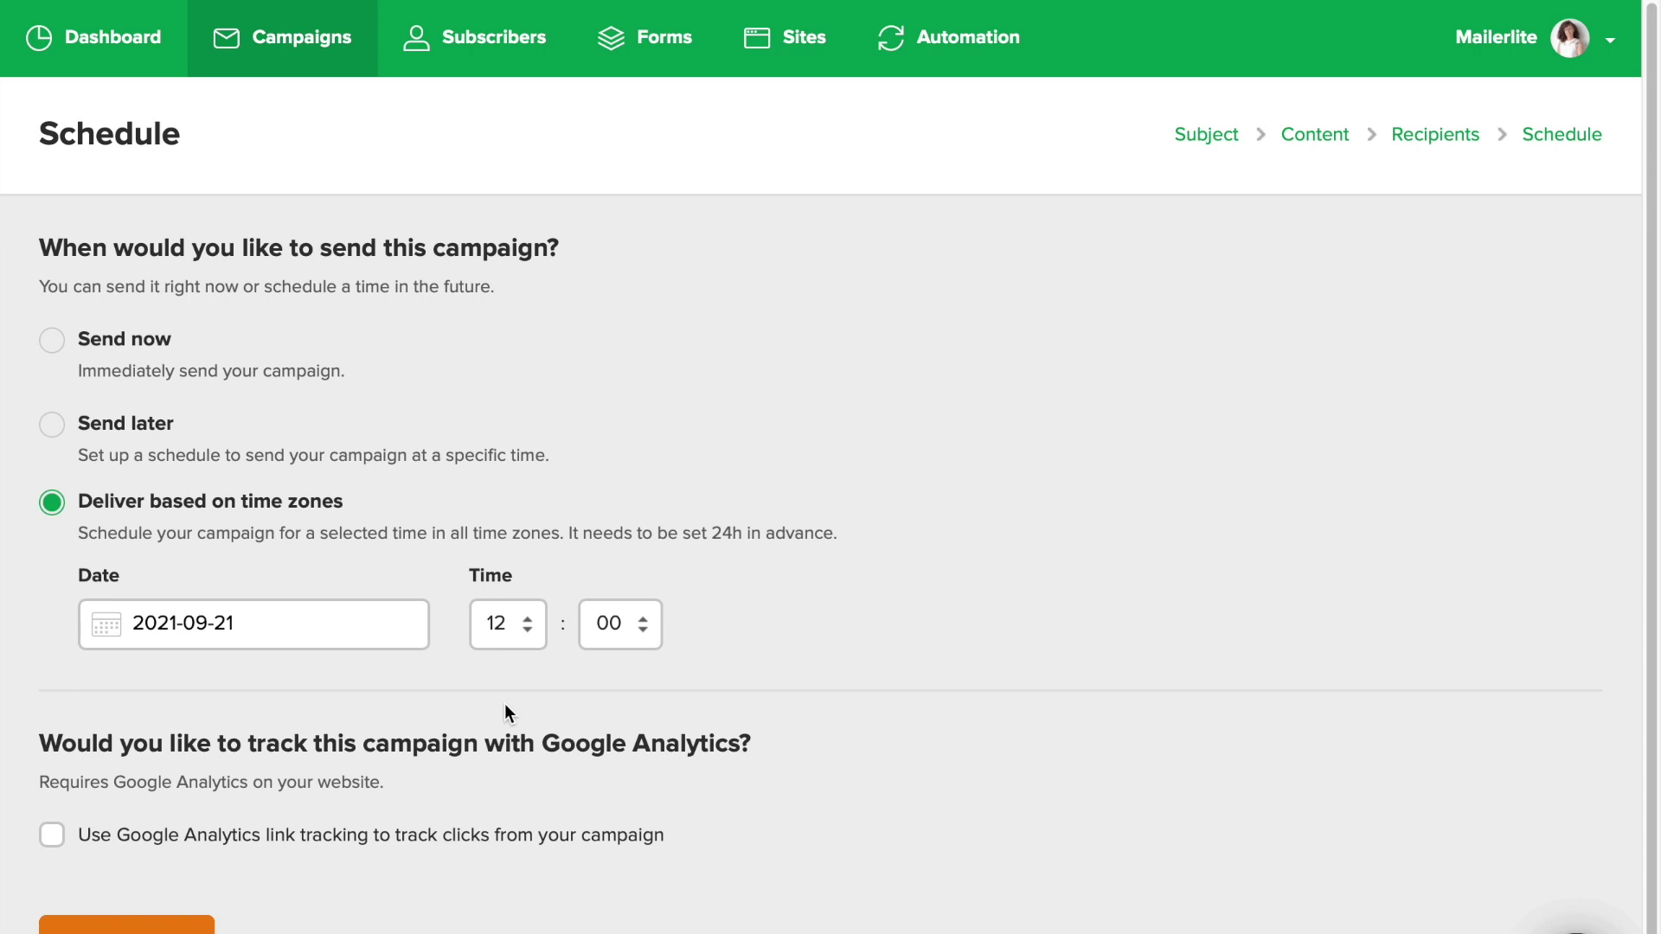
Switch back to Send later at 07:00 and schedule the campaign with Google Analytics tracking.
left_click(52, 427)
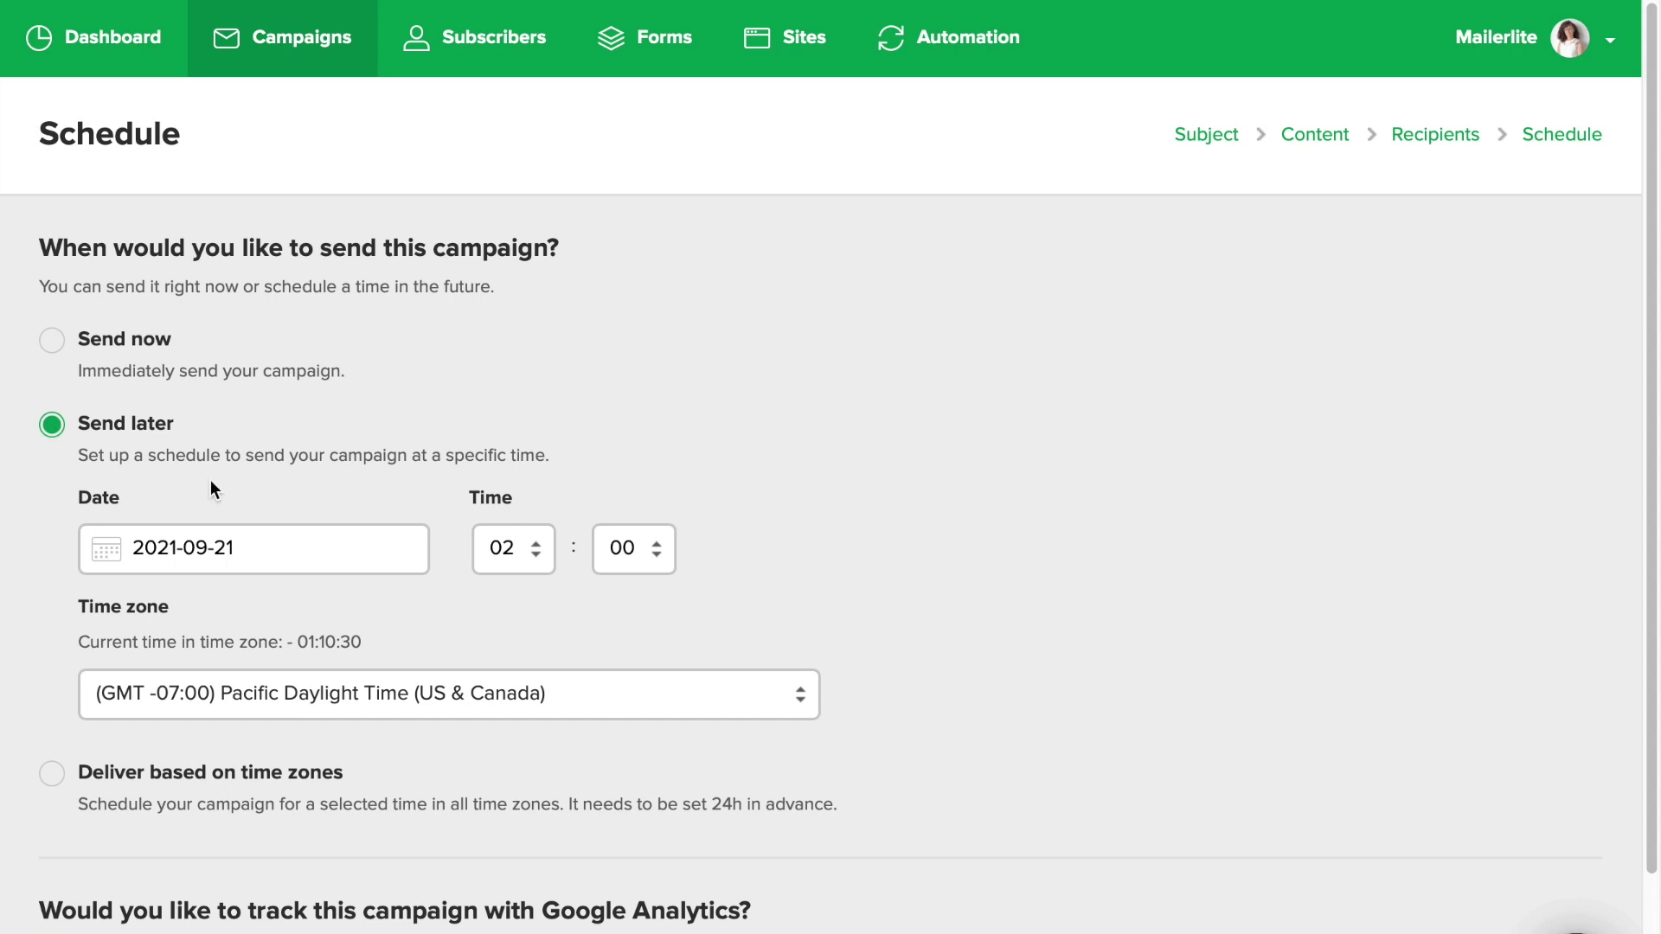
left_click(536, 555)
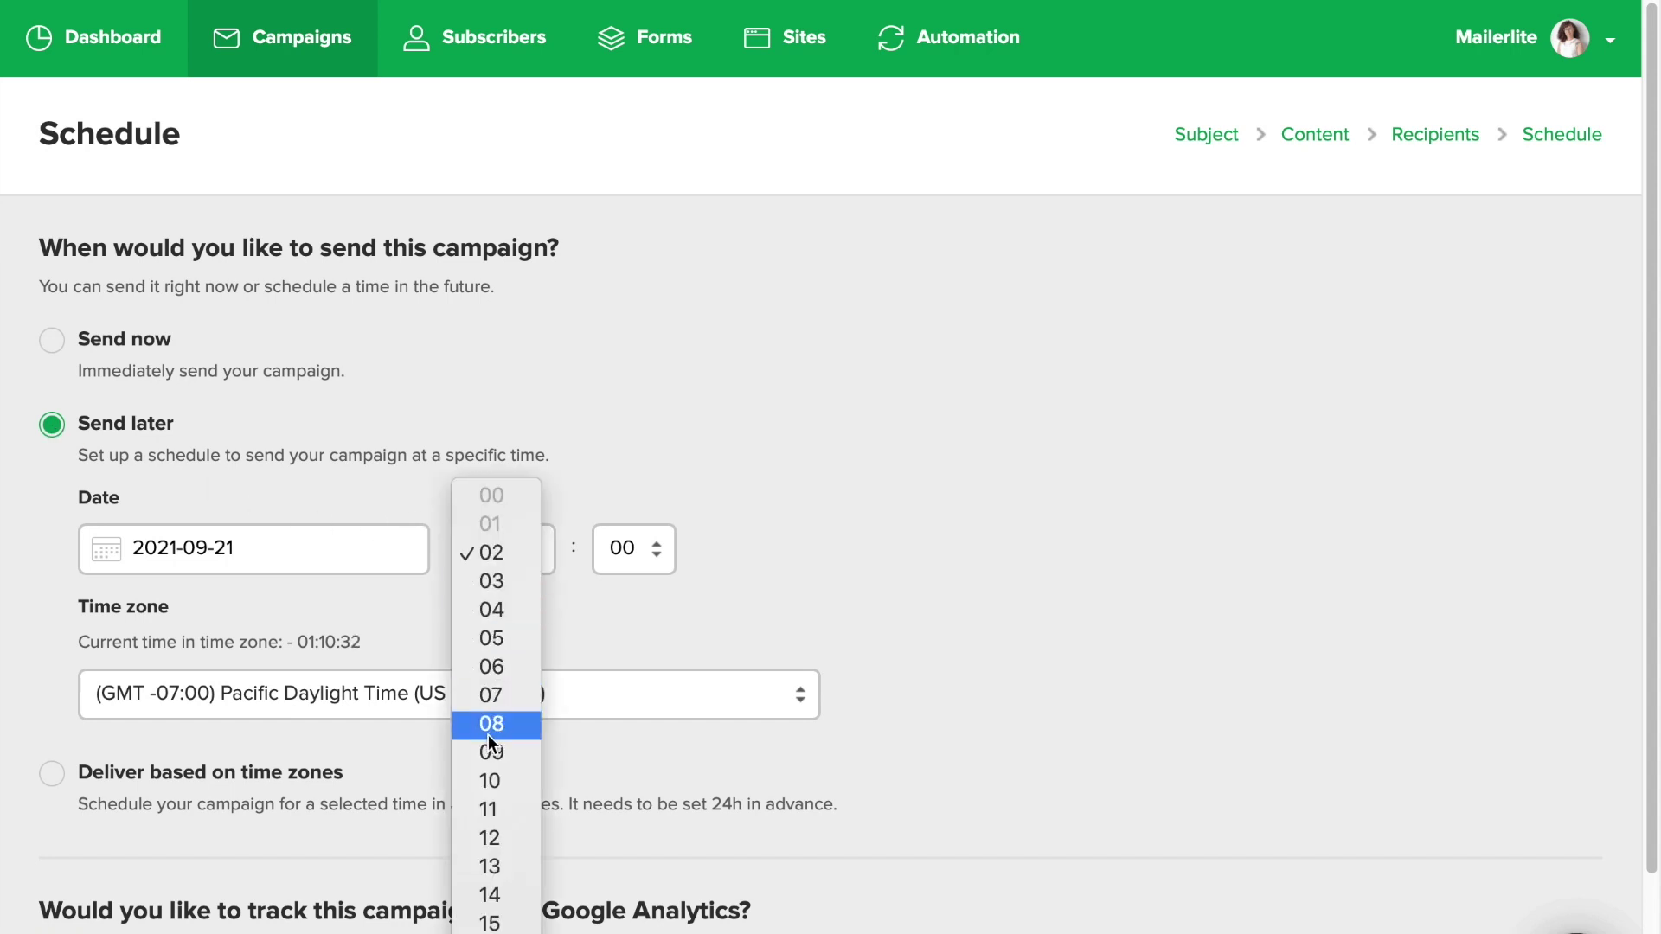
left_click(492, 697)
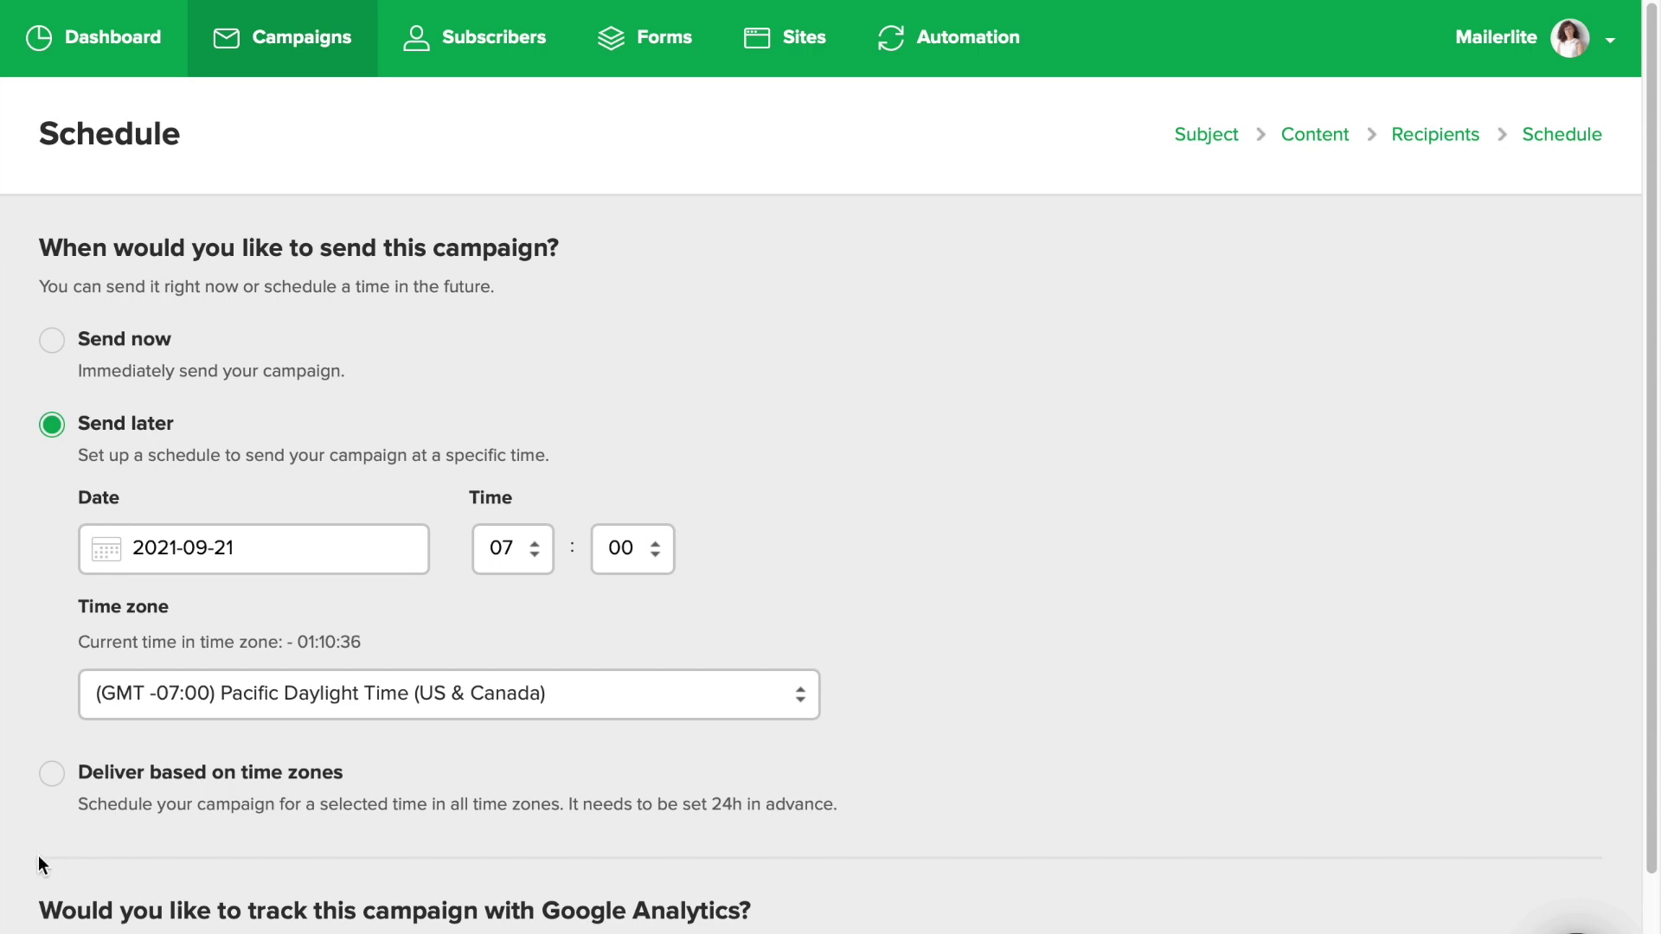
scroll(38, 844, "down", 4)
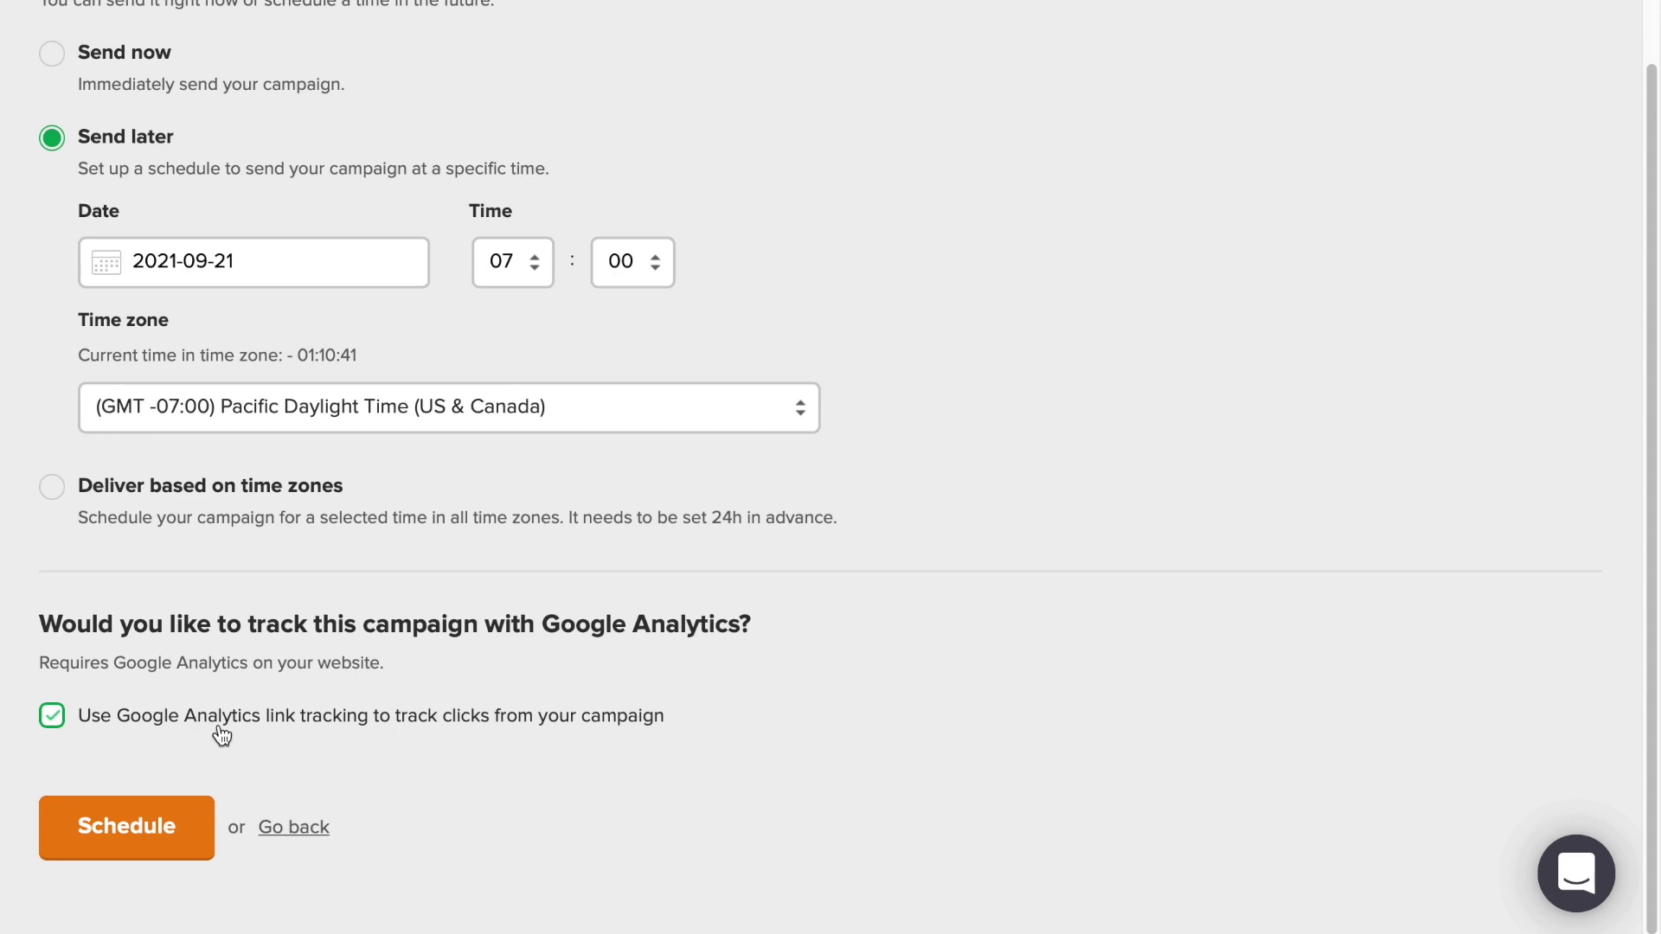
left_click(130, 837)
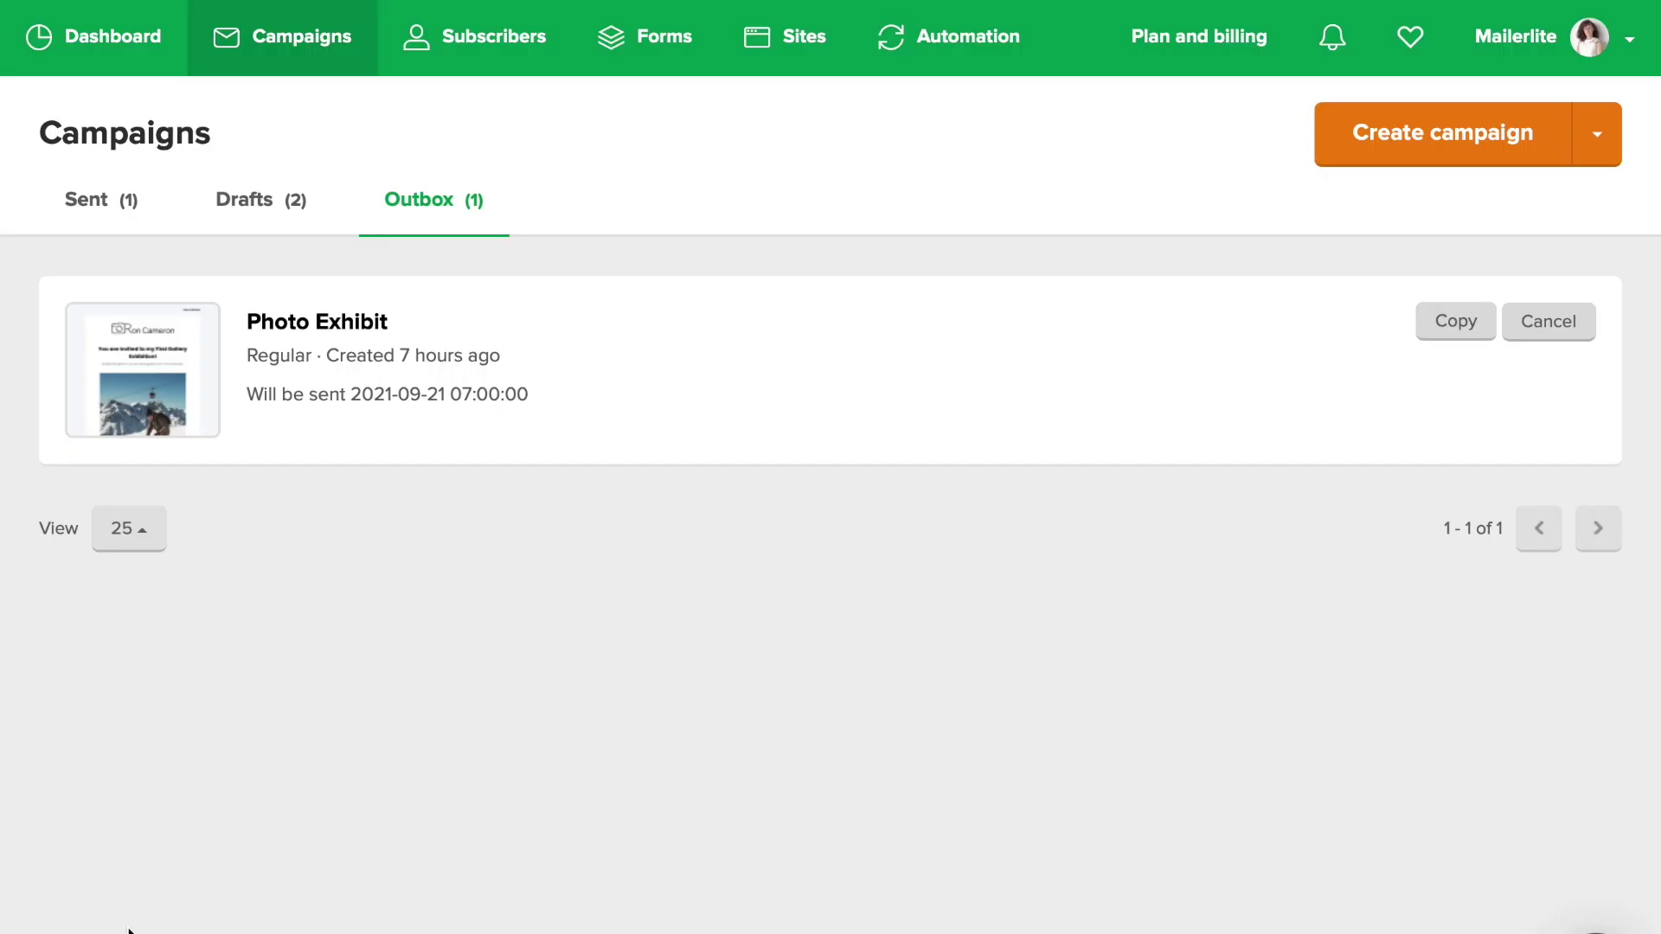